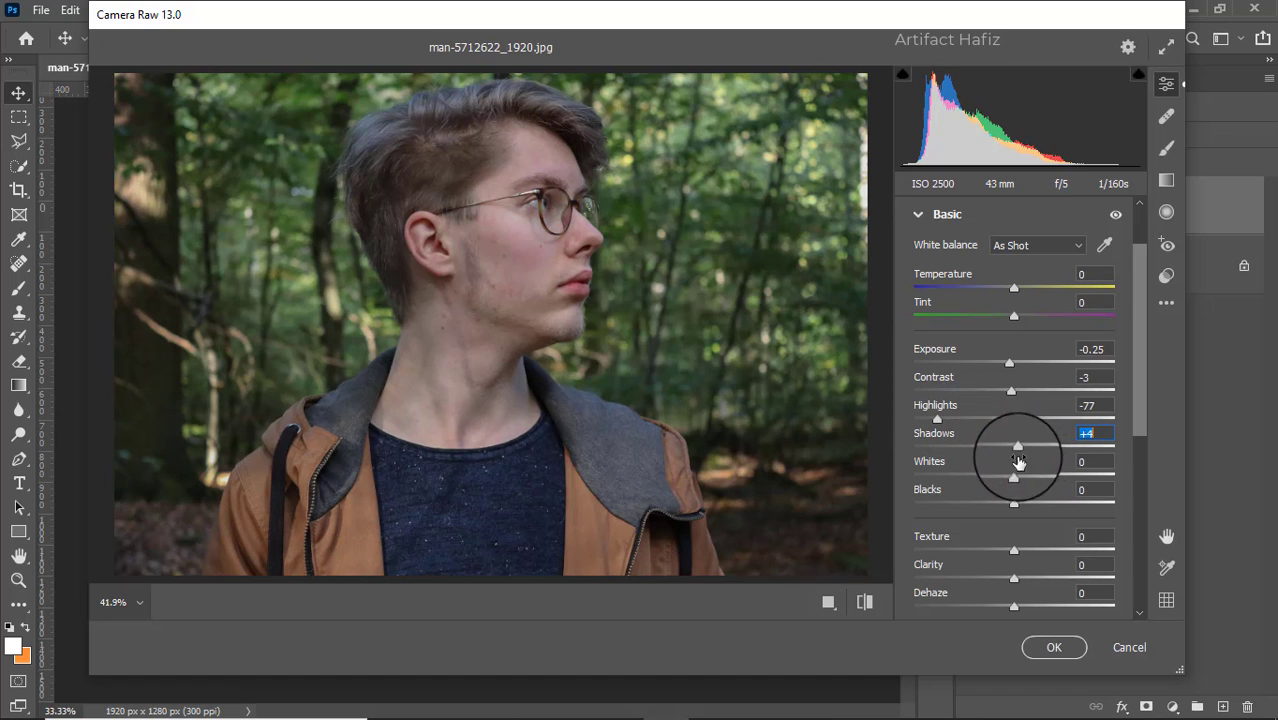
Set Whites to +24, Blacks to -40, Texture to -3, Clarity to +3 and Dehaze to -7 in the Basic adjustments
{"action": "left_click_drag", "start_coordinate": [1014, 476], "coordinate": [1030, 478]}
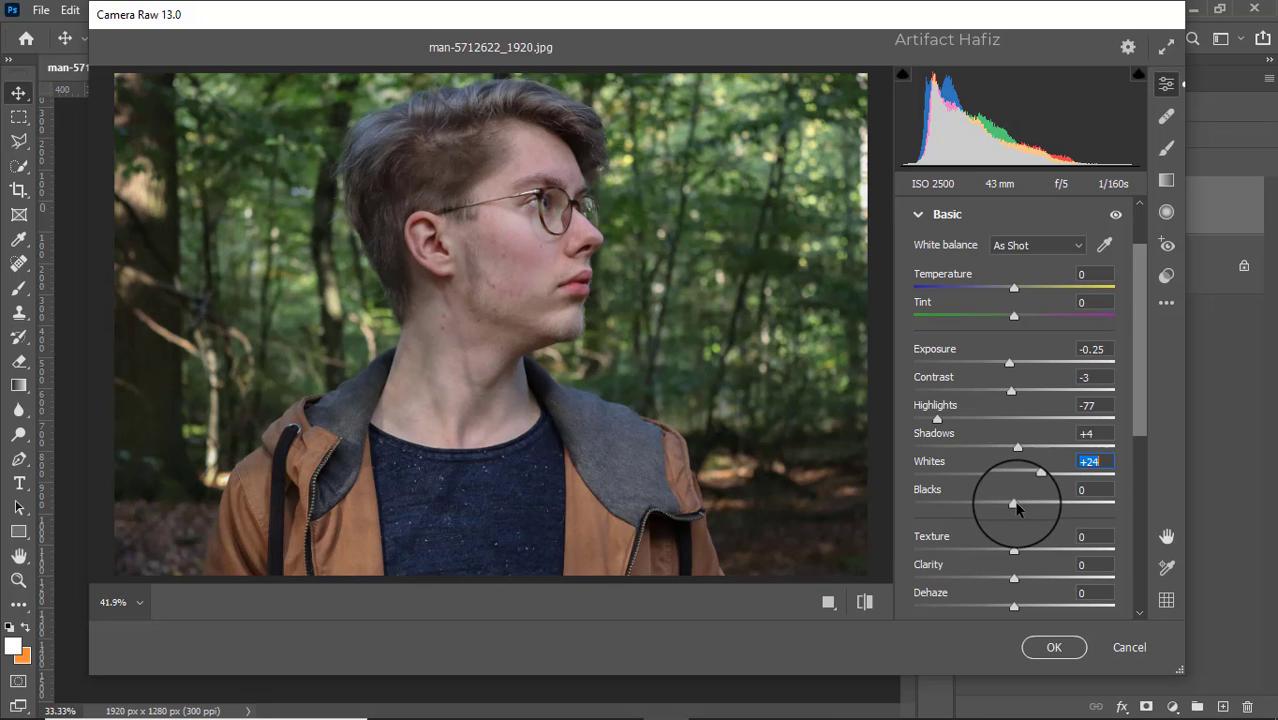
{"action": "left_click_drag", "start_coordinate": [1016, 508], "coordinate": [973, 509]}
{"action": "scroll", "coordinate": [1013, 457], "scroll_direction": "down", "scroll_amount": 3}
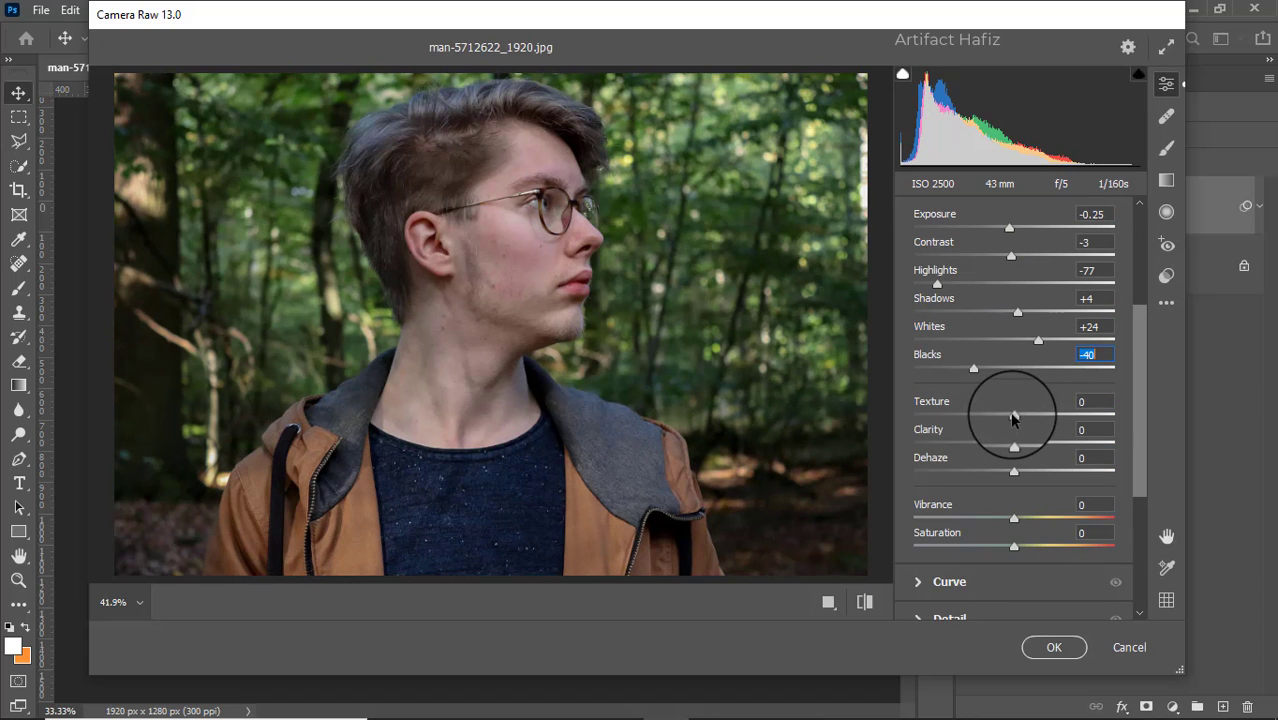
{"action": "left_click_drag", "start_coordinate": [1008, 418], "coordinate": [1008, 484]}
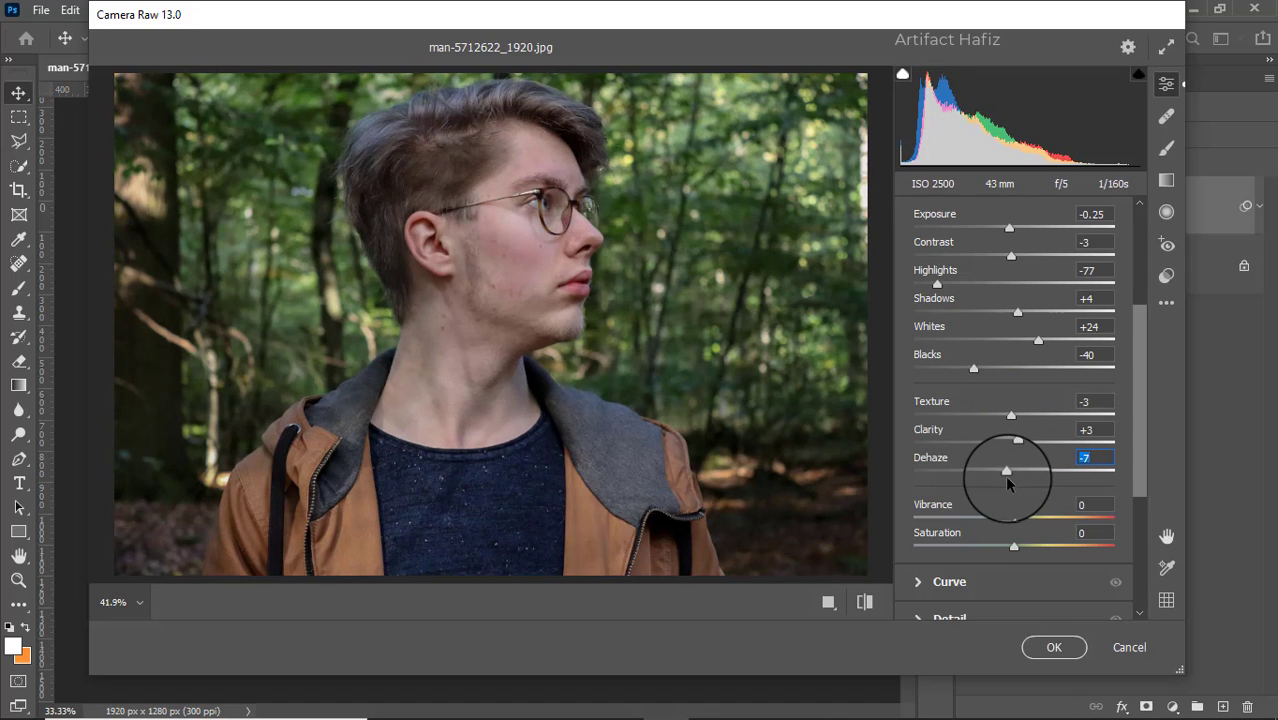
Shape the main point curve with a shadow point at input 68, output 59 and a highlight point at input 191, output 194
{"action": "scroll", "coordinate": [999, 483], "scroll_direction": "down", "scroll_amount": 3}
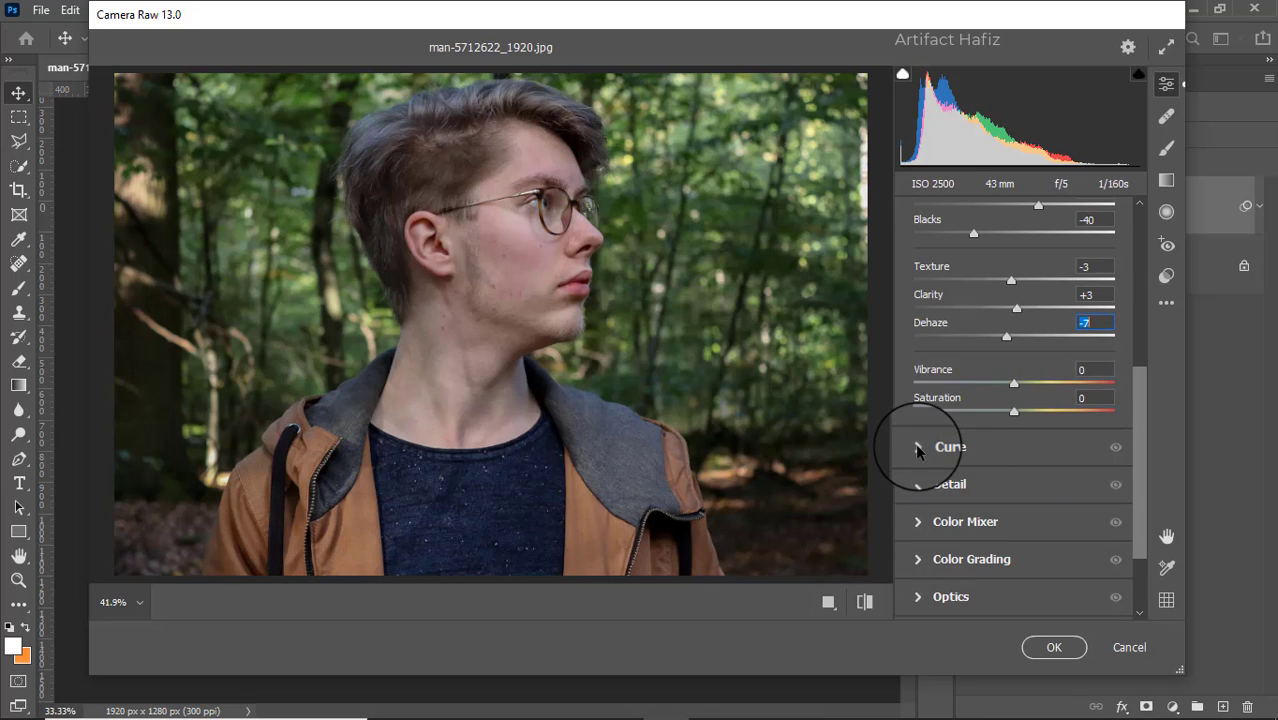
{"action": "left_click", "coordinate": [918, 447]}
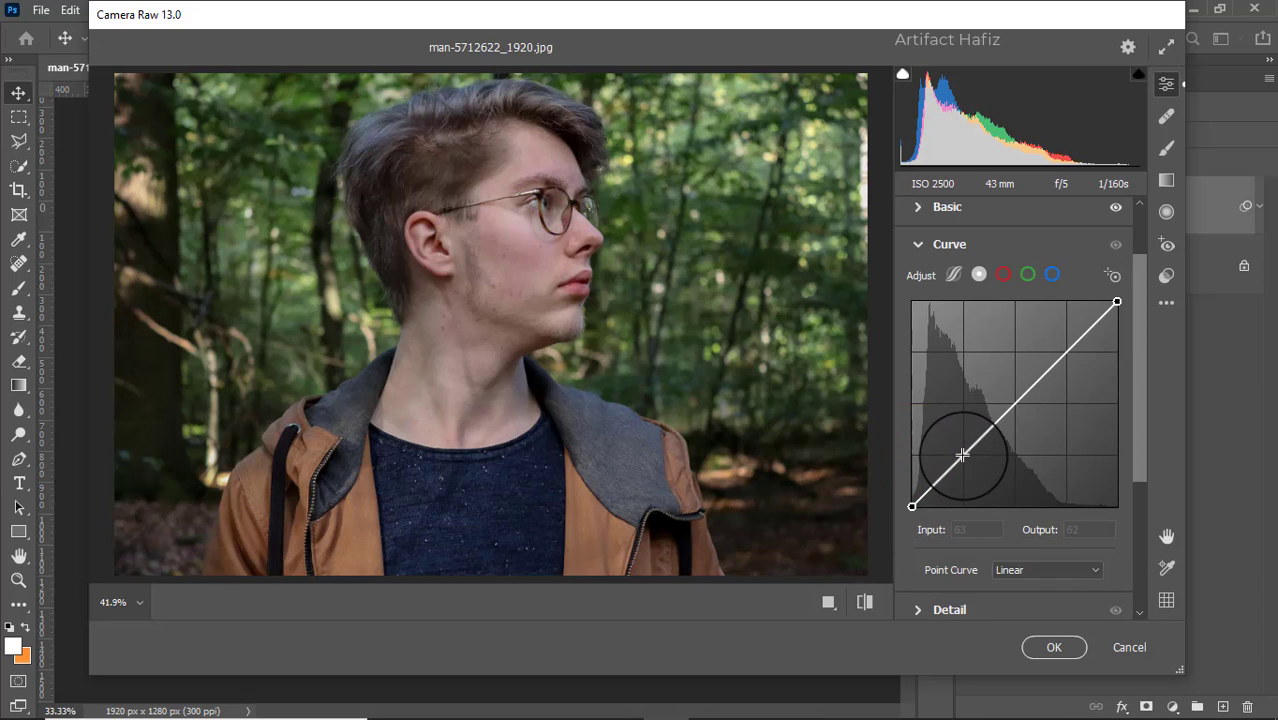
{"action": "left_click", "coordinate": [962, 456]}
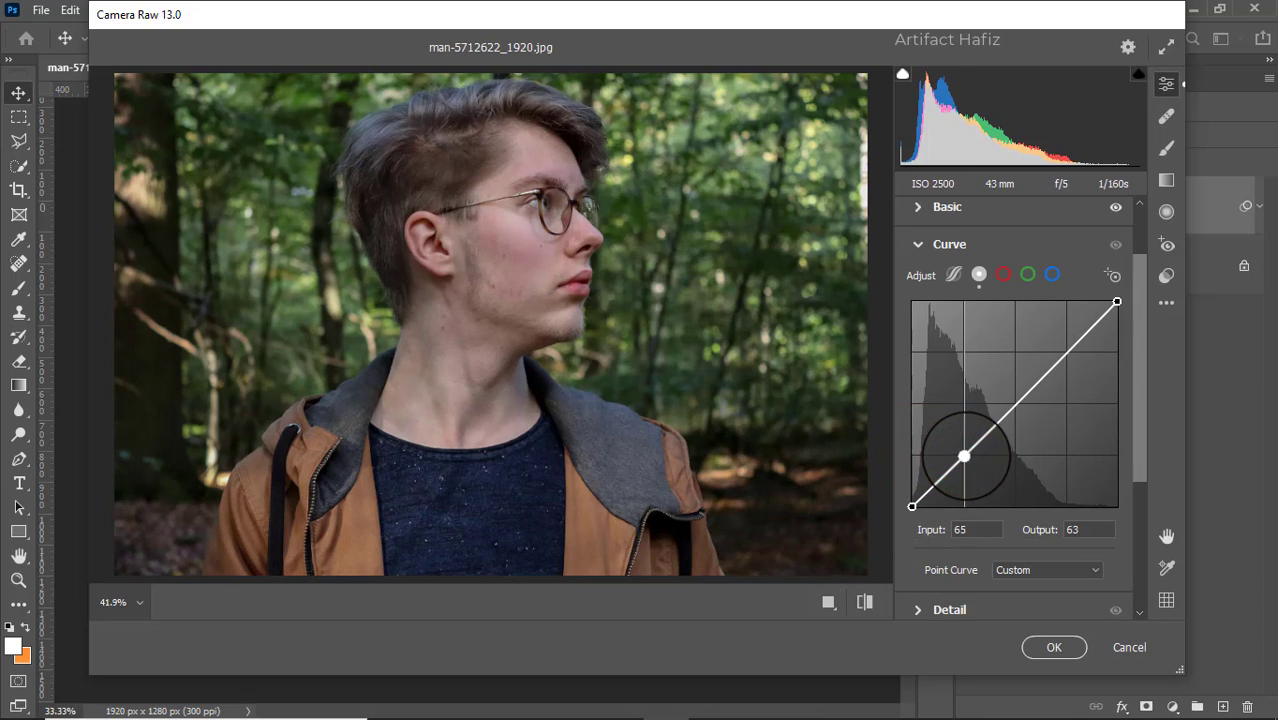
{"action": "left_click_drag", "start_coordinate": [963, 456], "coordinate": [966, 459]}
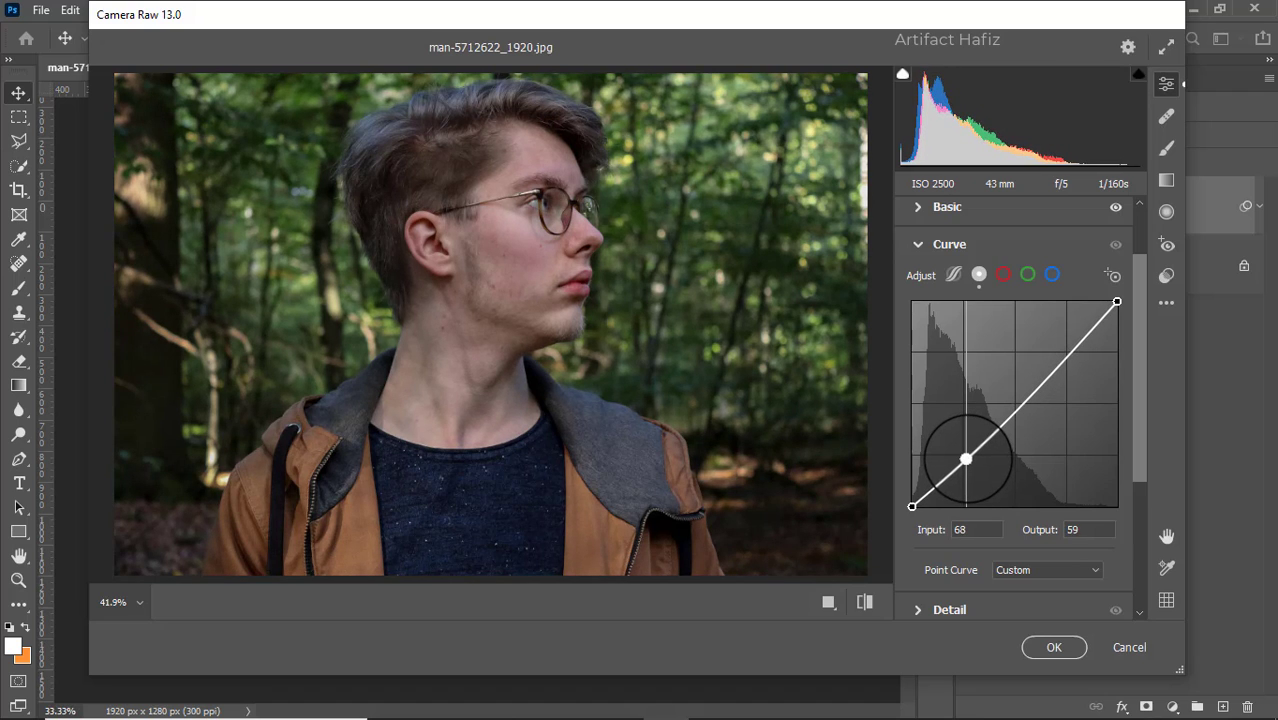
{"action": "left_click", "coordinate": [1061, 351]}
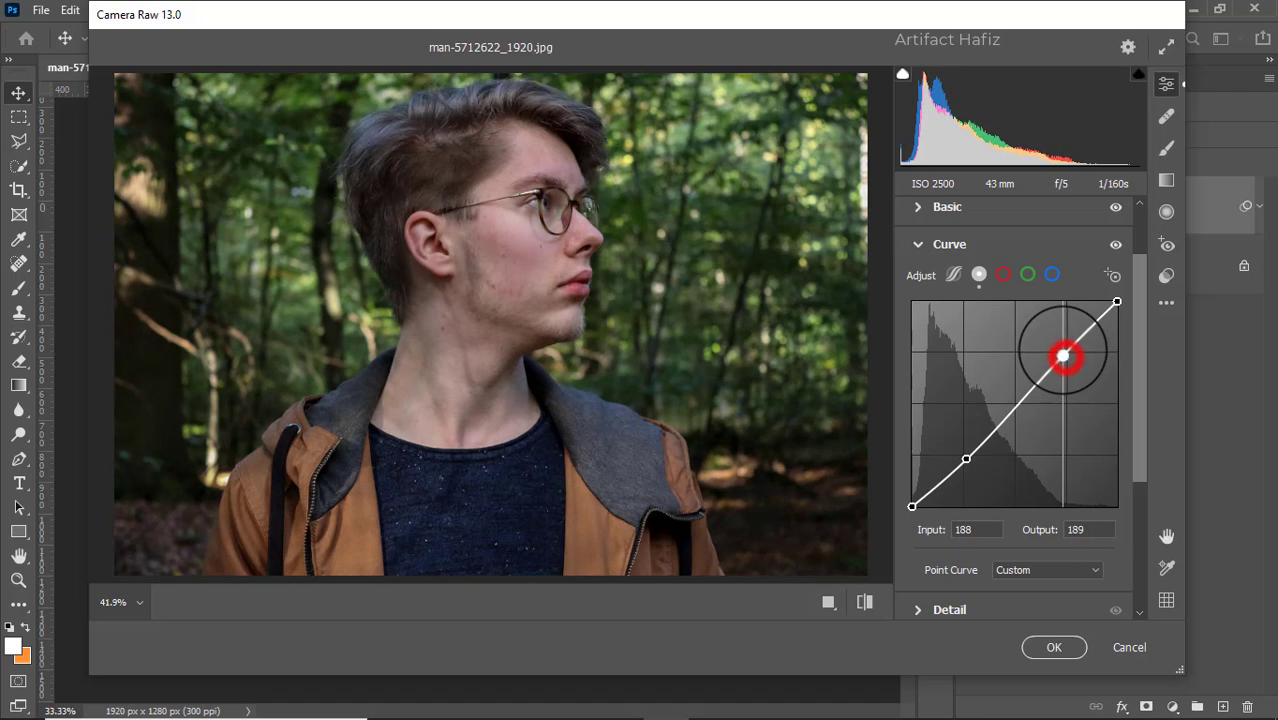
{"action": "left_click_drag", "start_coordinate": [1062, 352], "coordinate": [1066, 351]}
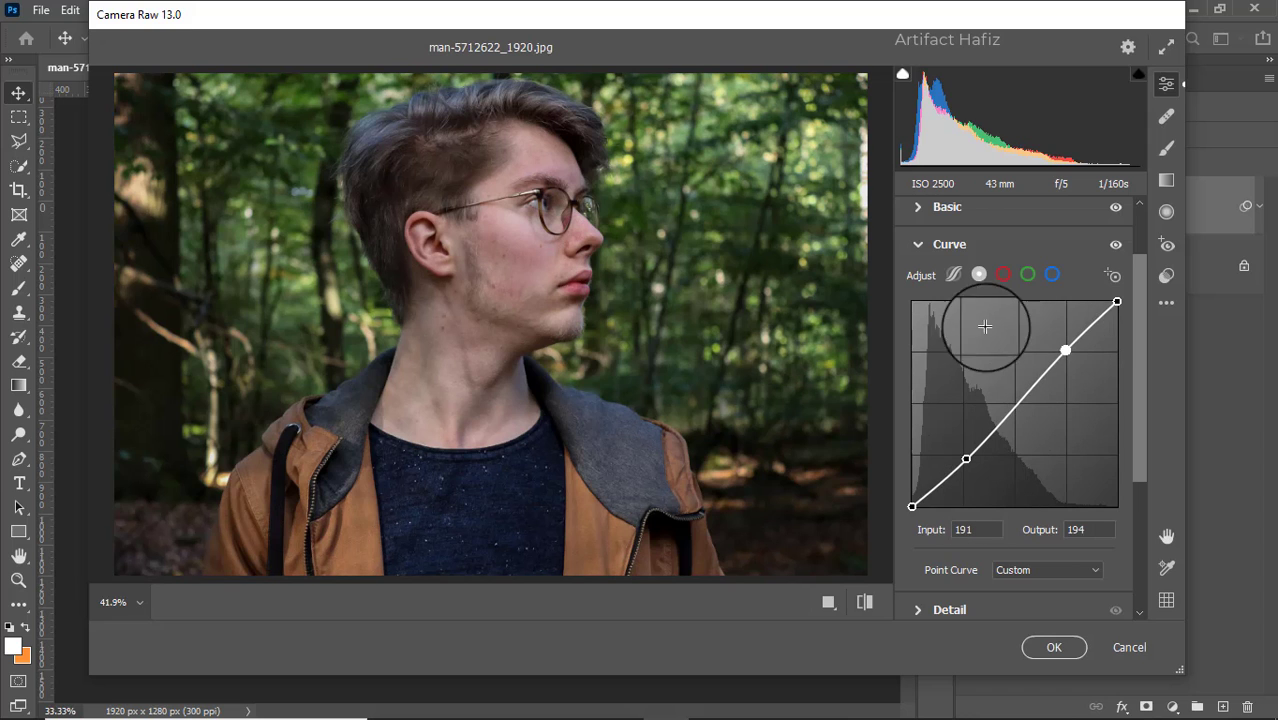
Shape the red channel curve with points at input 65, output 58 and input 187, output 194
{"action": "left_click", "coordinate": [1004, 278]}
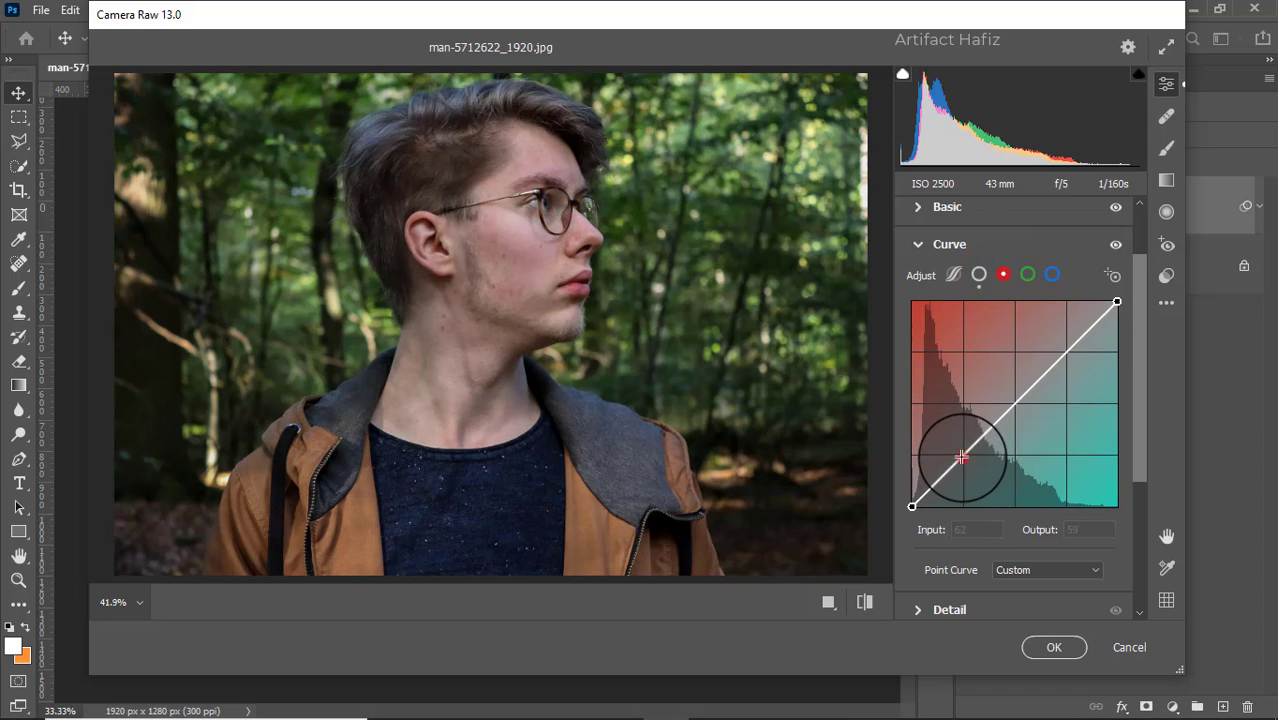
{"action": "left_click_drag", "start_coordinate": [961, 457], "coordinate": [962, 461]}
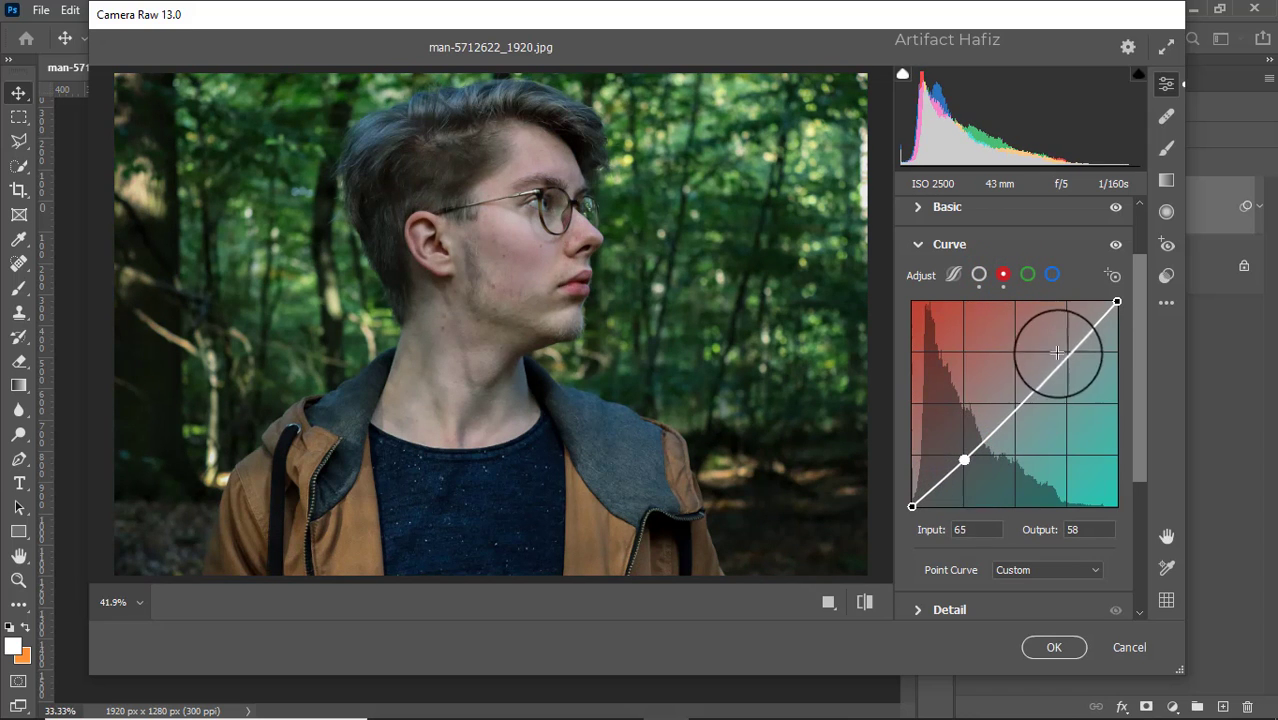
{"action": "left_click_drag", "start_coordinate": [1062, 356], "coordinate": [1062, 350]}
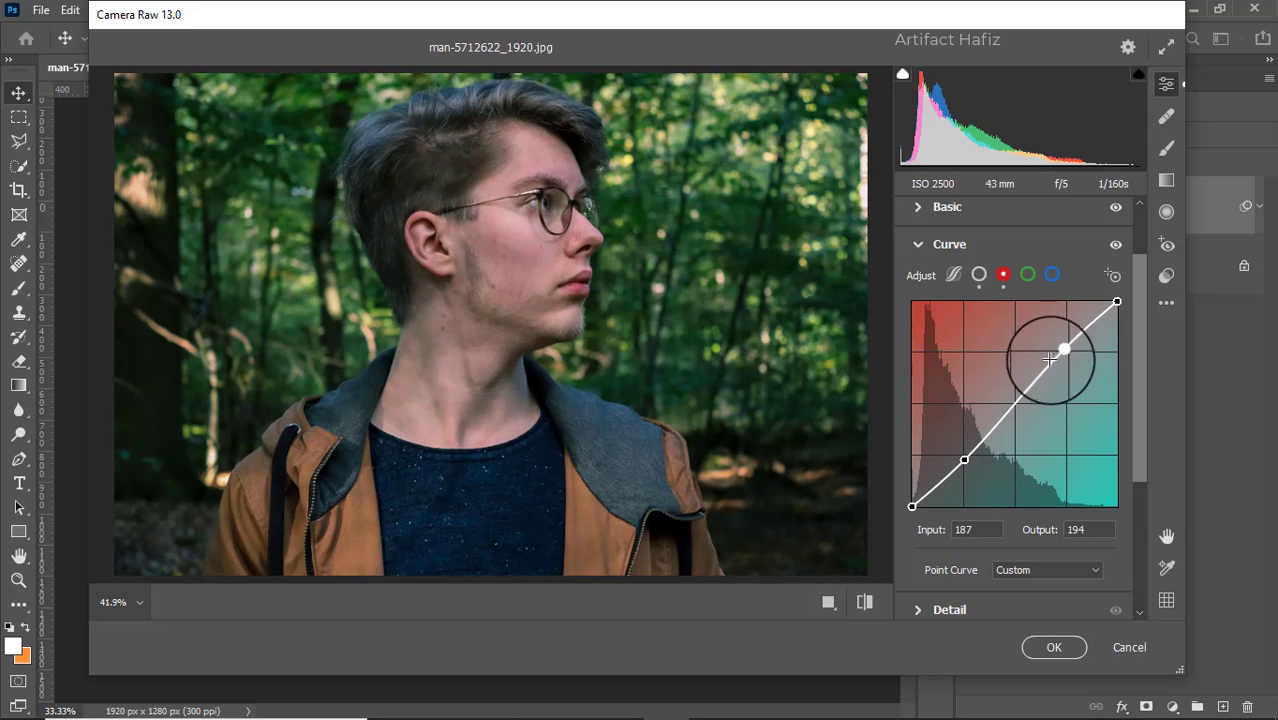
Shape the green channel curve with points at input 67, output 59 and input 191, output 200
{"action": "left_click", "coordinate": [1027, 274]}
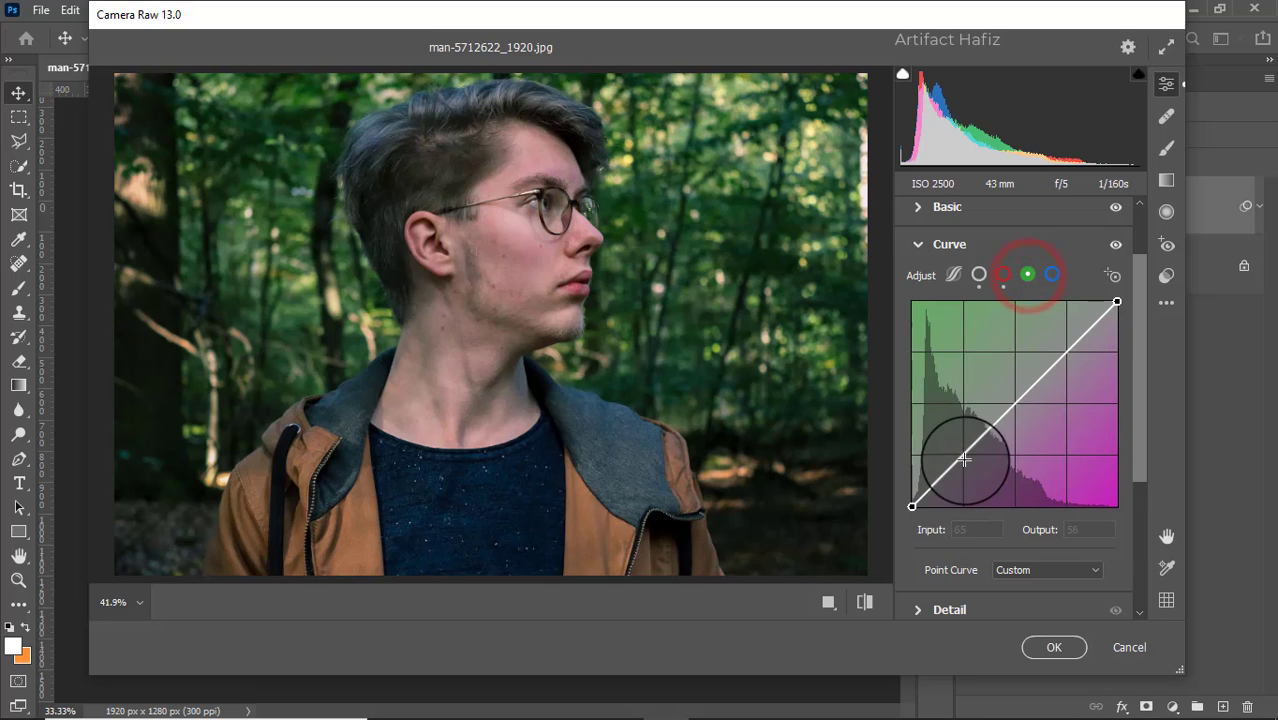
{"action": "left_click_drag", "start_coordinate": [960, 455], "coordinate": [965, 462]}
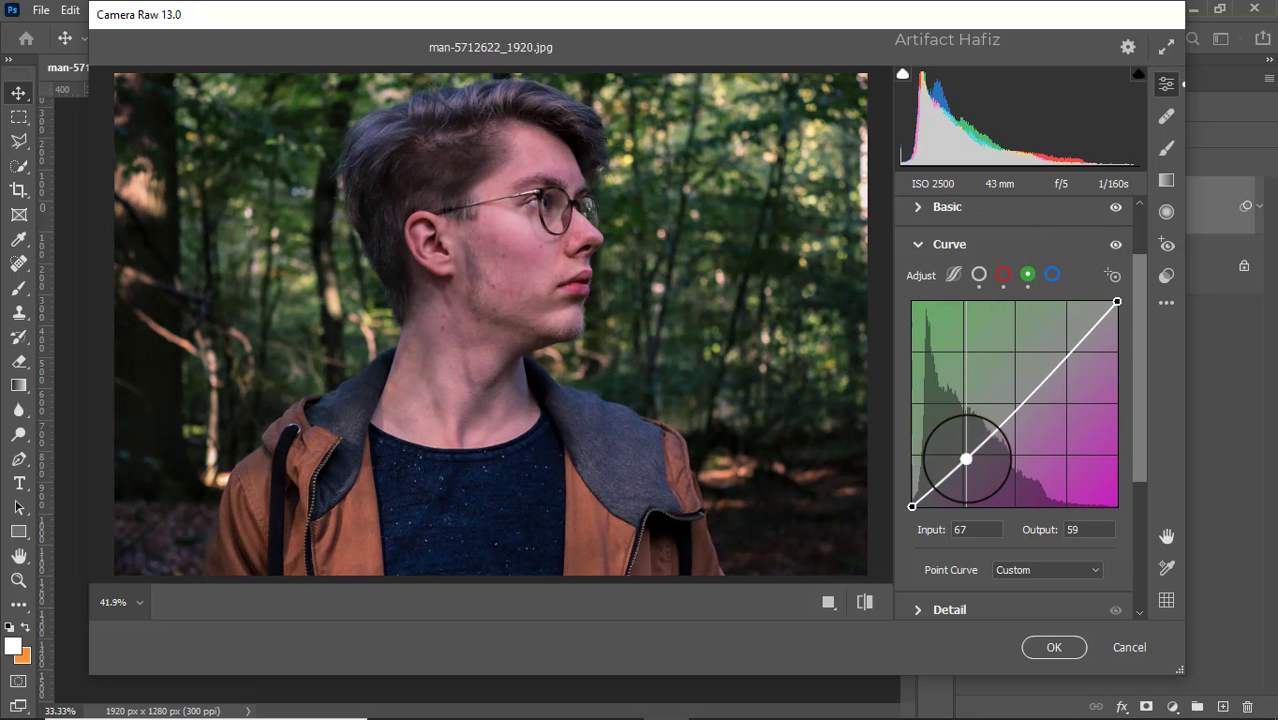
{"action": "left_click_drag", "start_coordinate": [1062, 354], "coordinate": [1065, 346]}
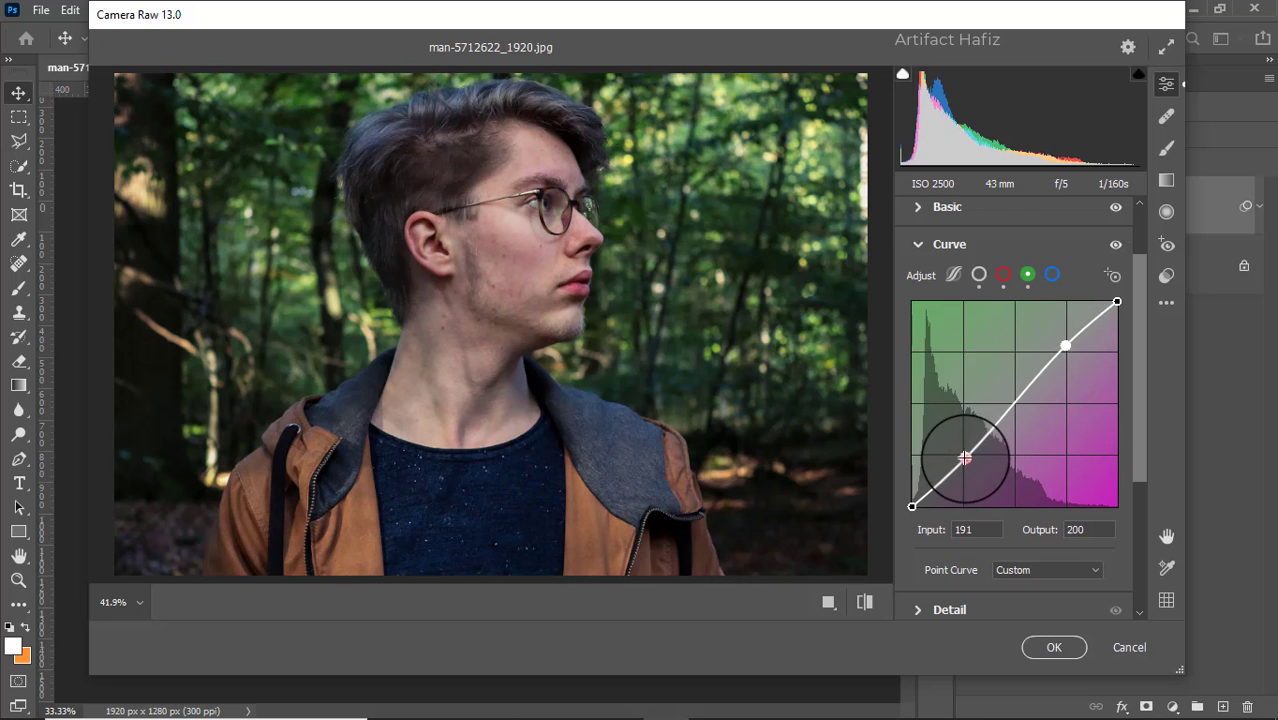
Shape the blue channel curve with points at input 68, output 55 and input 190, output 204
{"action": "left_click_drag", "start_coordinate": [964, 457], "coordinate": [966, 463]}
{"action": "left_click", "coordinate": [1052, 274]}
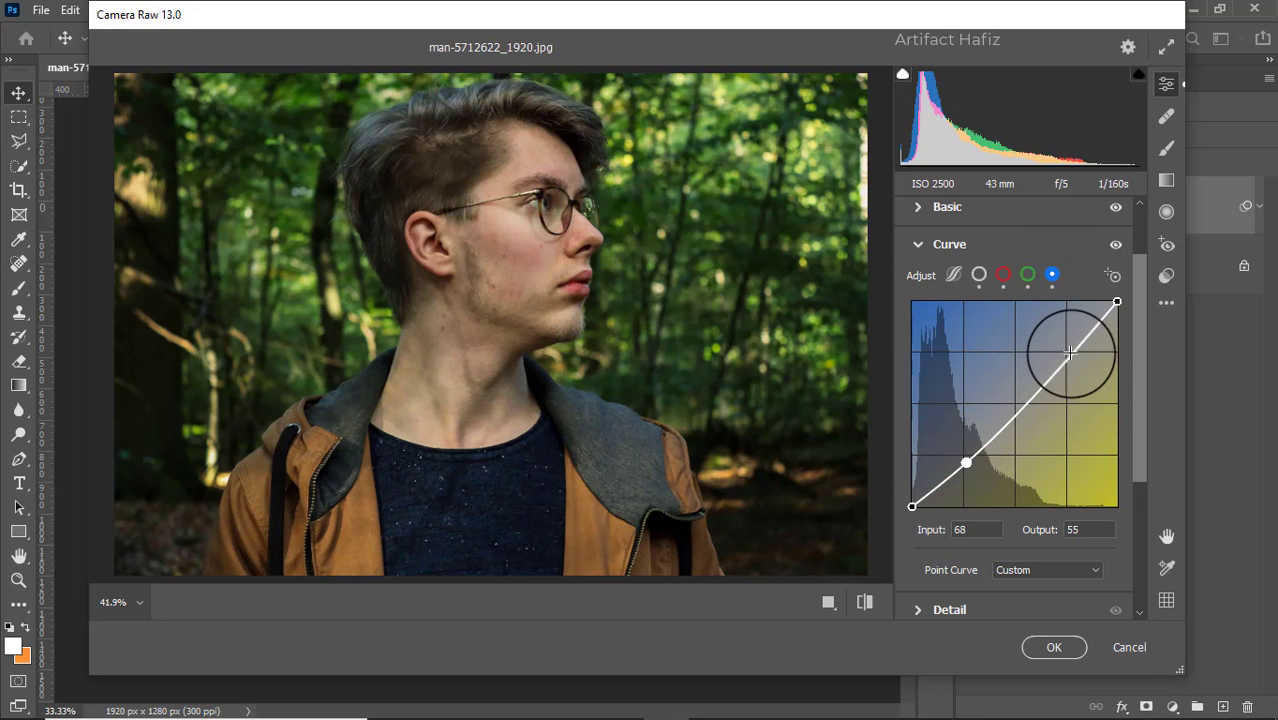
{"action": "left_click_drag", "start_coordinate": [1069, 351], "coordinate": [1064, 342]}
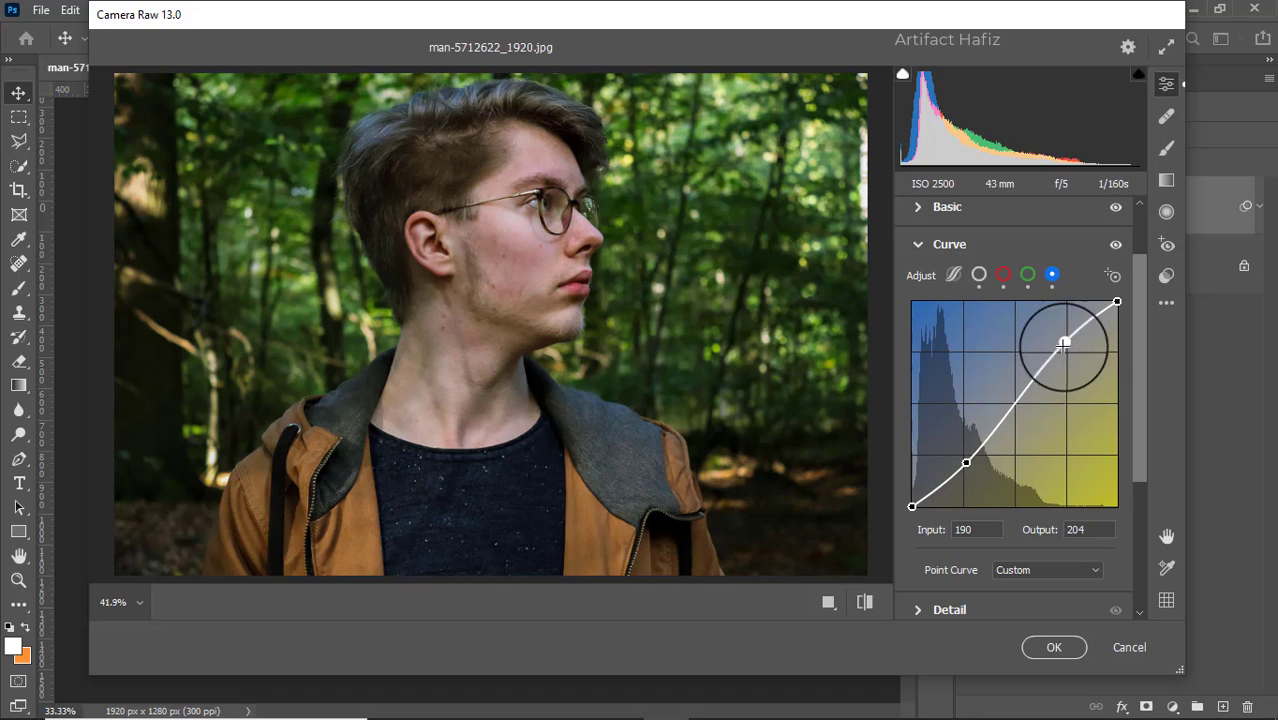
Set Sharpening to 10 and Noise Reduction to 15 in the Detail adjustments
{"action": "scroll", "coordinate": [950, 390], "scroll_direction": "down", "scroll_amount": 3}
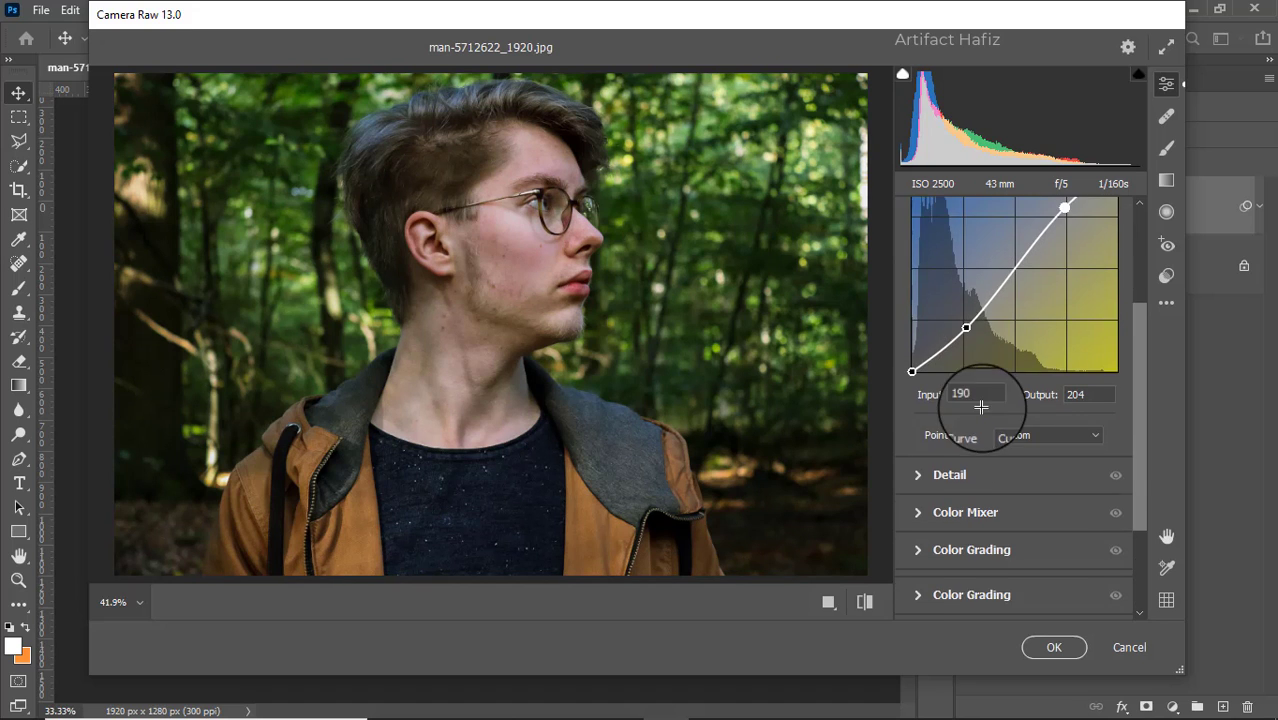
{"action": "left_click", "coordinate": [918, 476]}
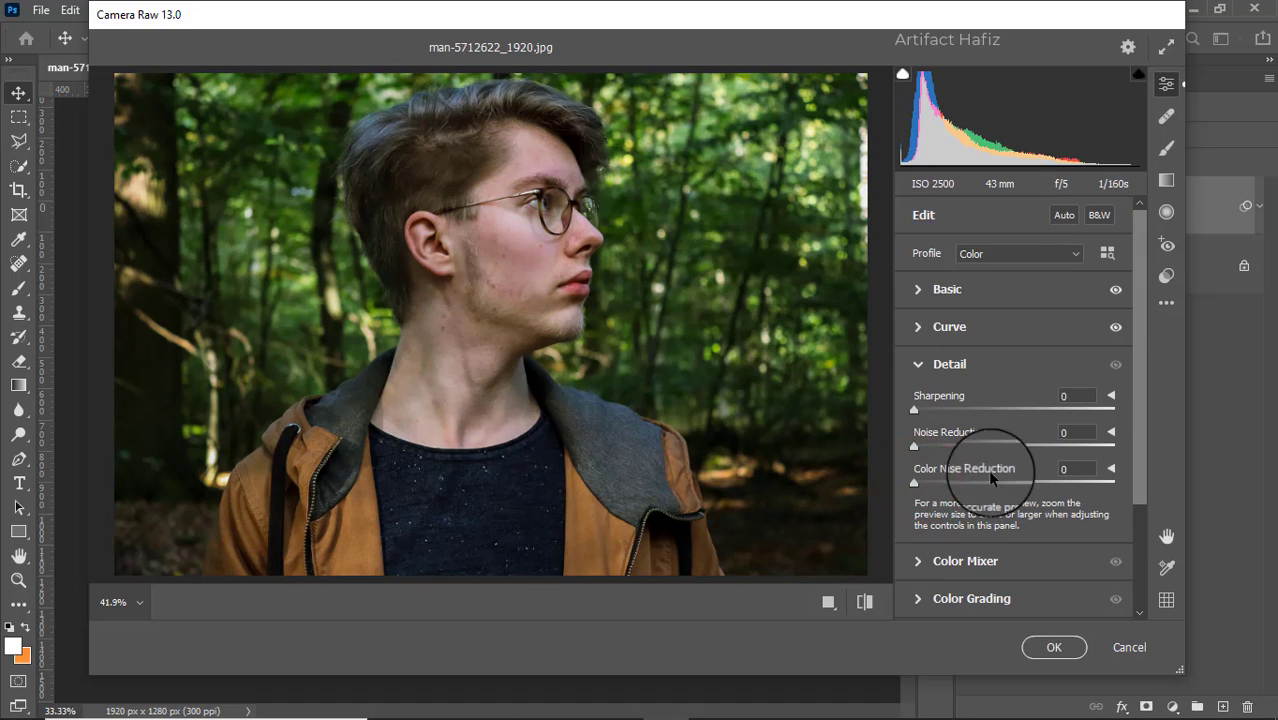
{"action": "left_click_drag", "start_coordinate": [914, 446], "coordinate": [944, 450]}
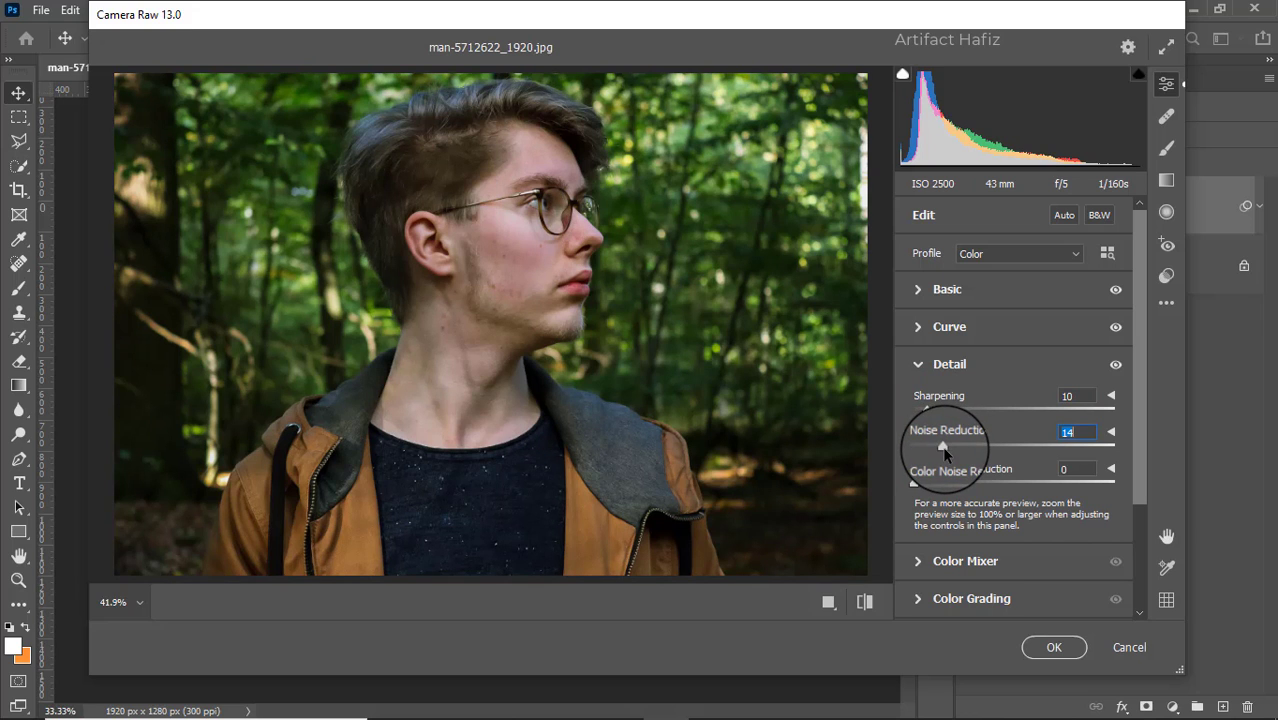
Set the Color Mixer saturation of Reds to +14, Oranges to +21, Yellows to +18 and Greens to +9
{"action": "scroll", "coordinate": [966, 428], "scroll_direction": "down", "scroll_amount": 3}
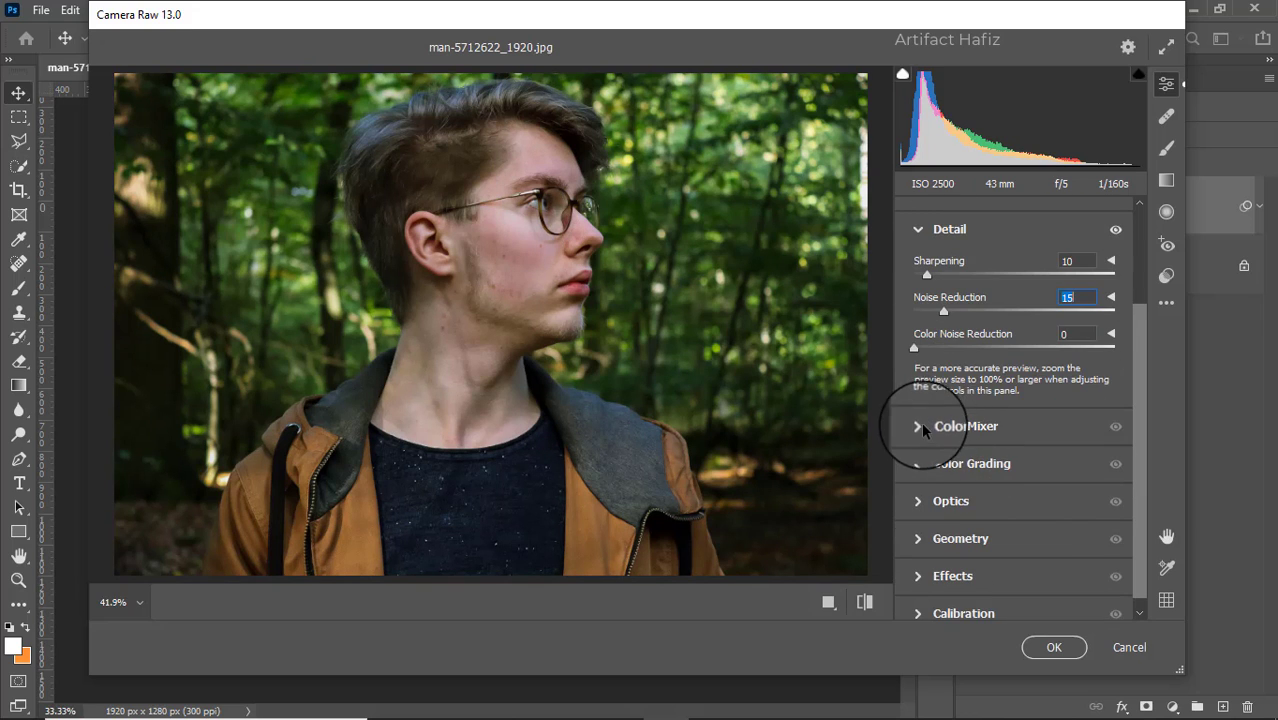
{"action": "left_click", "coordinate": [920, 427]}
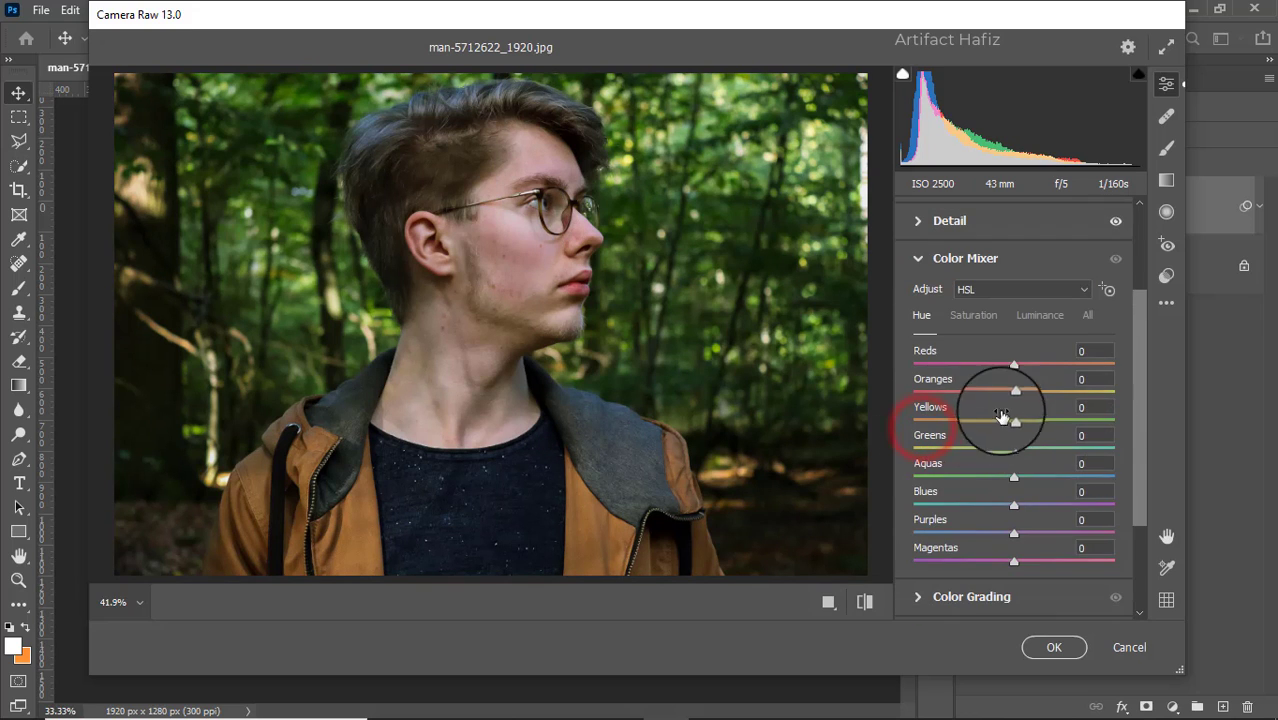
{"action": "left_click", "coordinate": [967, 316]}
{"action": "left_click_drag", "start_coordinate": [1014, 394], "coordinate": [1028, 364]}
{"action": "left_click_drag", "start_coordinate": [1013, 421], "coordinate": [1024, 458]}
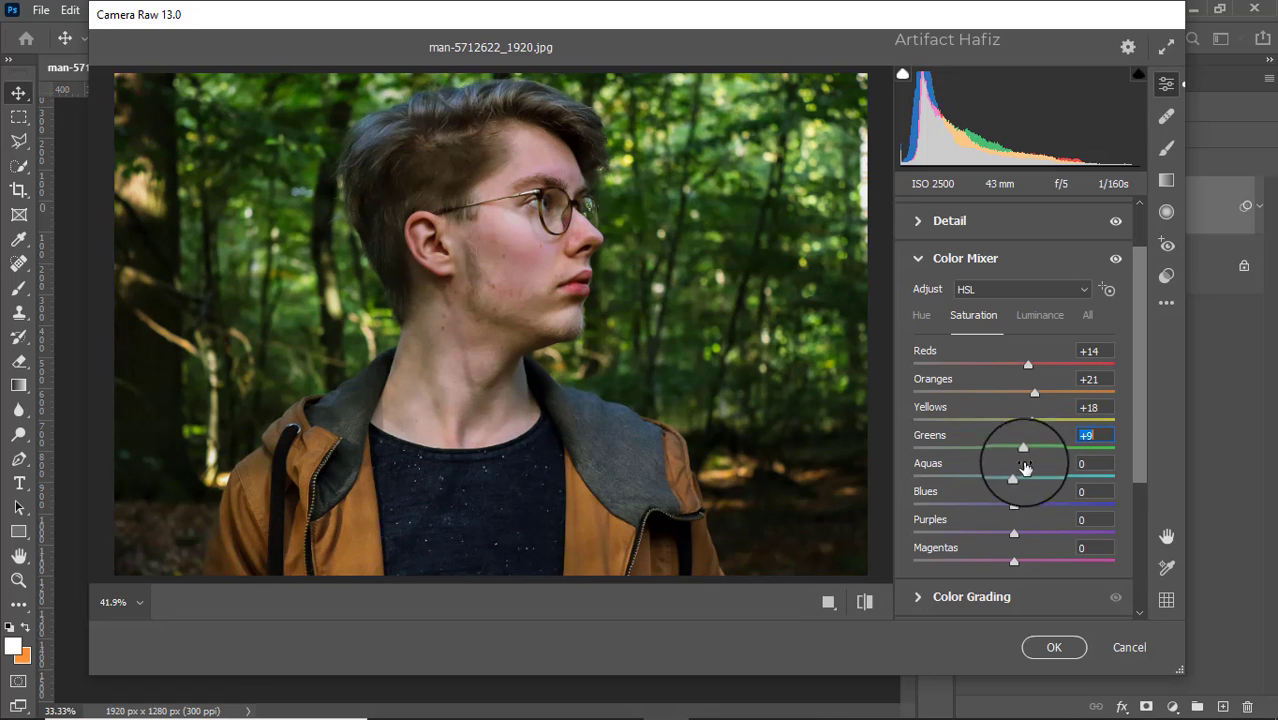
Set the Color Mixer saturation of Aquas to -50, Blues to +38 and Purples to -18
{"action": "mouse_move", "coordinate": [1014, 477]}
{"action": "left_mouse_down"}
{"action": "mouse_move", "coordinate": [959, 474]}
{"action": "mouse_move", "coordinate": [1015, 480]}
{"action": "left_mouse_up"}
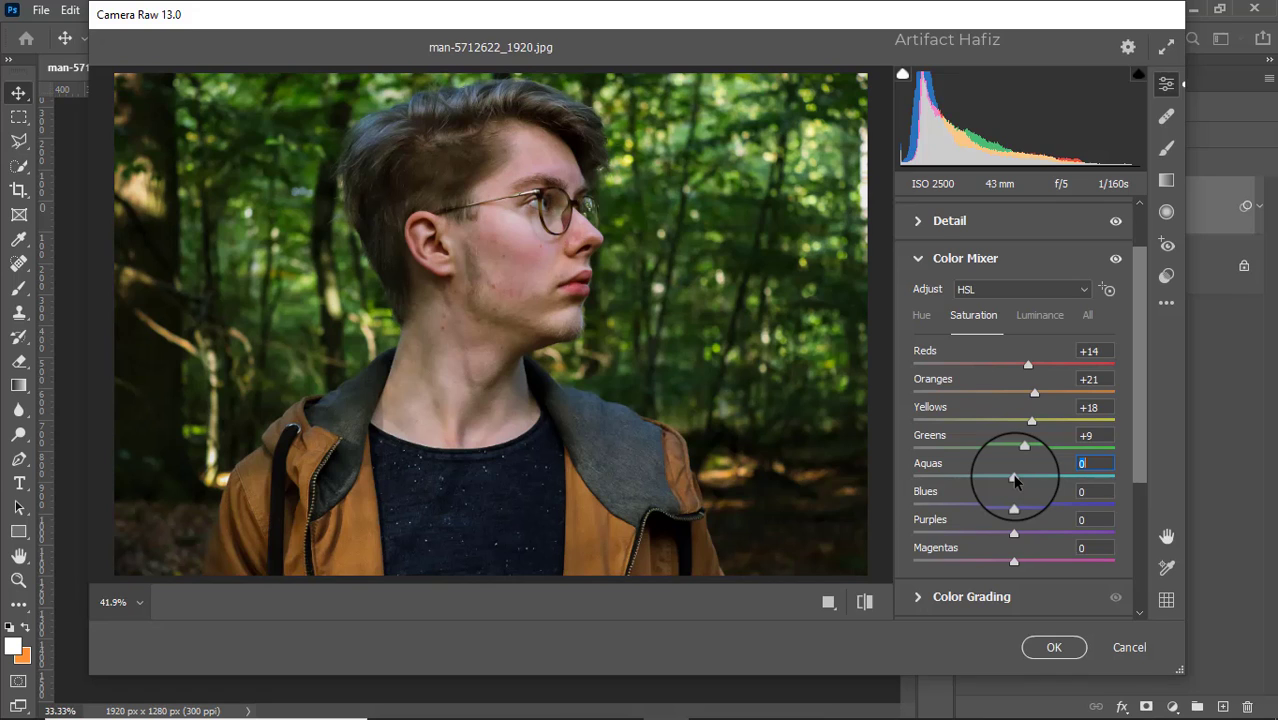
{"action": "left_click_drag", "start_coordinate": [1014, 480], "coordinate": [979, 481]}
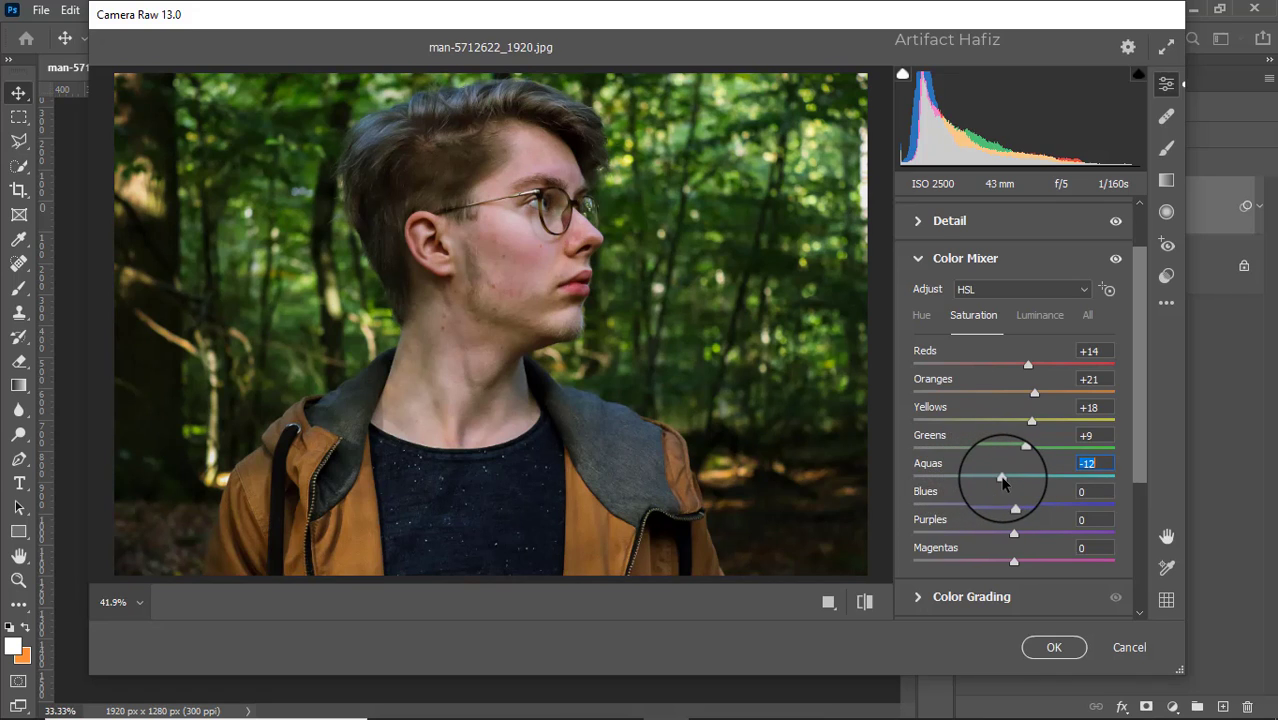
{"action": "left_click_drag", "start_coordinate": [972, 484], "coordinate": [1054, 502]}
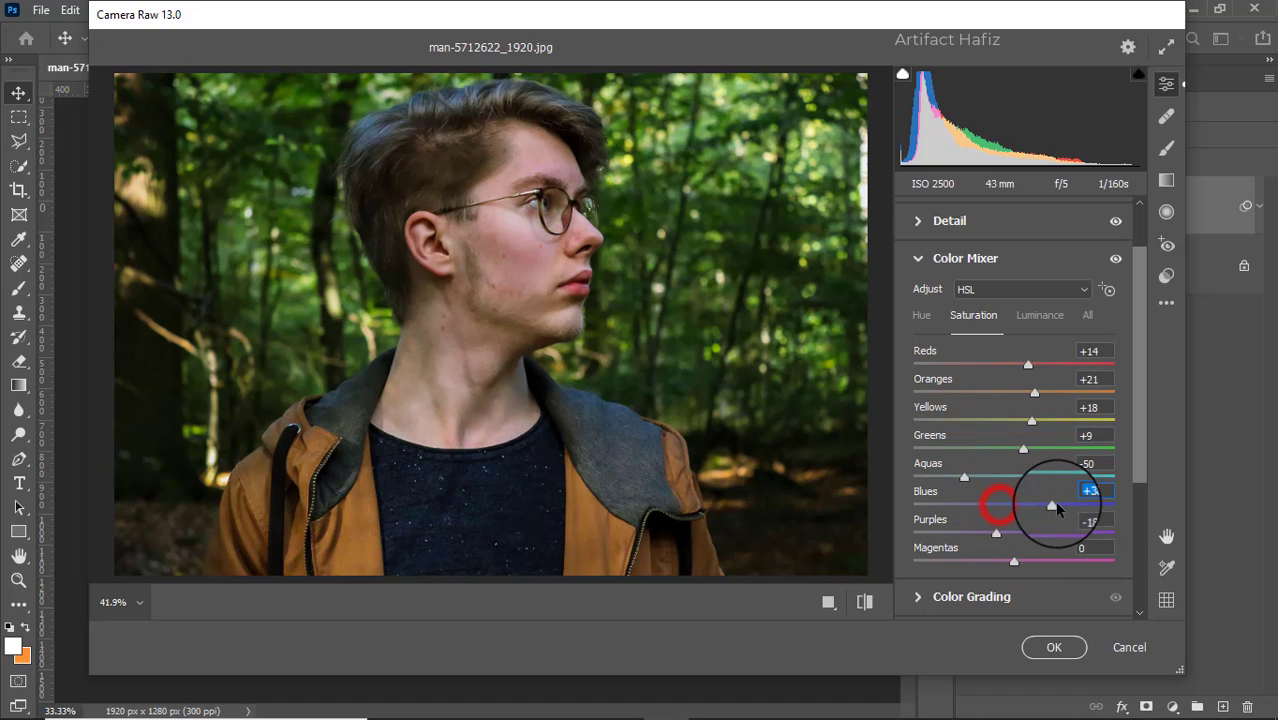
Set the Color Mixer luminance of Reds to +12, Oranges to +6, Yellows and Greens to -45, Aquas to -39 and Blues to -41
{"action": "left_click", "coordinate": [1040, 315]}
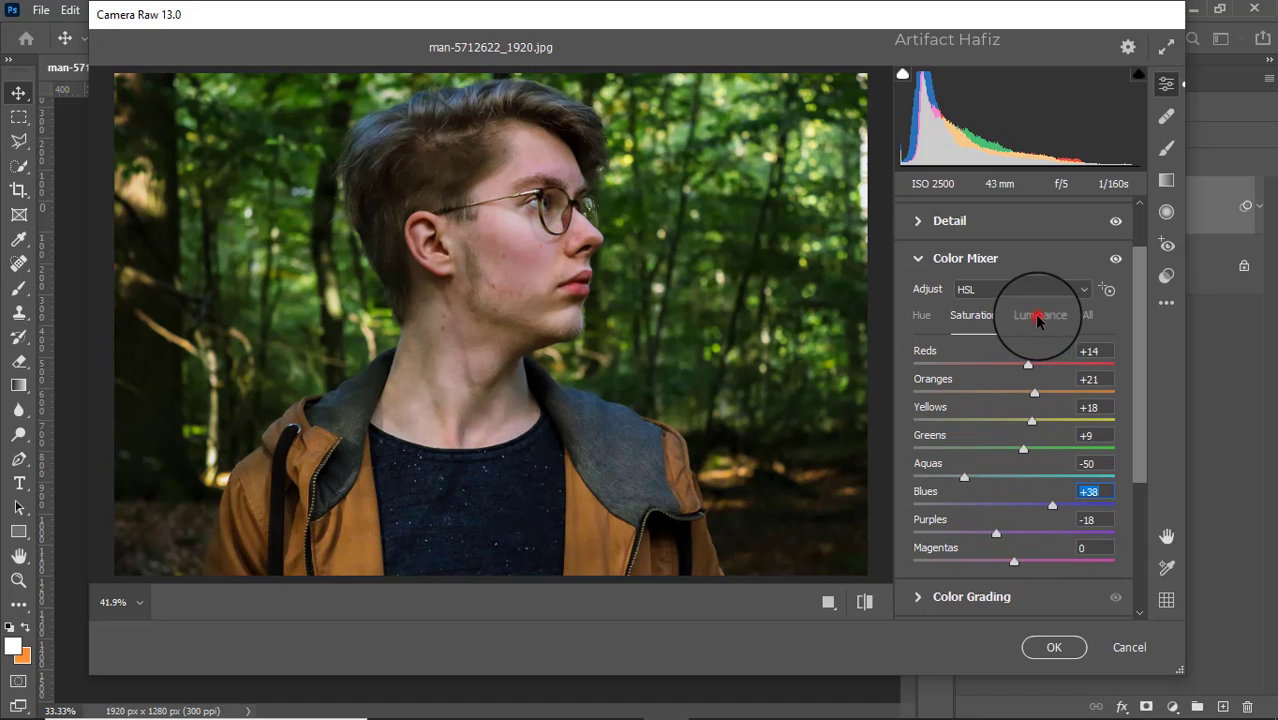
{"action": "left_click_drag", "start_coordinate": [1035, 395], "coordinate": [1026, 364]}
{"action": "left_click_drag", "start_coordinate": [1012, 420], "coordinate": [977, 477]}
{"action": "left_click", "coordinate": [1014, 478]}
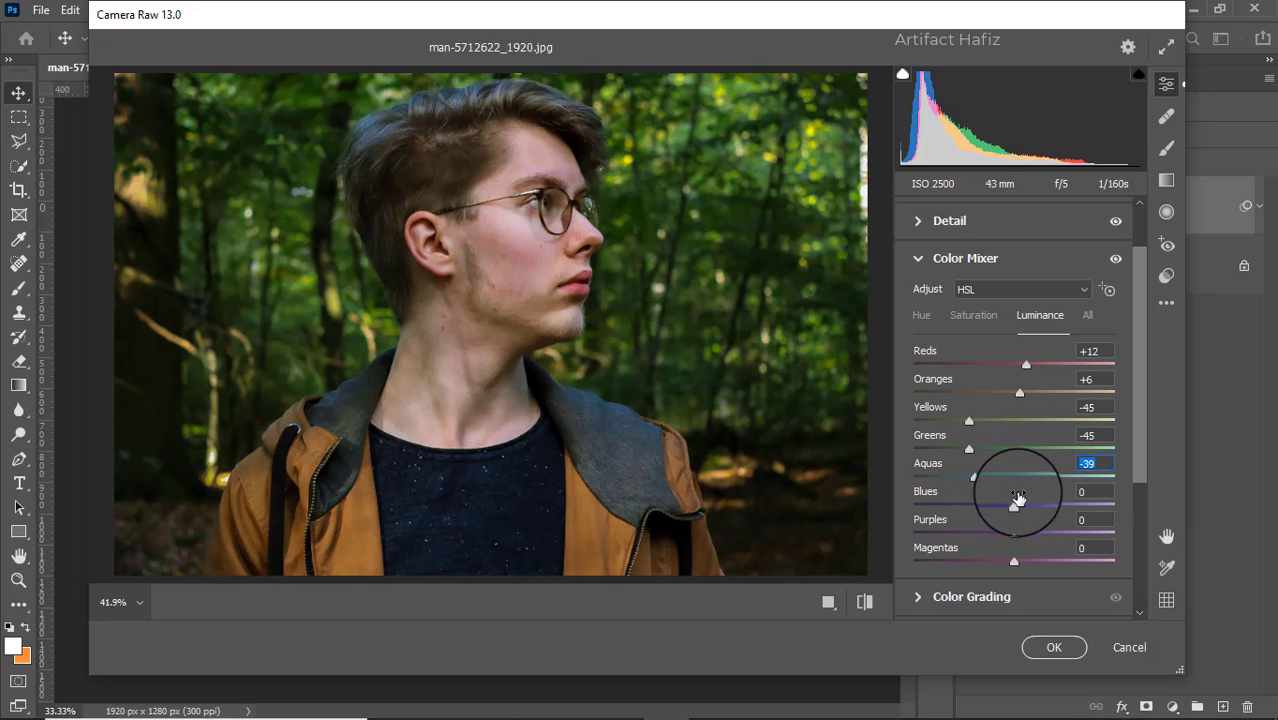
{"action": "left_click_drag", "start_coordinate": [1013, 507], "coordinate": [972, 507]}
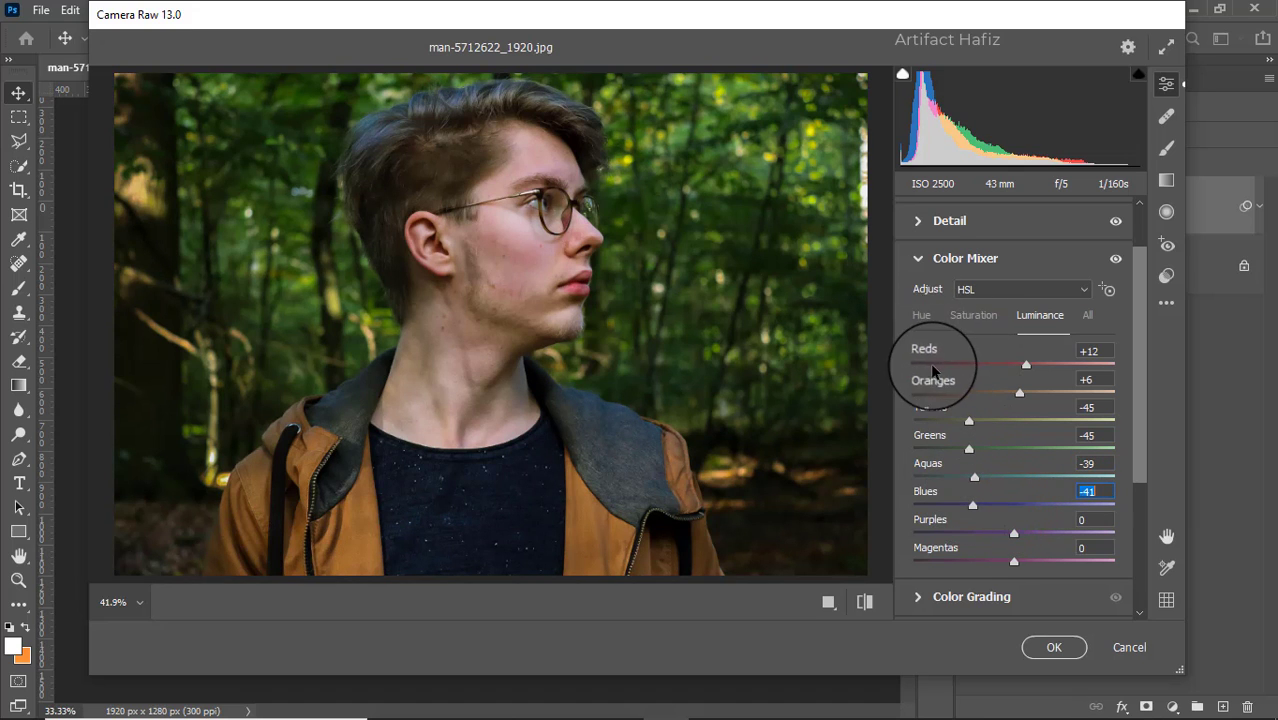
Reduce the Color Mixer saturation of Greens to -53 and Yellows to -15
{"action": "left_click", "coordinate": [968, 318]}
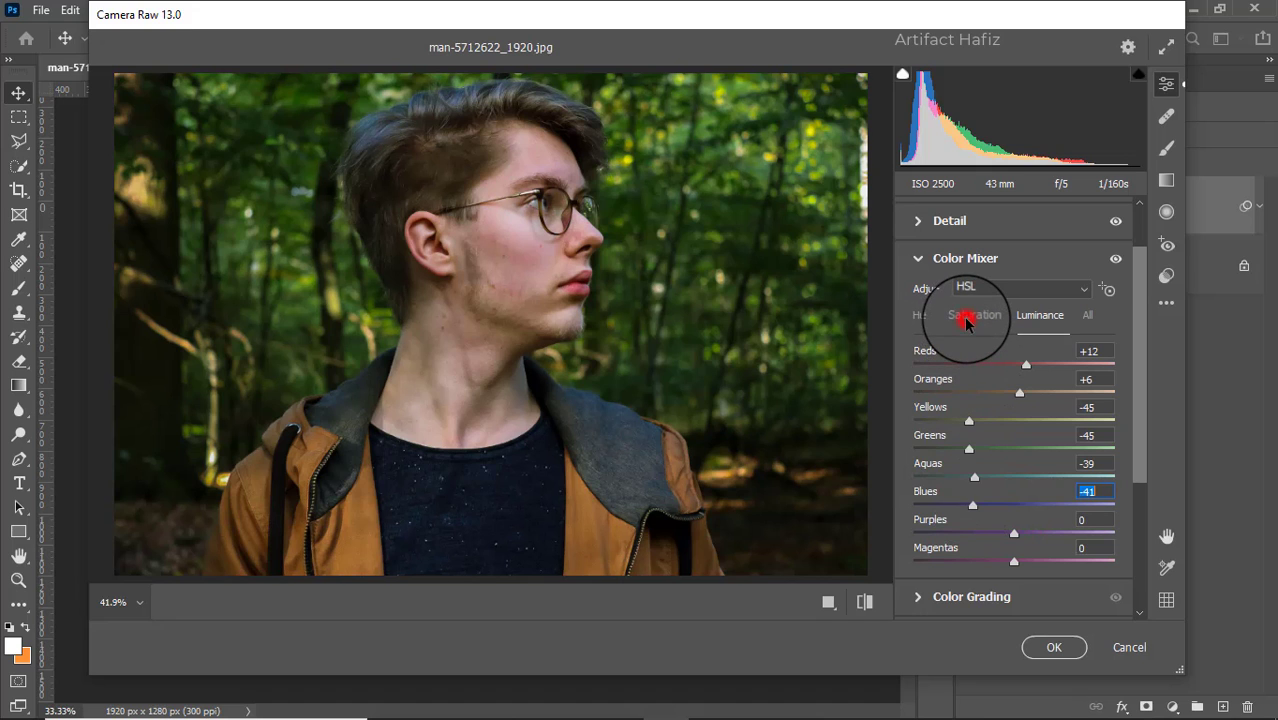
{"action": "left_click_drag", "start_coordinate": [1018, 449], "coordinate": [944, 449]}
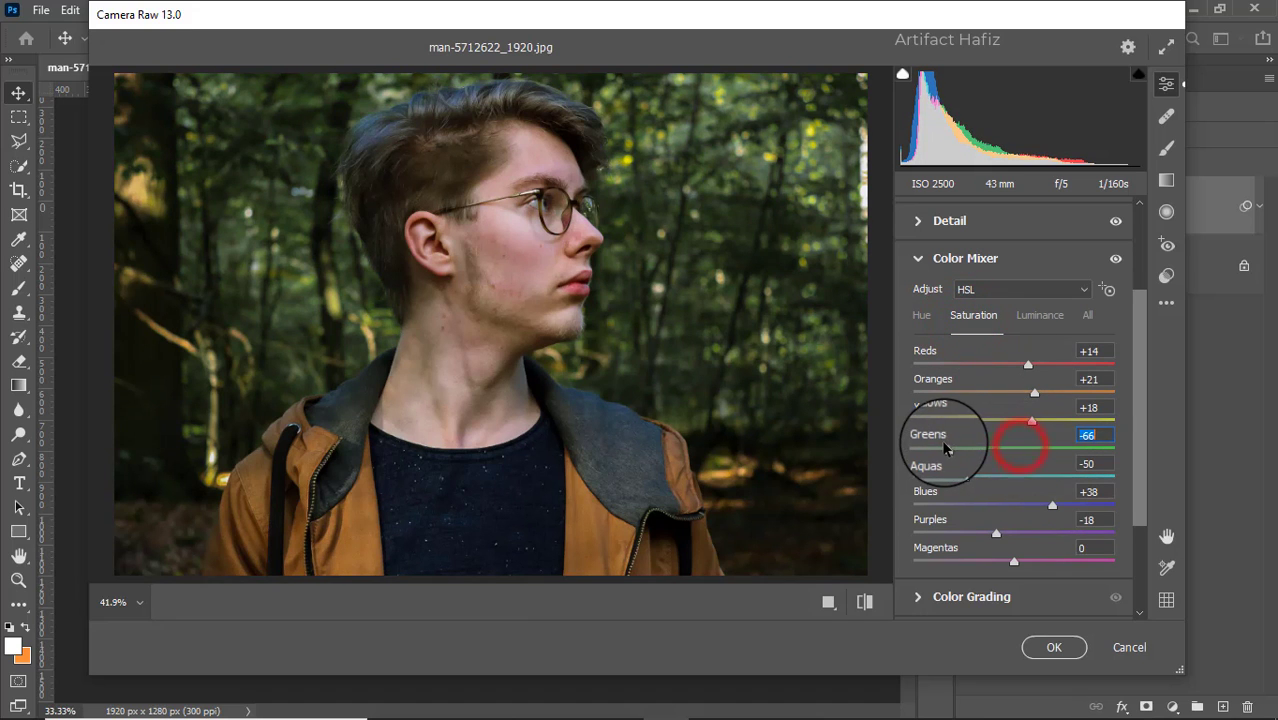
{"action": "left_click_drag", "start_coordinate": [1031, 421], "coordinate": [998, 422]}
Shift the hue of Yellows to -40 and Greens to -65, and lower the luminance of Greens to -100
{"action": "left_click", "coordinate": [927, 316]}
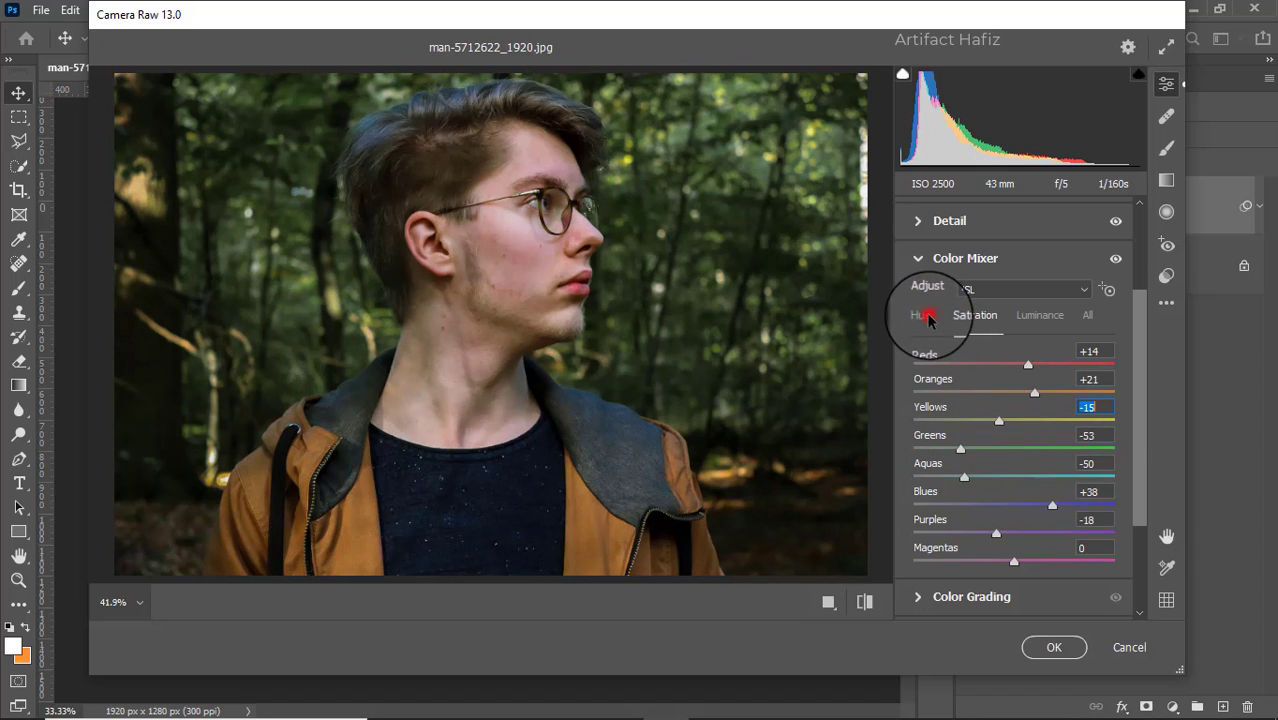
{"action": "left_click_drag", "start_coordinate": [1017, 428], "coordinate": [950, 452]}
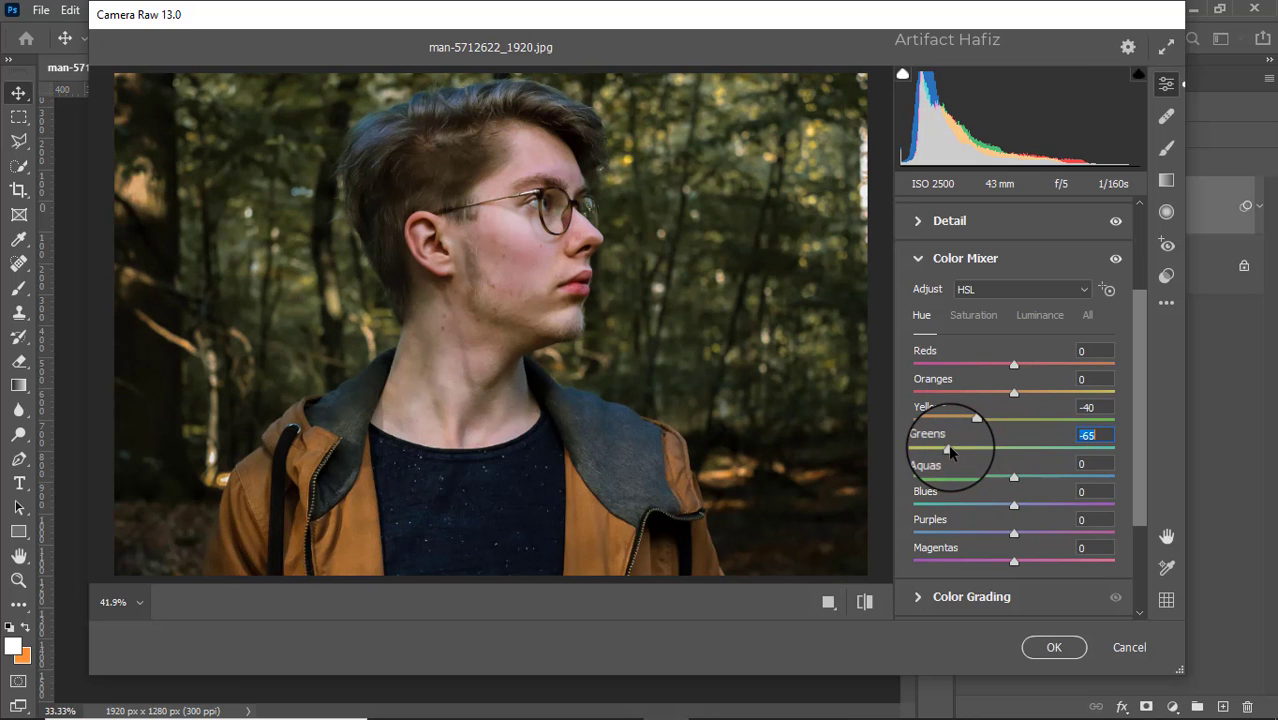
{"action": "left_click", "coordinate": [1032, 312]}
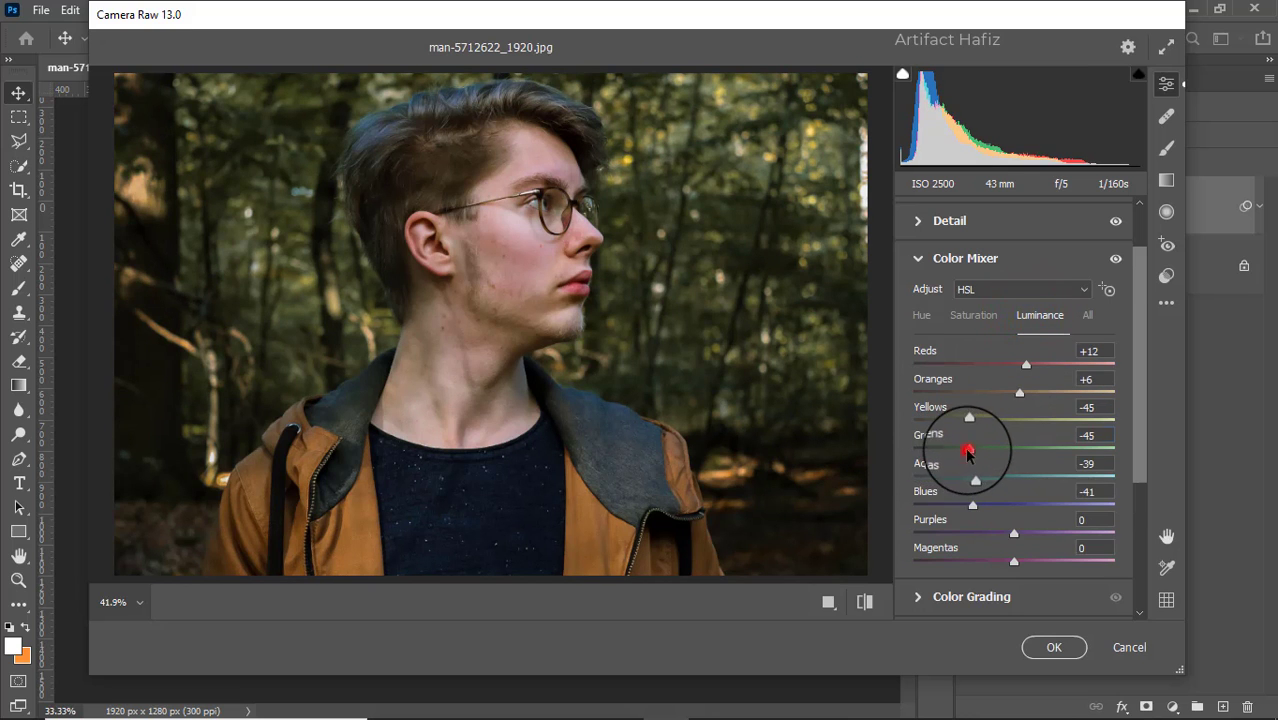
{"action": "left_click_drag", "start_coordinate": [968, 452], "coordinate": [855, 450]}
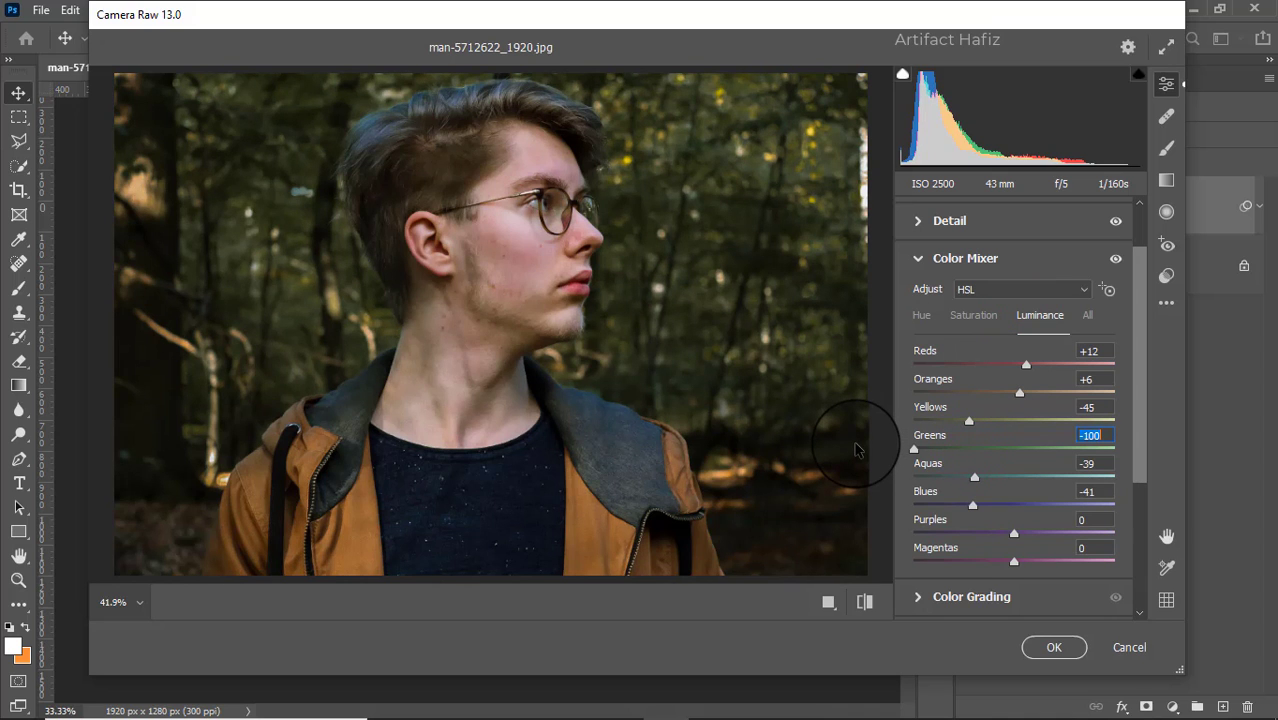
Set the Color Mixer luminance of Greens to -66 and Yellows to -81
{"action": "left_click", "coordinate": [856, 446]}
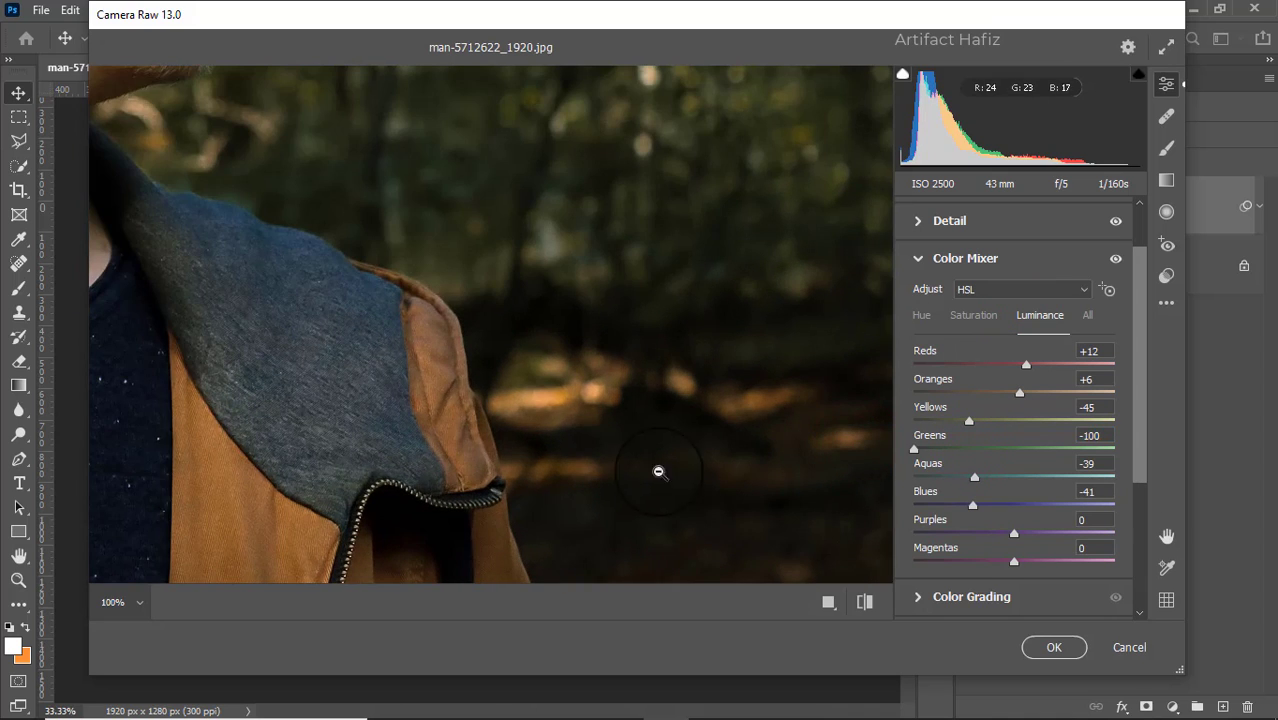
{"action": "left_click", "coordinate": [140, 601]}
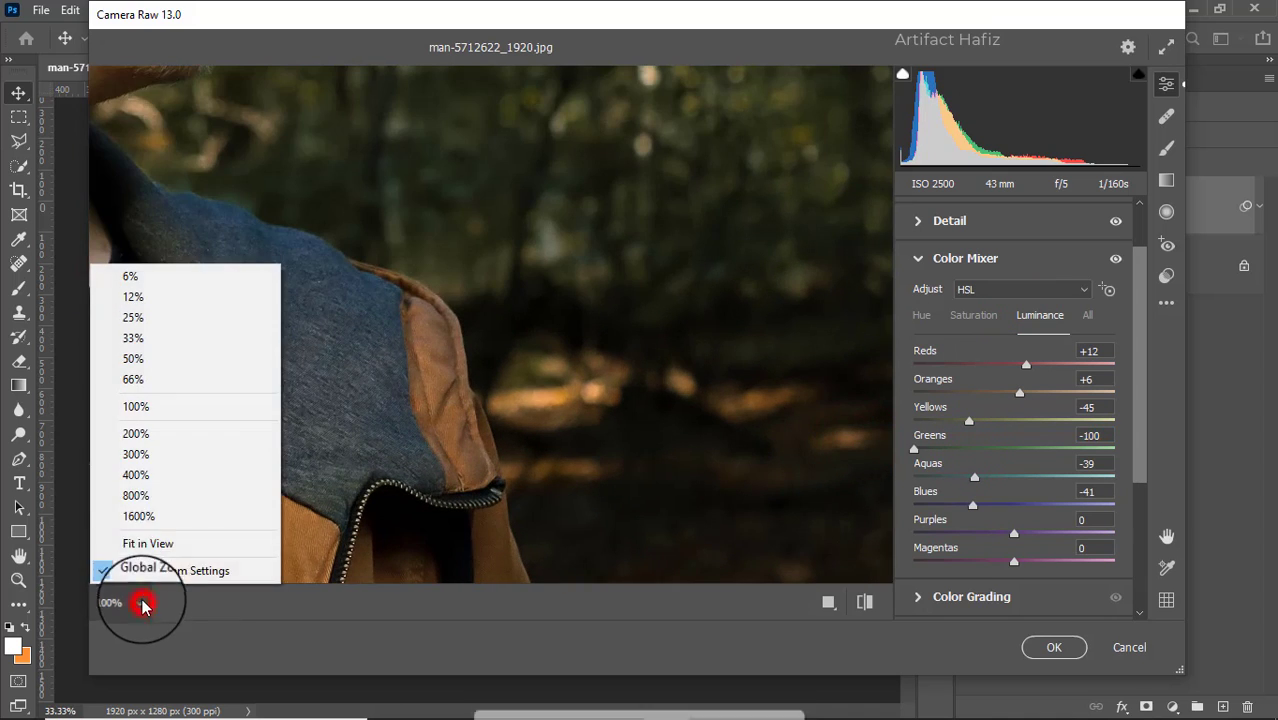
{"action": "left_click", "coordinate": [150, 543]}
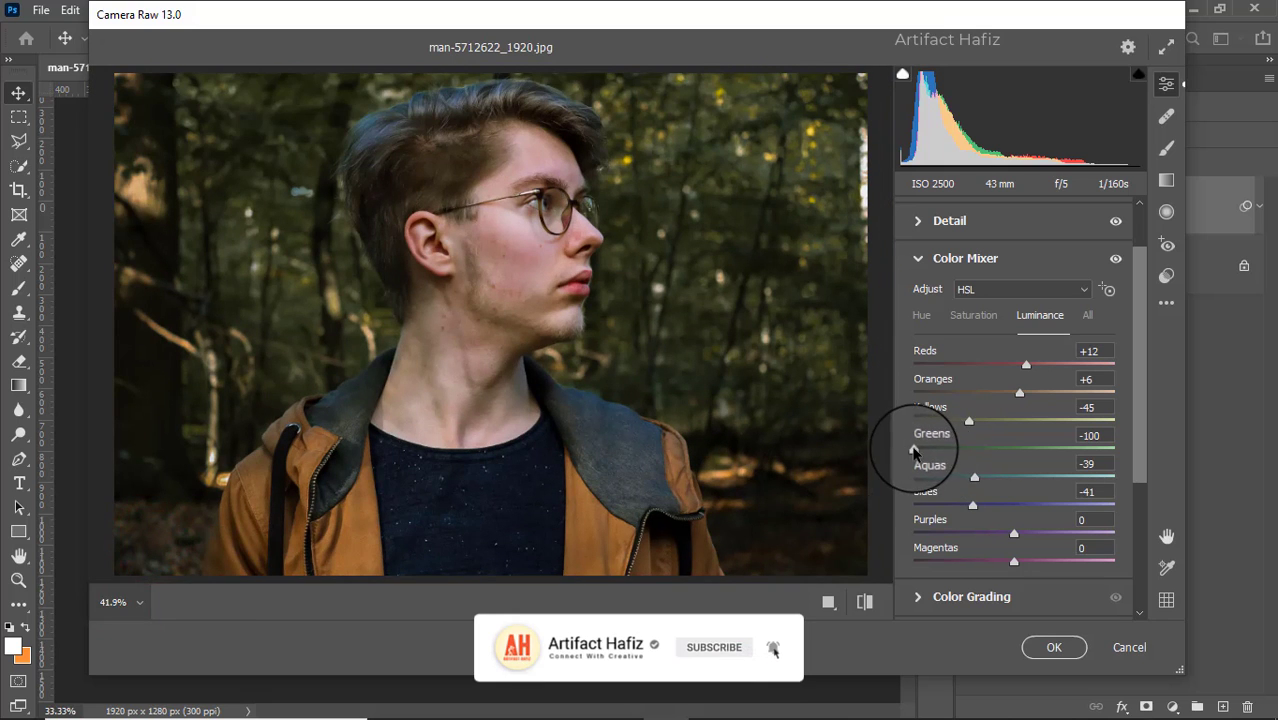
{"action": "left_click_drag", "start_coordinate": [913, 450], "coordinate": [927, 418]}
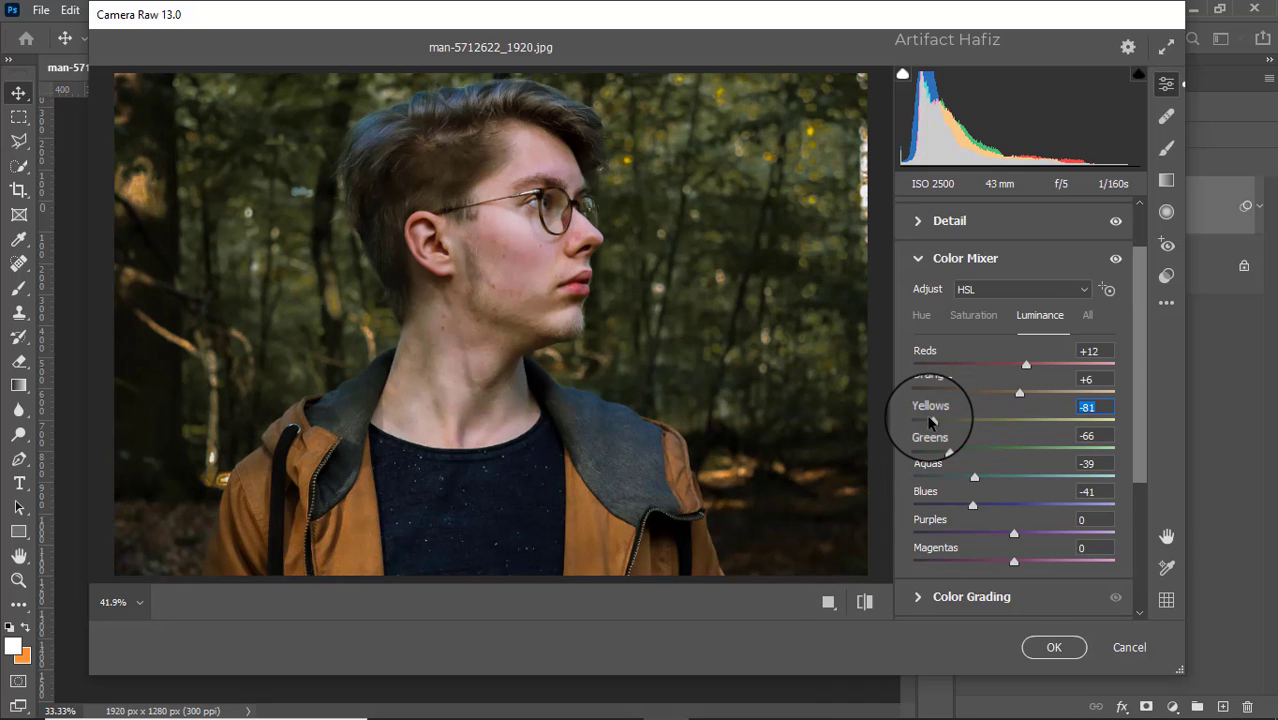
Tint the Color Grading midtones to hue 53, saturation 15, and the shadows to hue 245, saturation 12
{"action": "scroll", "coordinate": [929, 415], "scroll_direction": "down", "scroll_amount": 3}
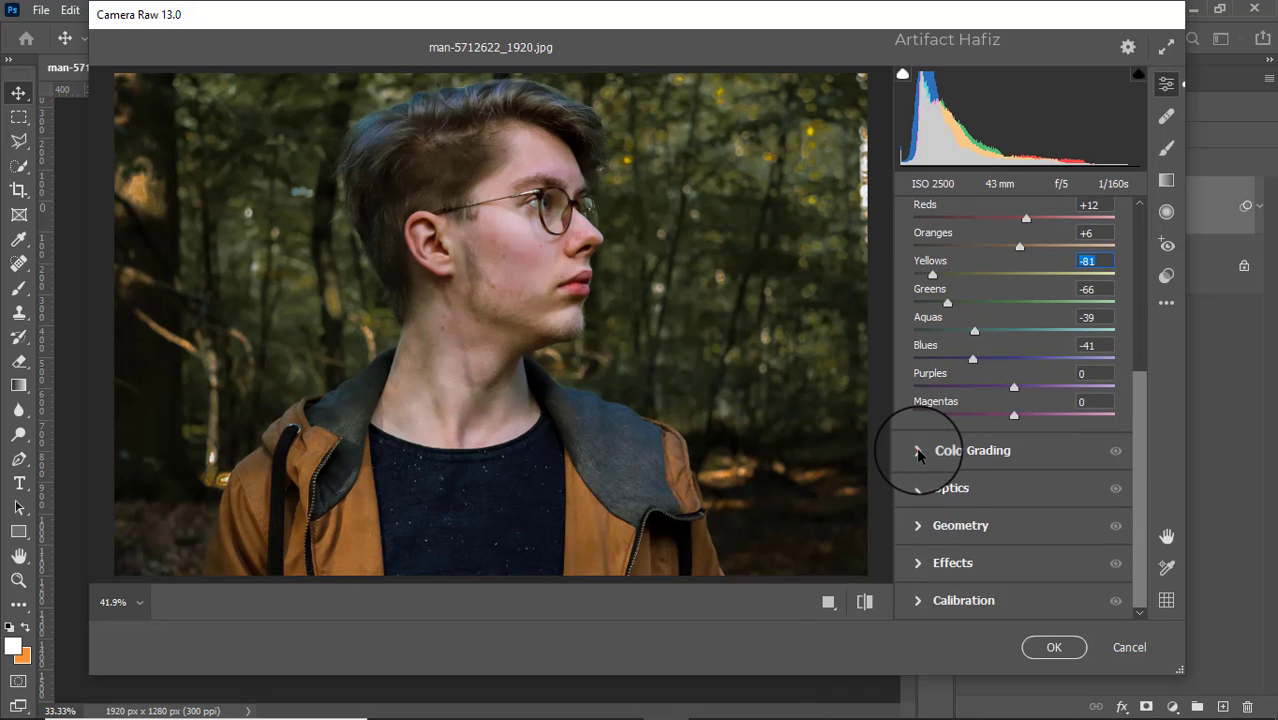
{"action": "left_click", "coordinate": [919, 452]}
{"action": "left_click_drag", "start_coordinate": [1007, 342], "coordinate": [1018, 329]}
{"action": "left_click_drag", "start_coordinate": [1019, 330], "coordinate": [1017, 337]}
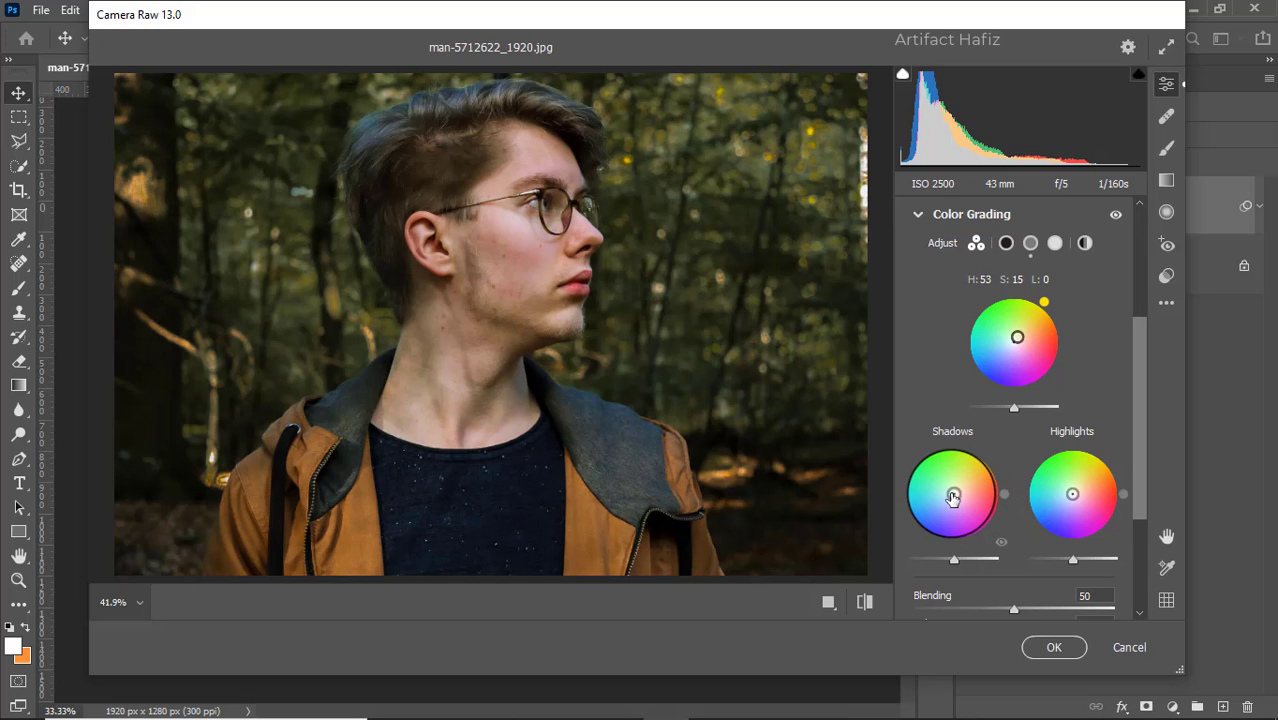
{"action": "left_click_drag", "start_coordinate": [952, 493], "coordinate": [935, 543]}
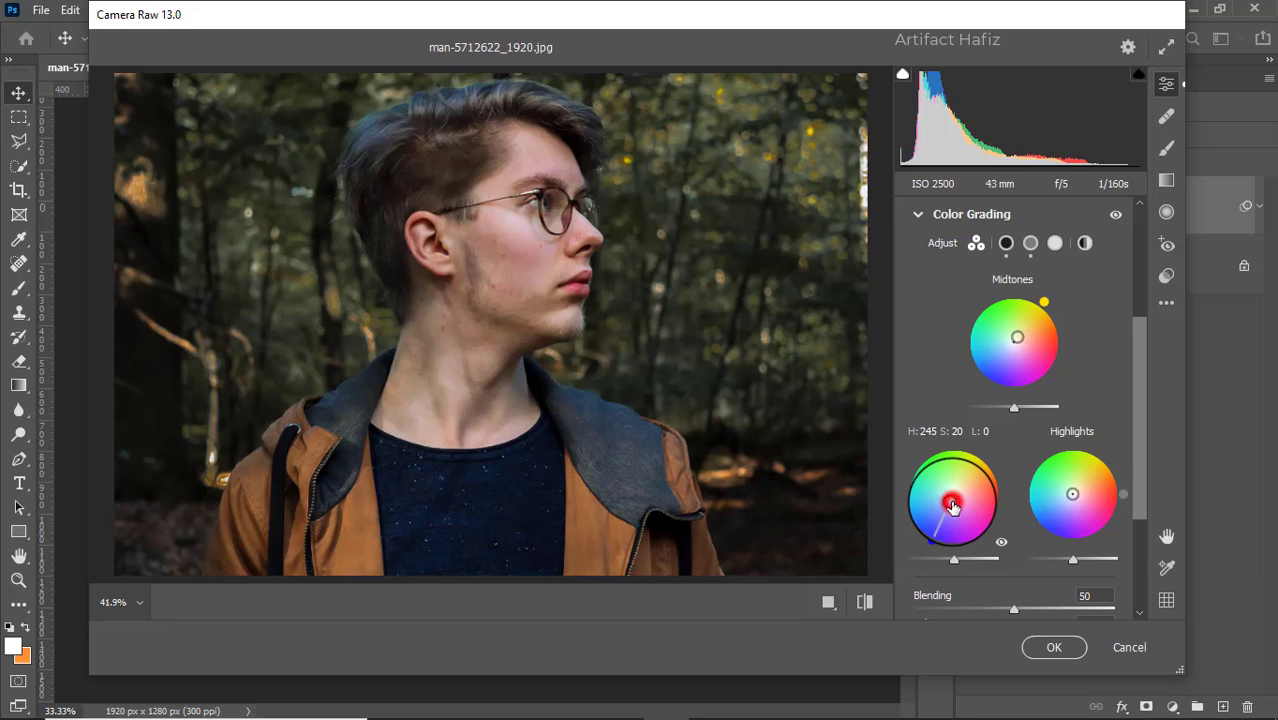
{"action": "left_click_drag", "start_coordinate": [953, 507], "coordinate": [951, 498]}
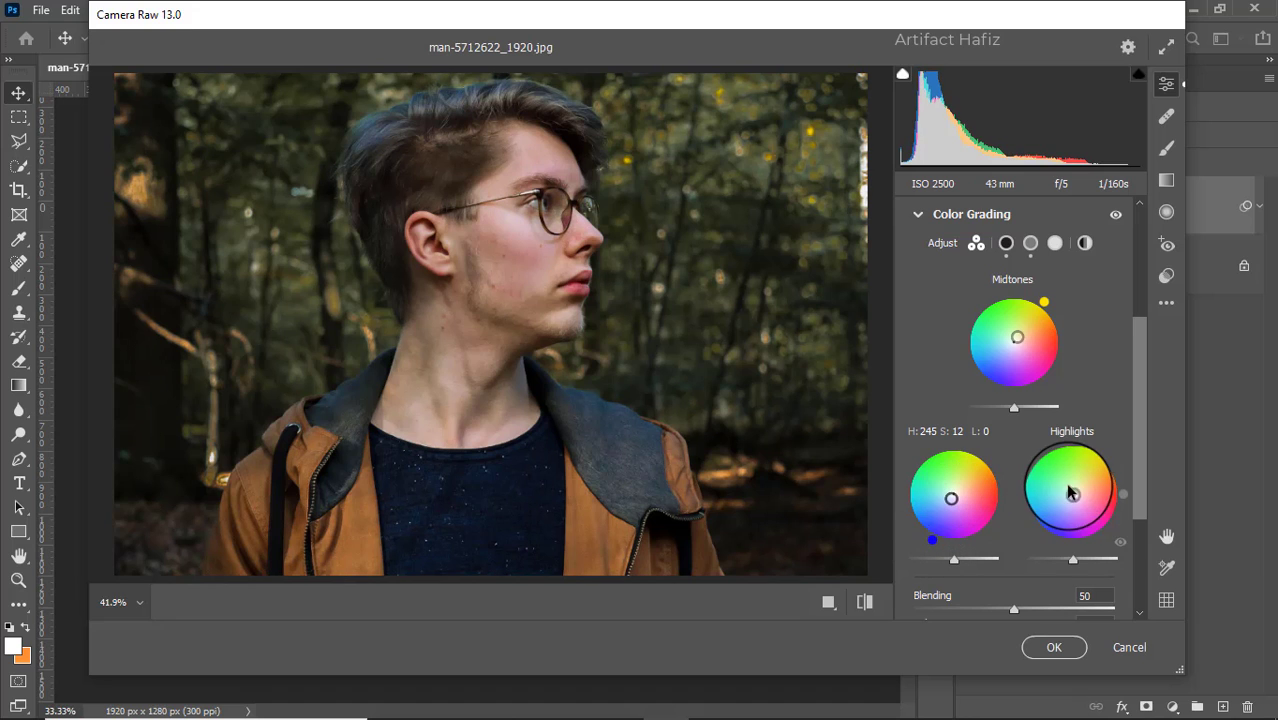
Tint the Color Grading highlights to hue 53, saturation 21, with Blending at 54 and Balance at -3
{"action": "left_click_drag", "start_coordinate": [1072, 493], "coordinate": [1126, 425]}
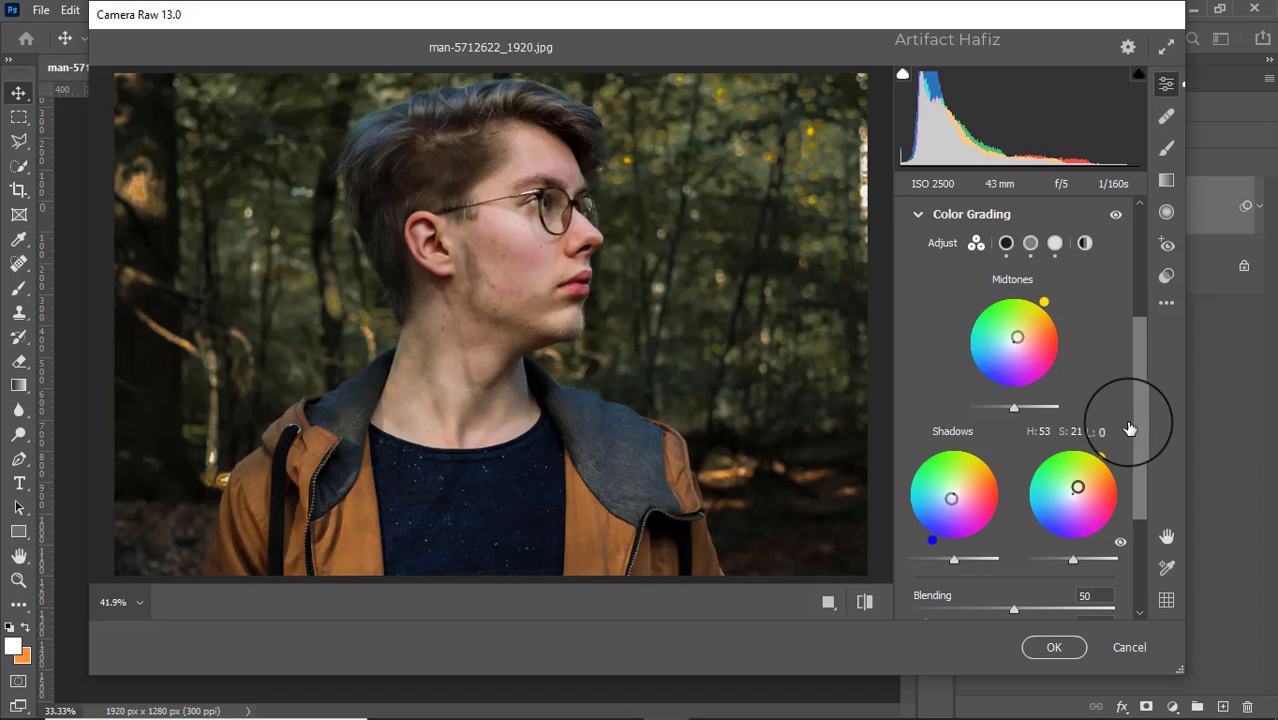
{"action": "scroll", "coordinate": [1035, 480], "scroll_direction": "down", "scroll_amount": 3}
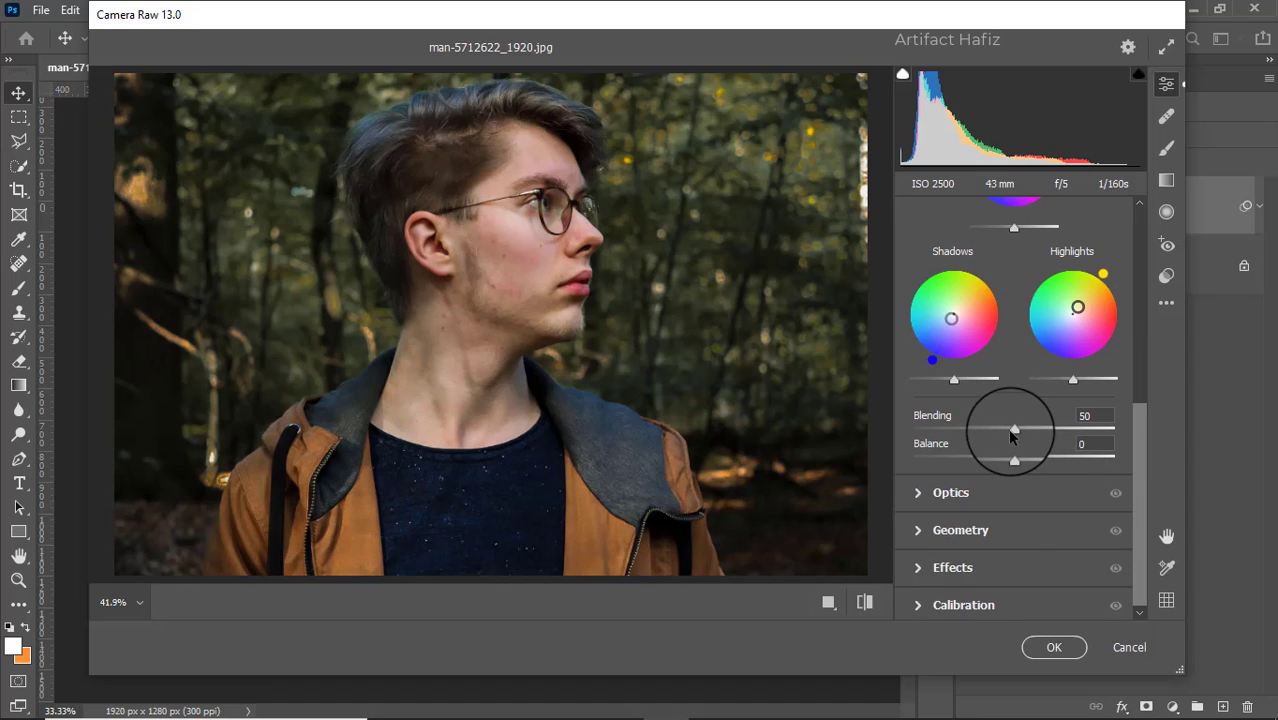
{"action": "left_click_drag", "start_coordinate": [1013, 426], "coordinate": [1011, 462]}
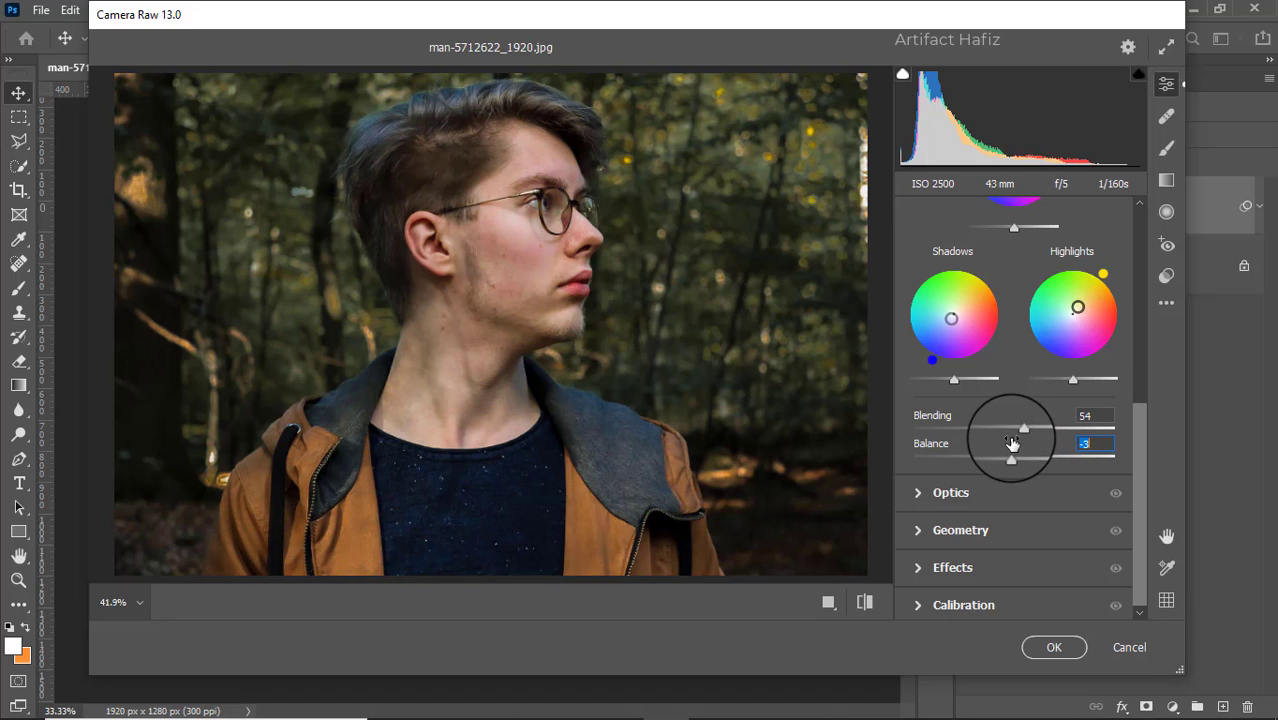
Add a vignette of -21 in the Effects settings with Midpoint 33, Roundness +100 and Feather 100
{"action": "scroll", "coordinate": [1012, 441], "scroll_direction": "down", "scroll_amount": 1}
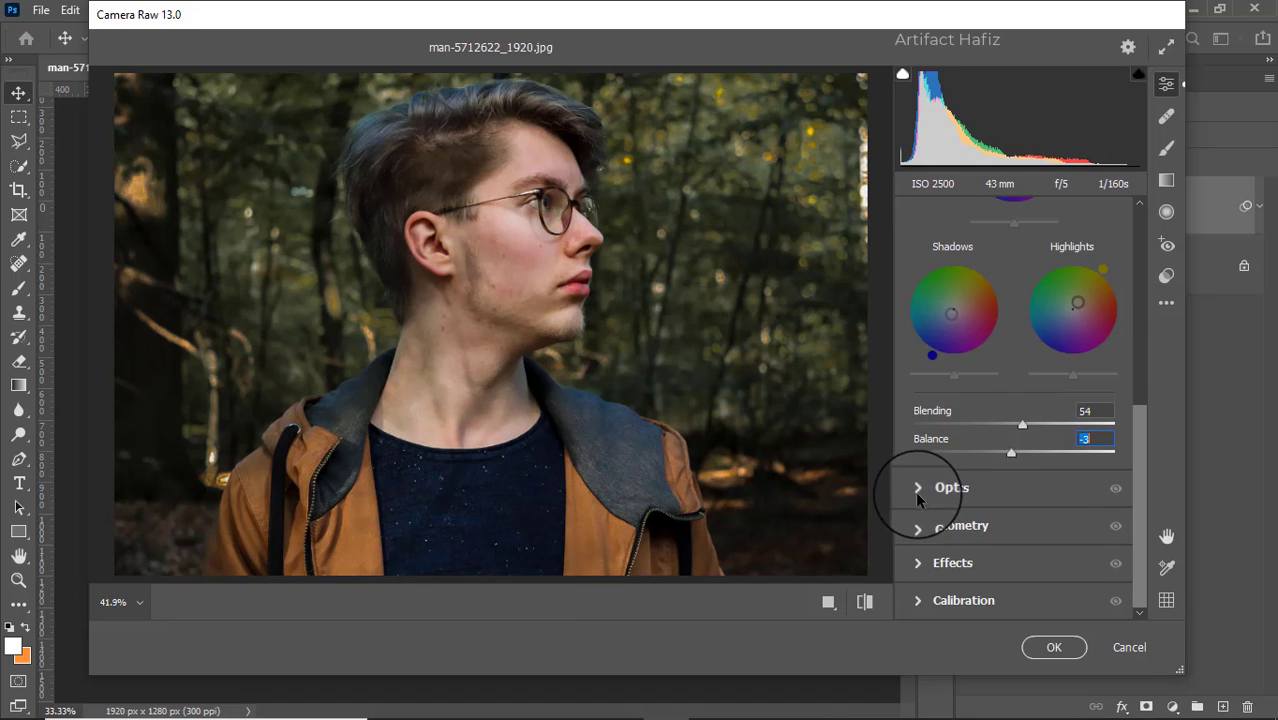
{"action": "left_click", "coordinate": [915, 562]}
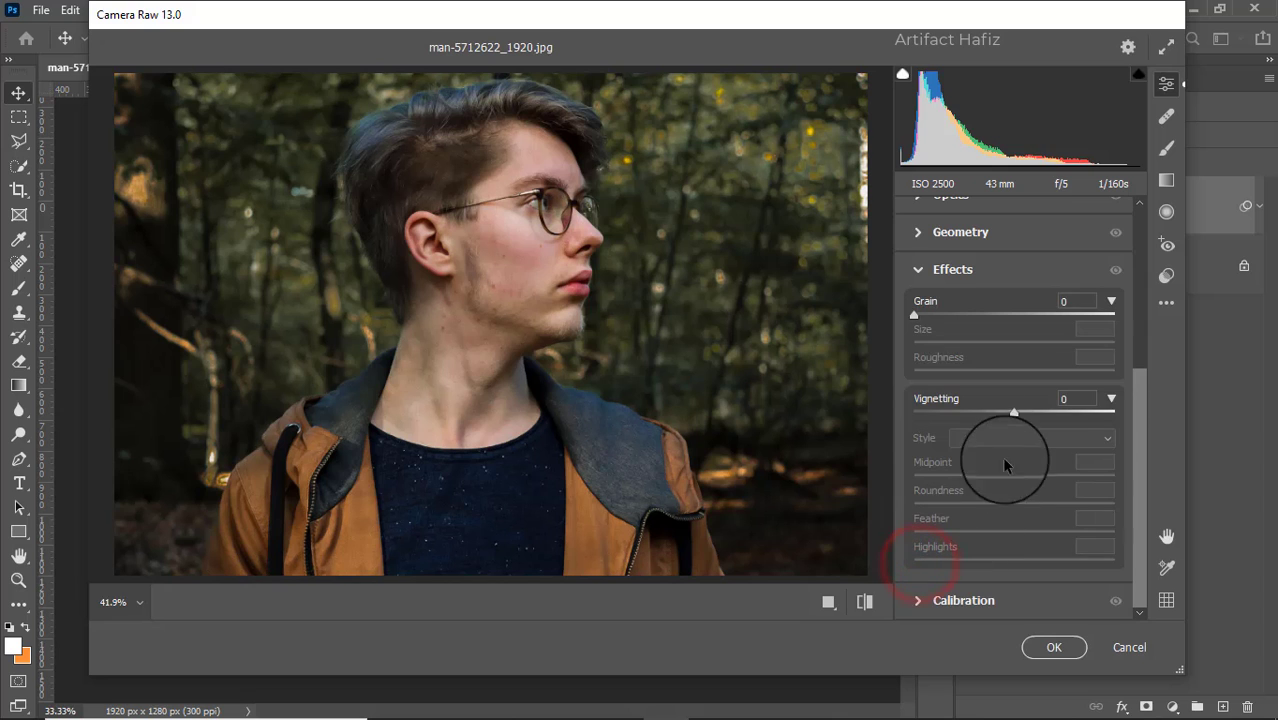
{"action": "left_click_drag", "start_coordinate": [1013, 415], "coordinate": [996, 410]}
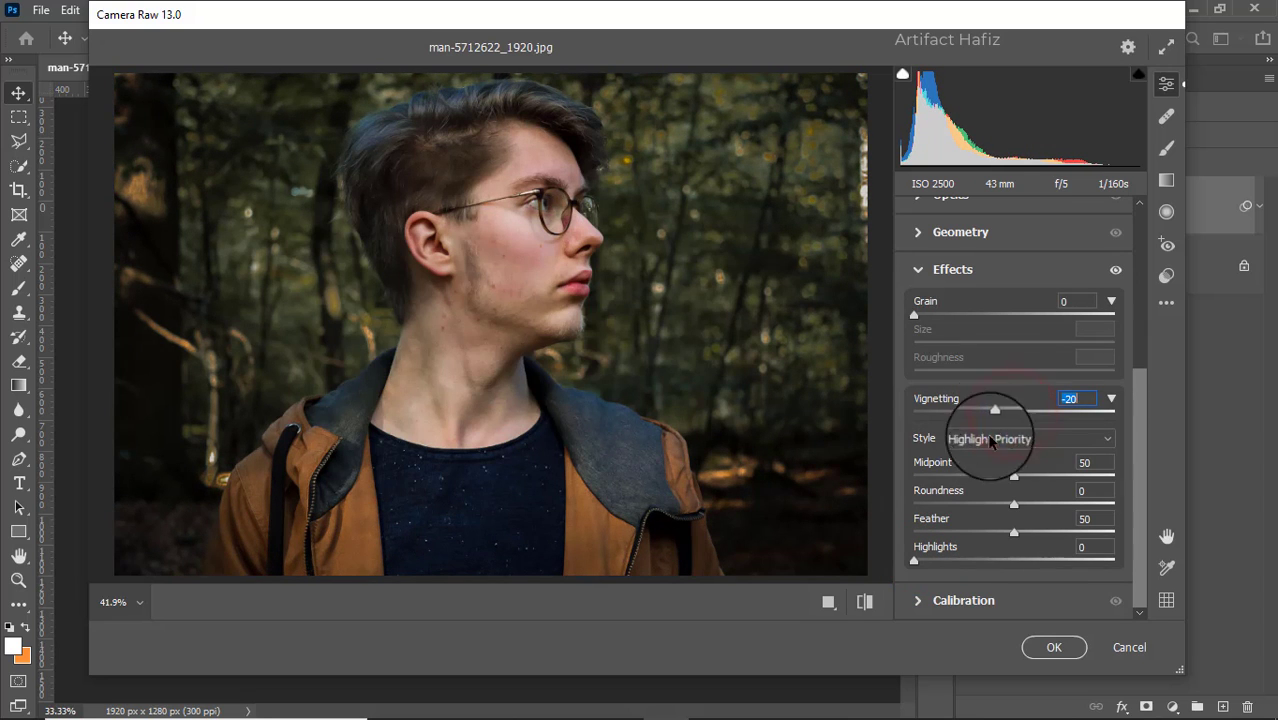
{"action": "left_click", "coordinate": [1015, 535]}
{"action": "left_click_drag", "start_coordinate": [1015, 535], "coordinate": [1141, 540]}
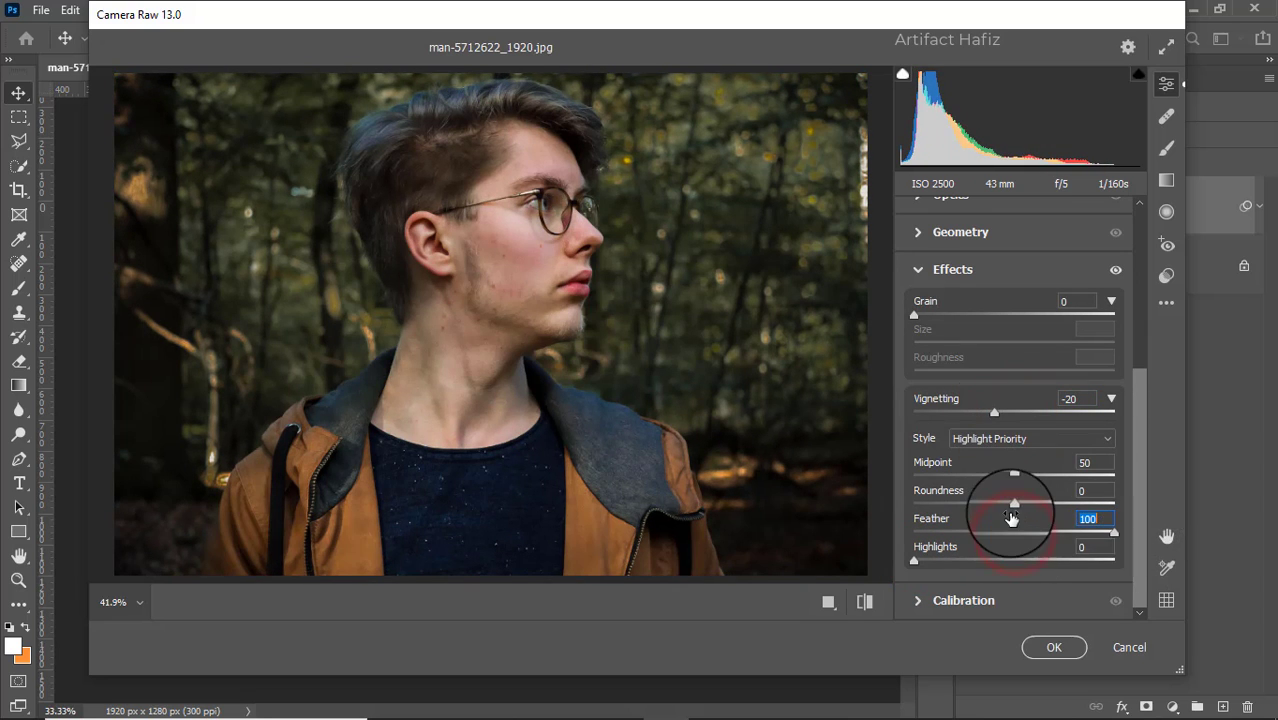
{"action": "left_click_drag", "start_coordinate": [1014, 500], "coordinate": [1170, 491]}
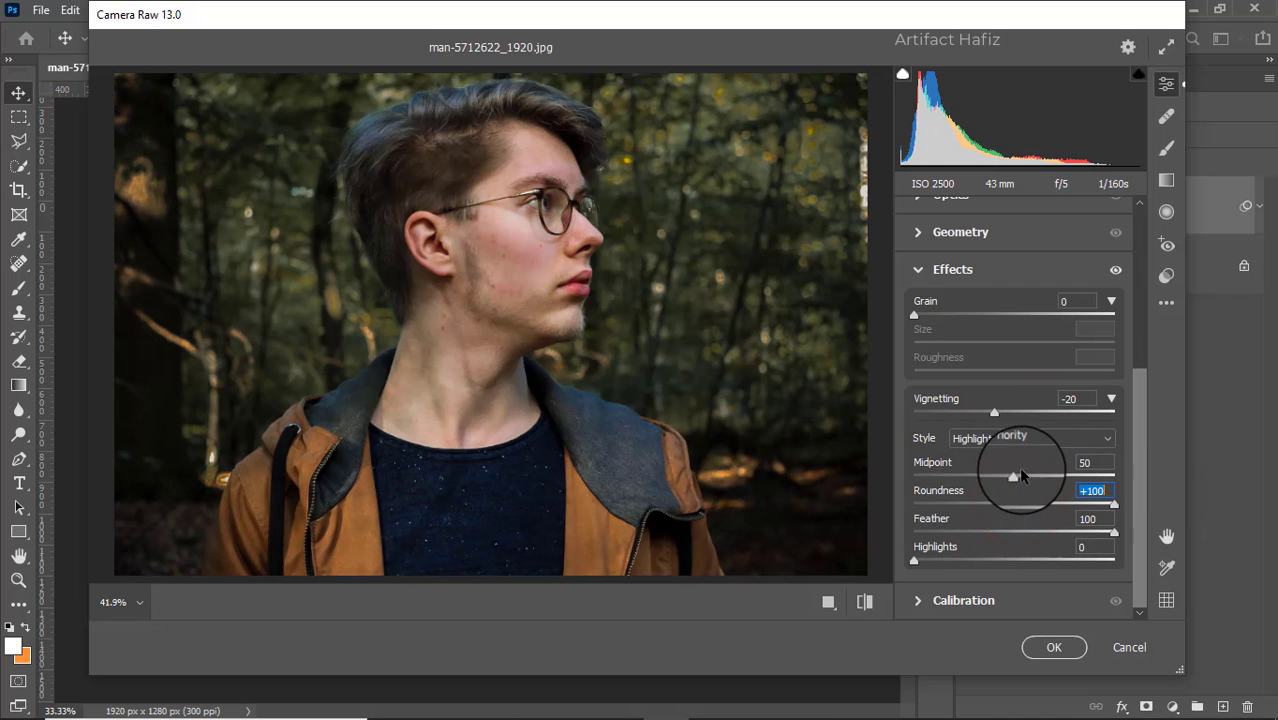
{"action": "left_click_drag", "start_coordinate": [1013, 476], "coordinate": [979, 472]}
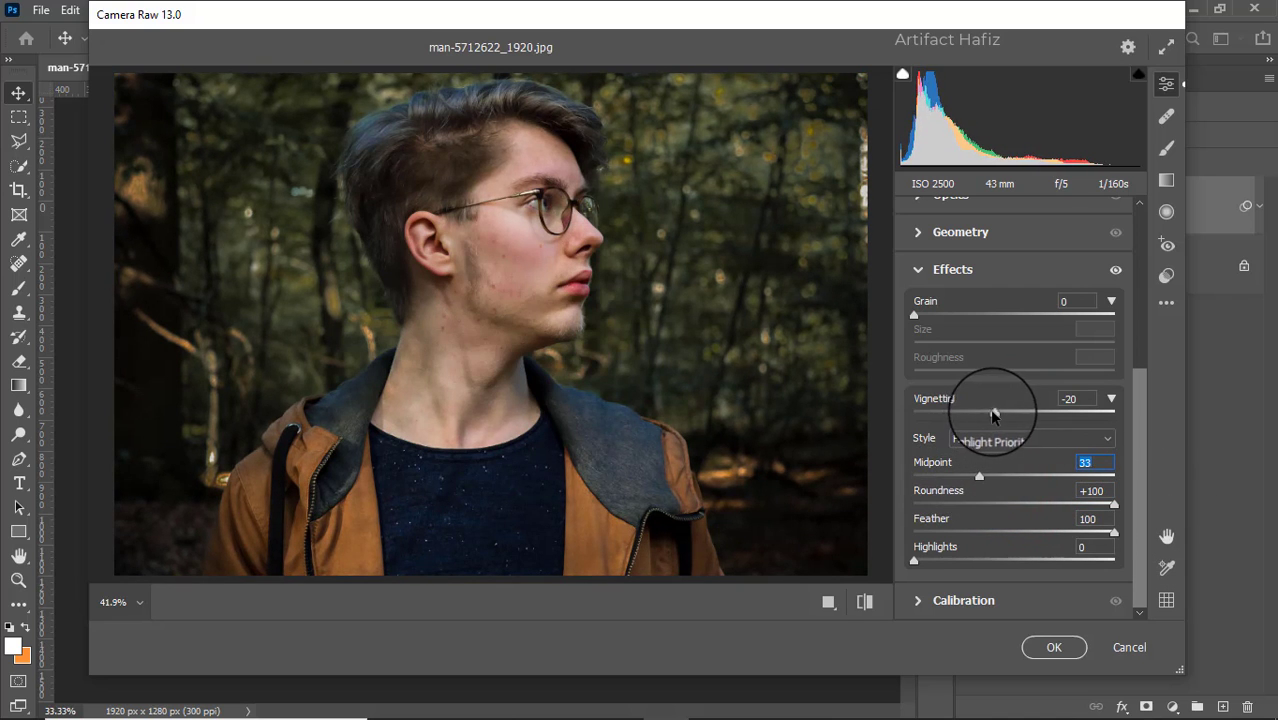
{"action": "mouse_move", "coordinate": [994, 412]}
{"action": "left_mouse_down"}
{"action": "mouse_move", "coordinate": [1015, 416]}
{"action": "mouse_move", "coordinate": [990, 418]}
{"action": "left_mouse_up"}
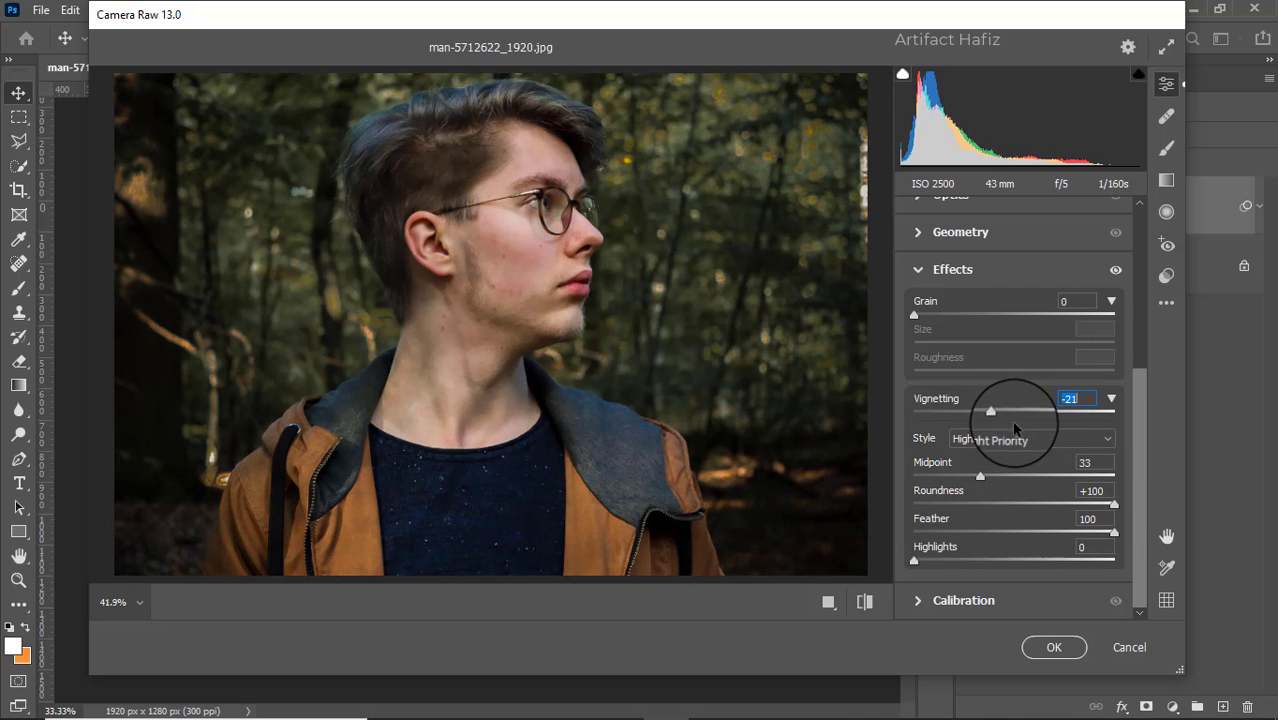
Set the Calibration saturation of the Red Primary to +2, Green Primary to +4 and Blue Primary to +5
{"action": "left_click", "coordinate": [916, 601]}
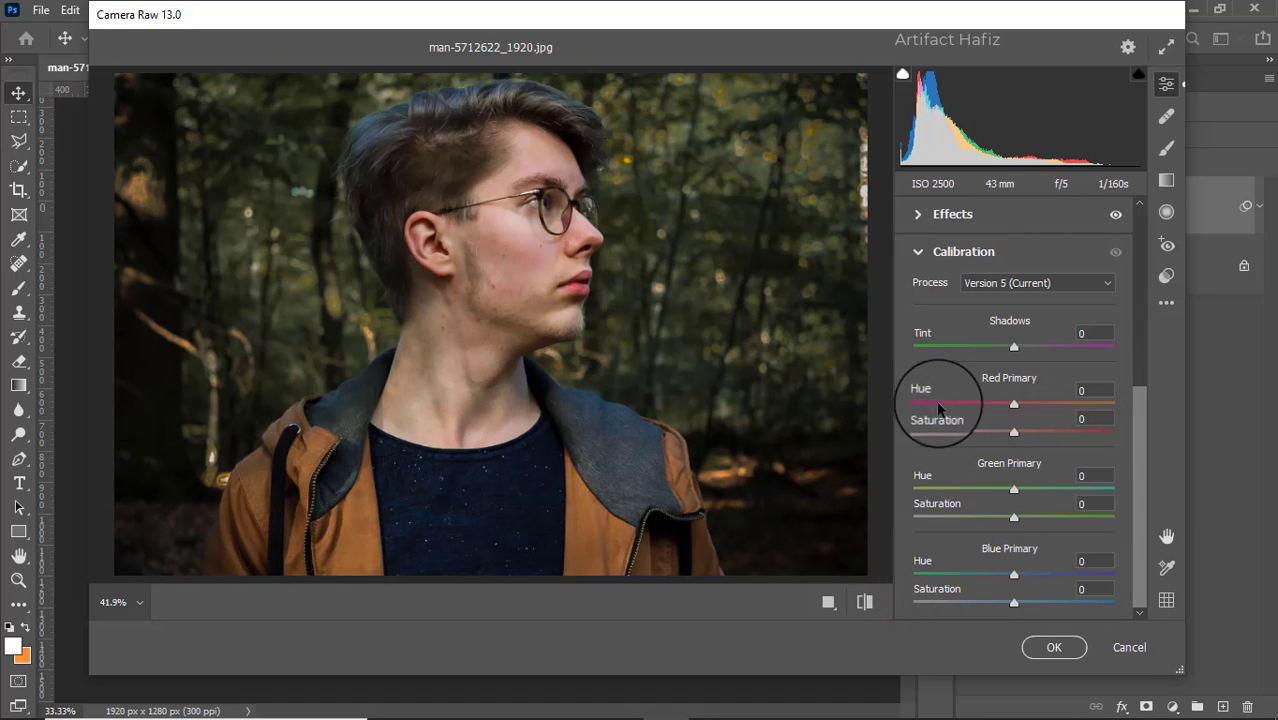
{"action": "left_click", "coordinate": [1016, 432]}
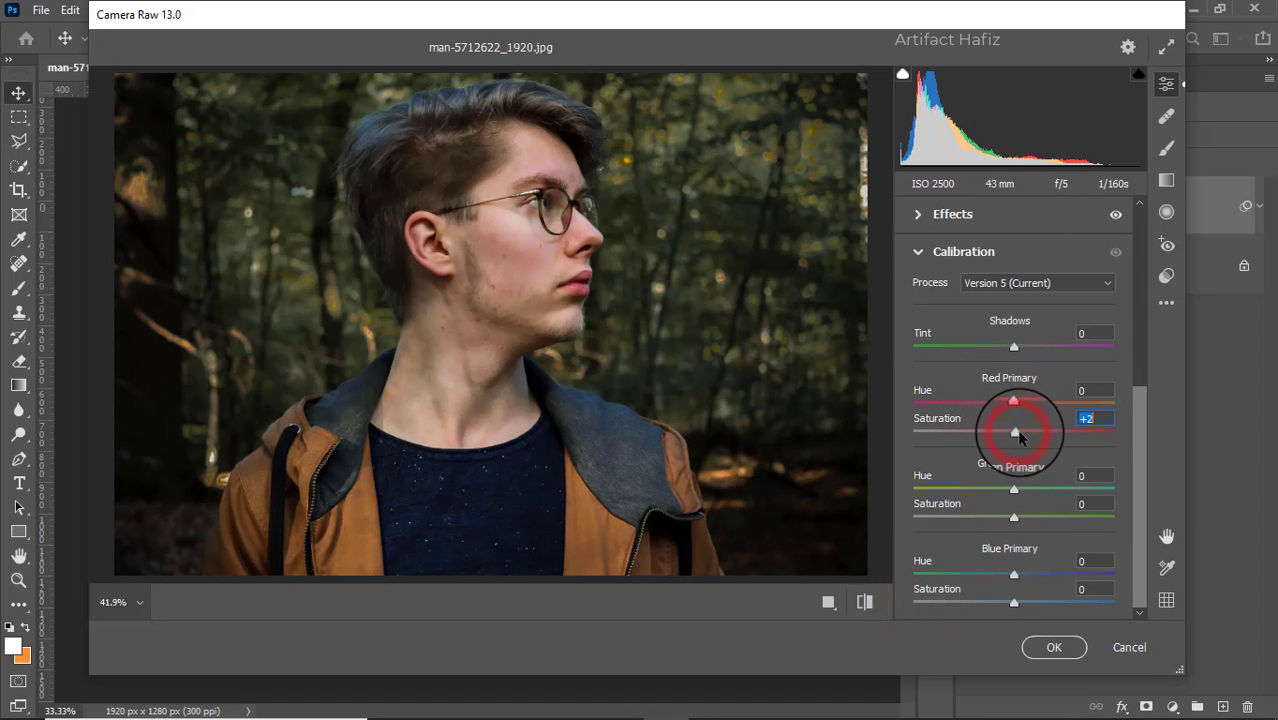
{"action": "left_click", "coordinate": [1016, 516]}
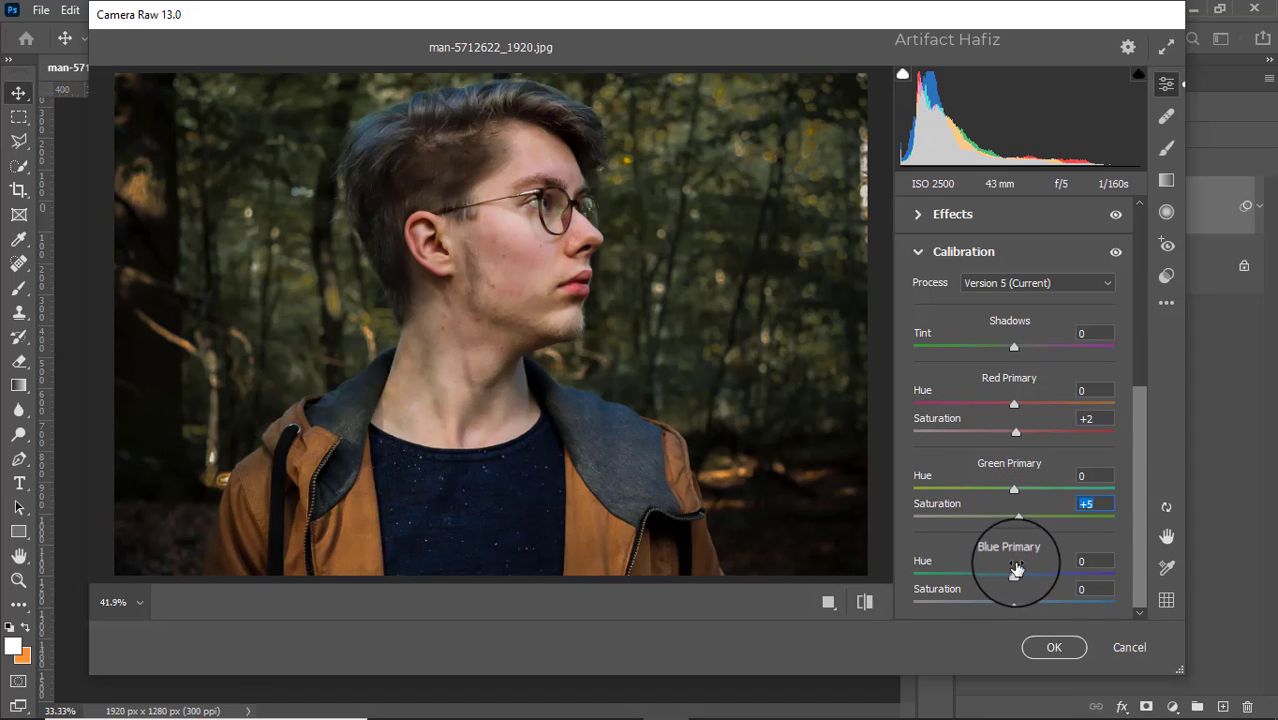
{"action": "left_click", "coordinate": [1018, 519]}
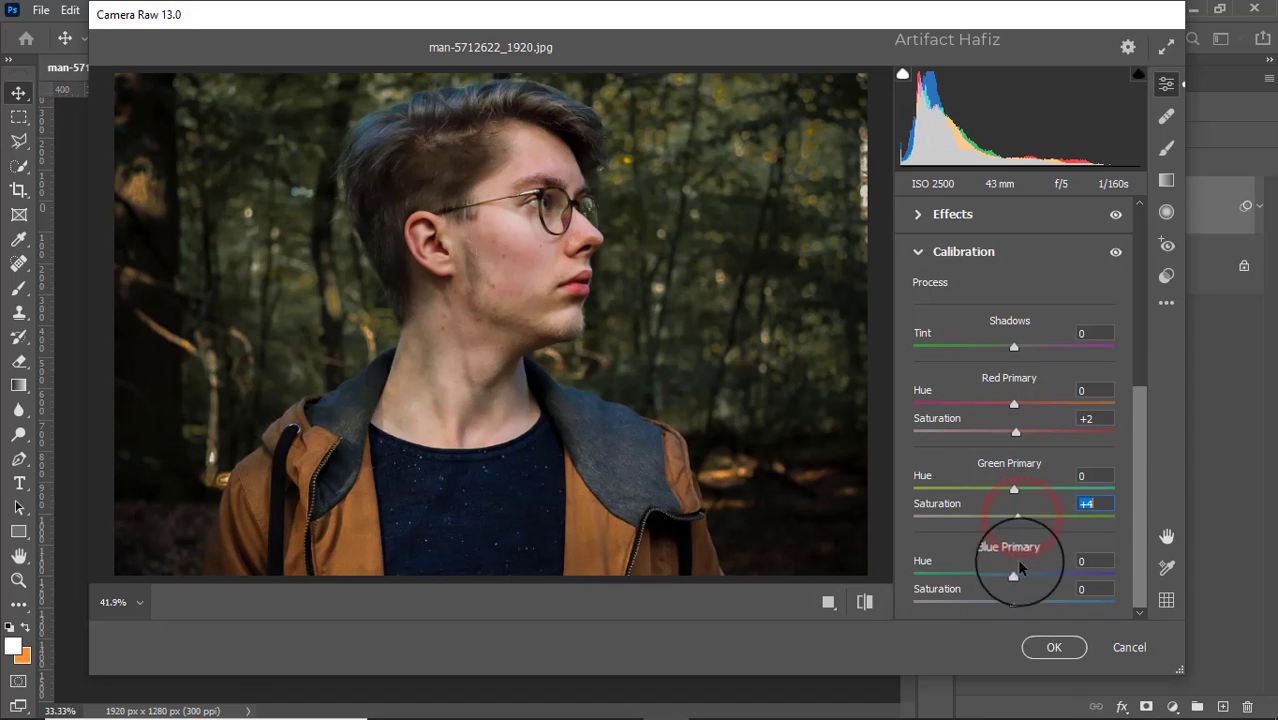
{"action": "left_click_drag", "start_coordinate": [1015, 607], "coordinate": [1017, 607]}
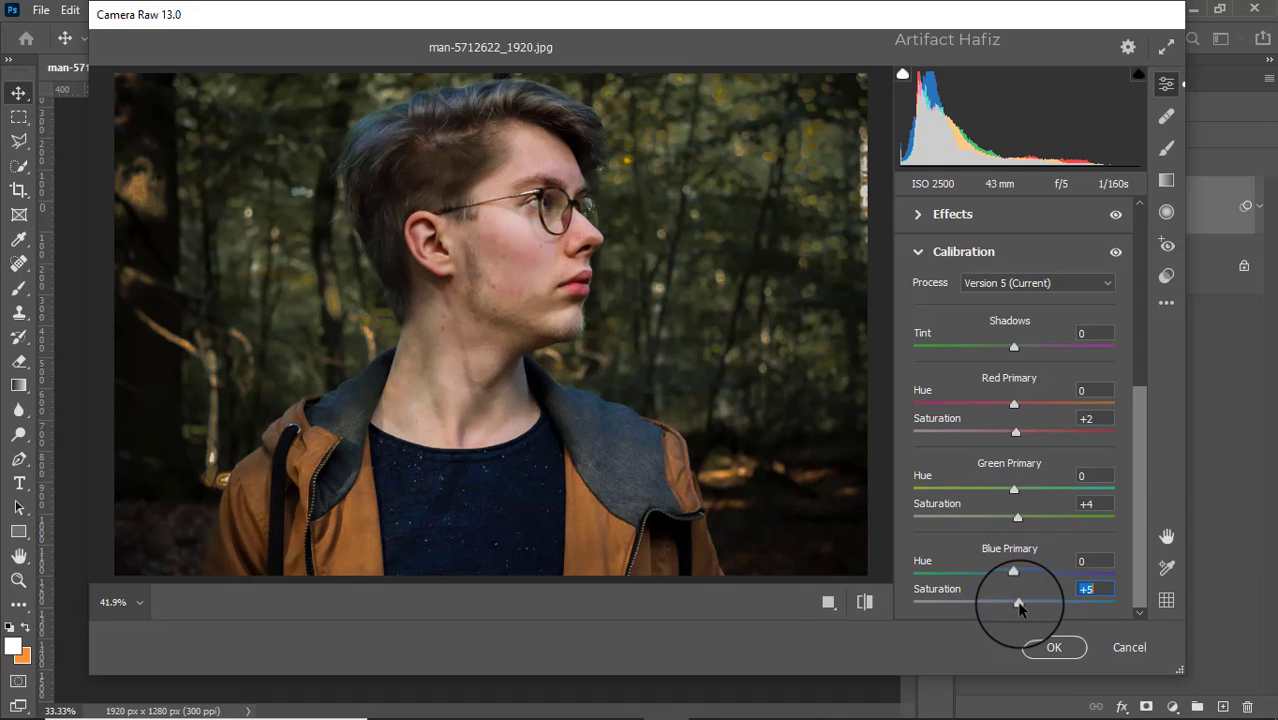
Apply the Camera Raw adjustments and compare the graded Background copy layer with the original photo
{"action": "left_click", "coordinate": [1052, 647]}
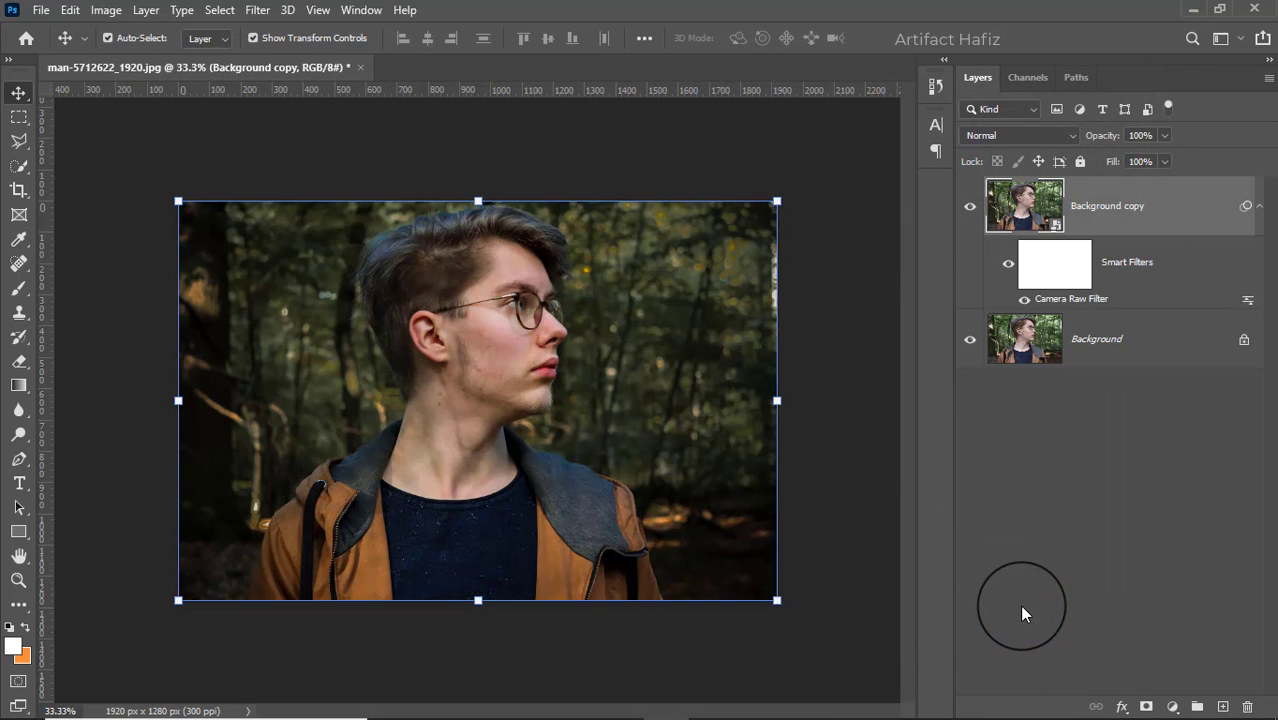
{"action": "left_click", "coordinate": [969, 205]}
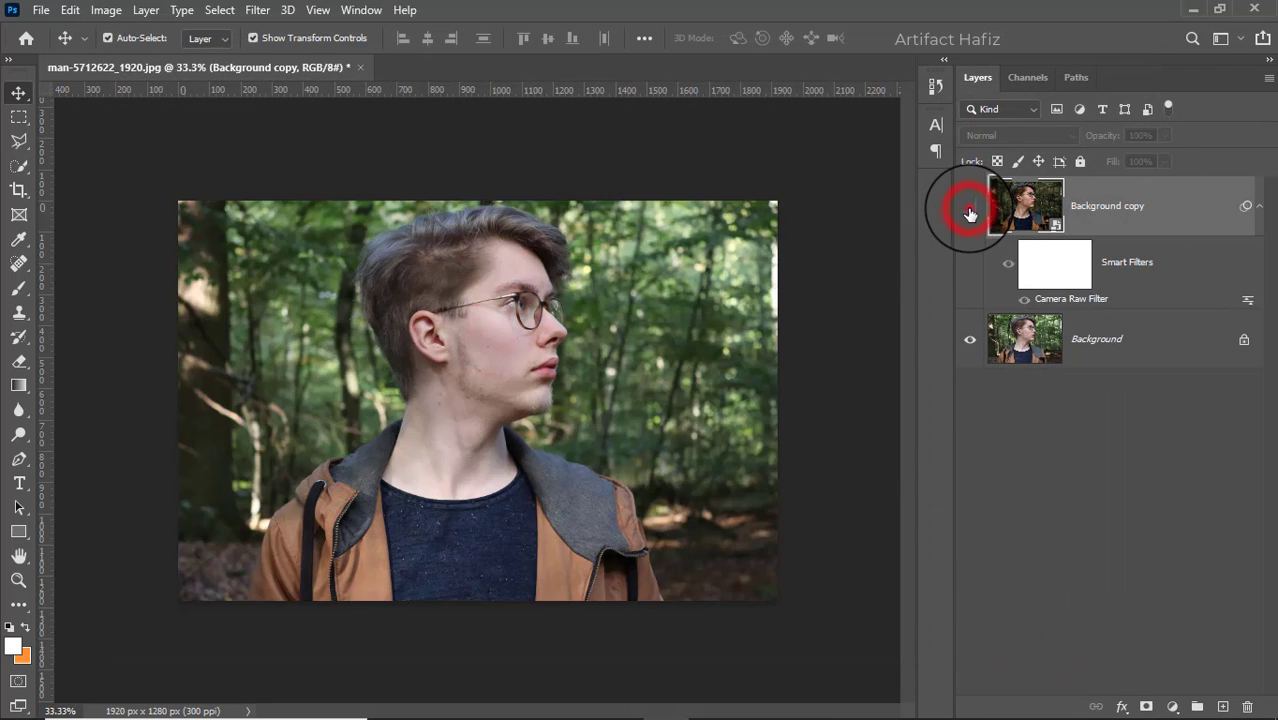
{"action": "left_click", "coordinate": [969, 205]}
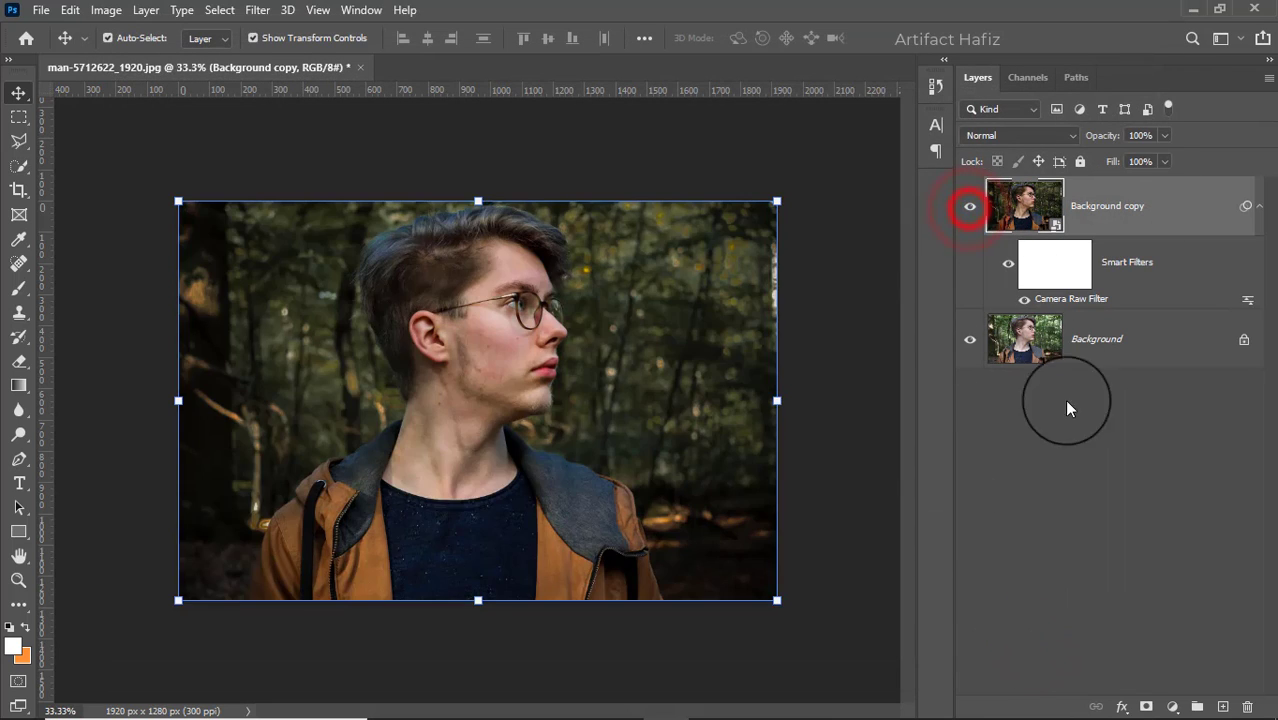
Add a Color Lookup adjustment layer above the portrait using the Fuji F125 Kodak 2395 (by Adobe).cube 3D LUT
{"action": "left_click", "coordinate": [1172, 707]}
{"action": "left_click", "coordinate": [1155, 601]}
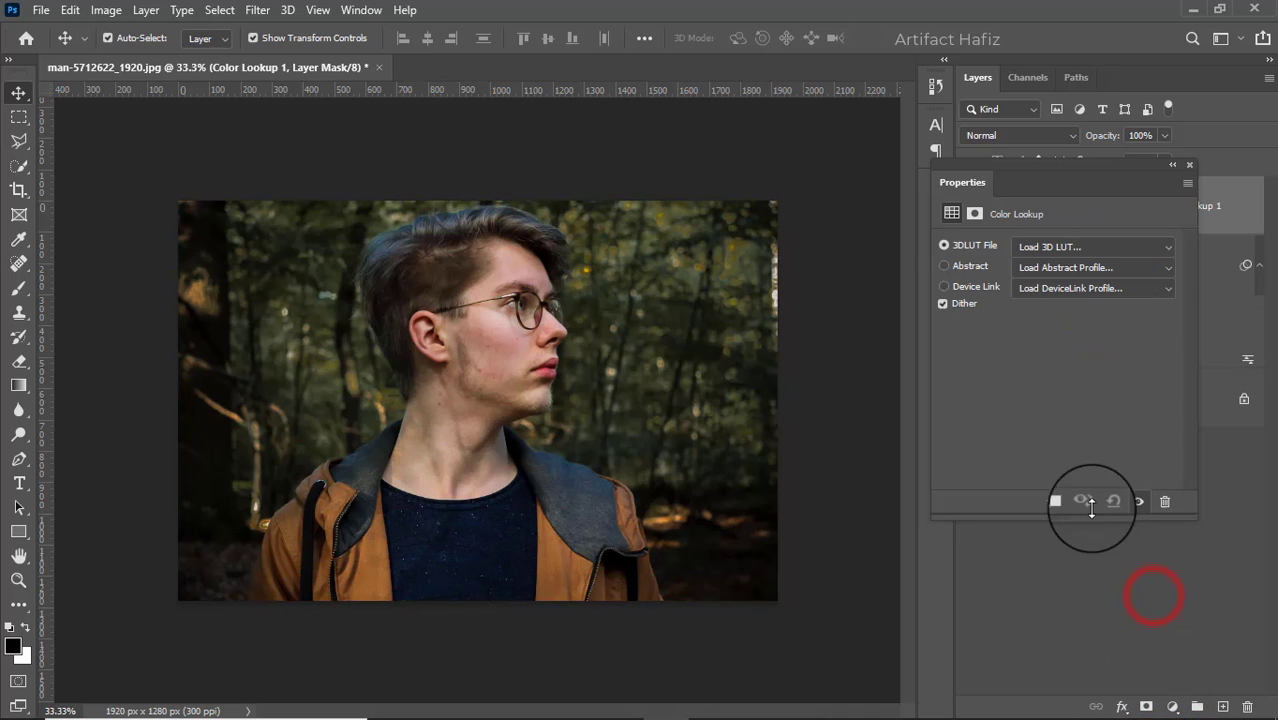
{"action": "left_click", "coordinate": [1045, 248]}
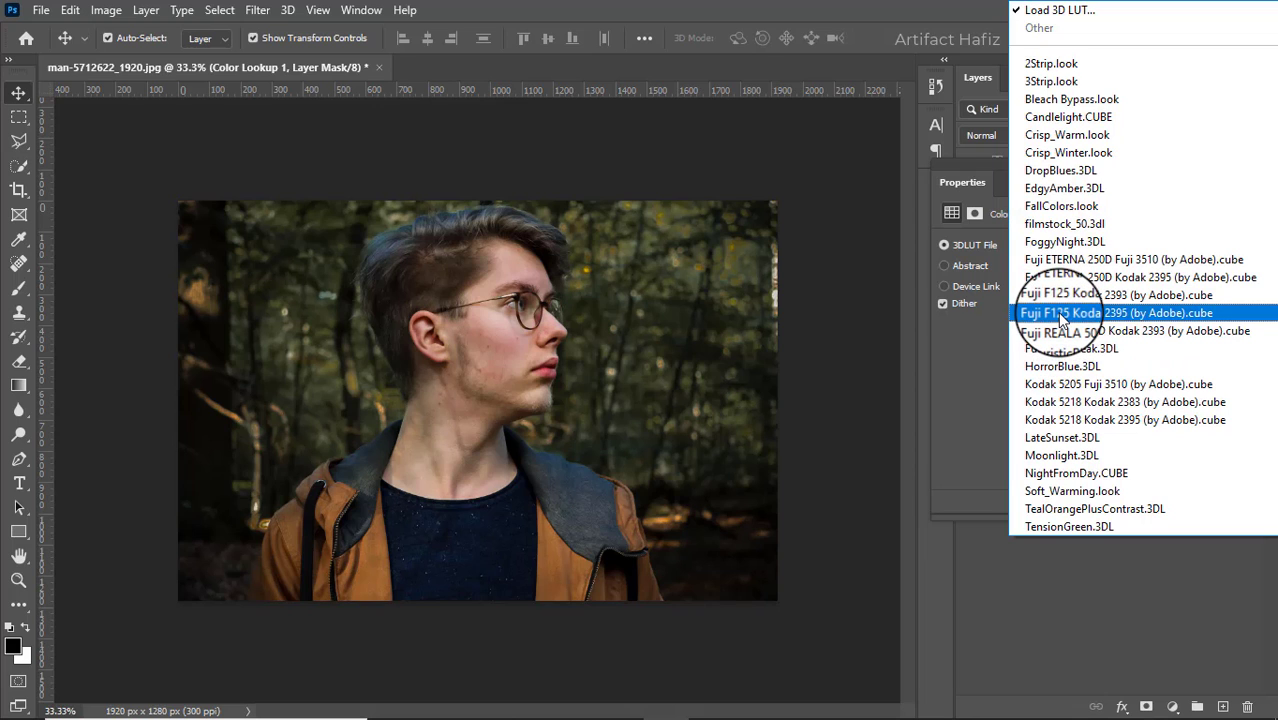
{"action": "left_click", "coordinate": [1058, 313]}
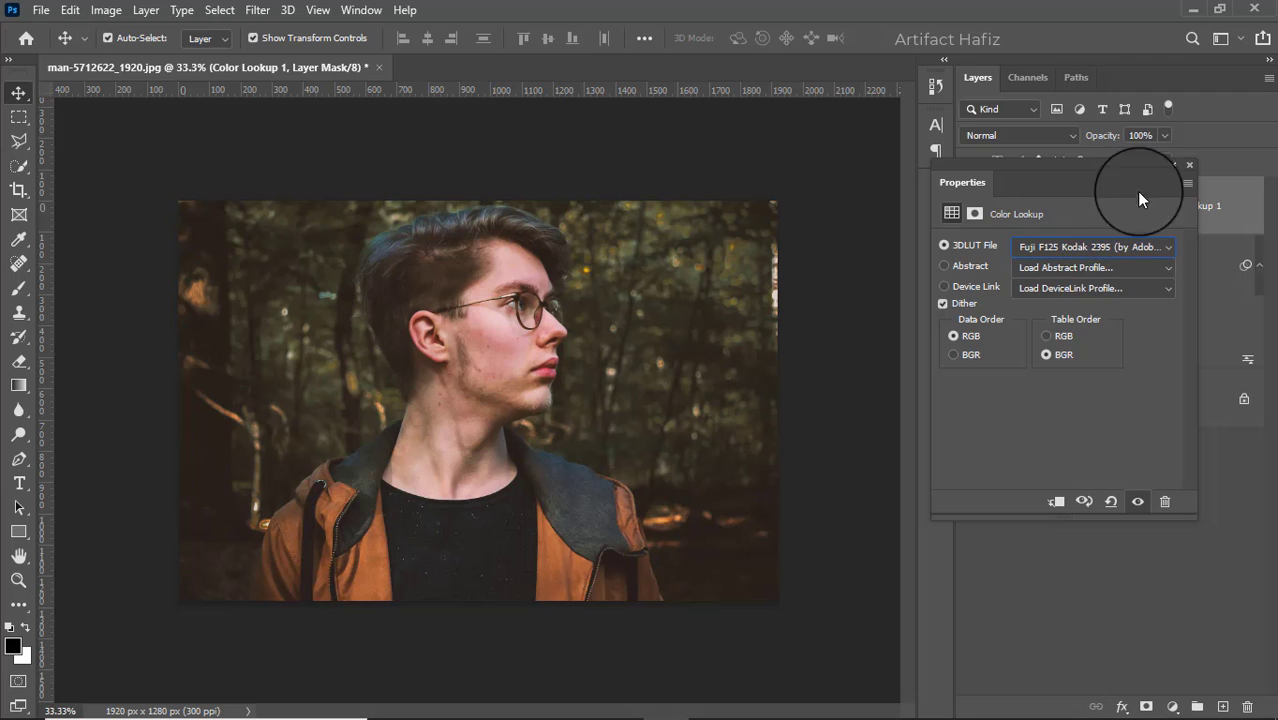
{"action": "left_click", "coordinate": [1191, 162]}
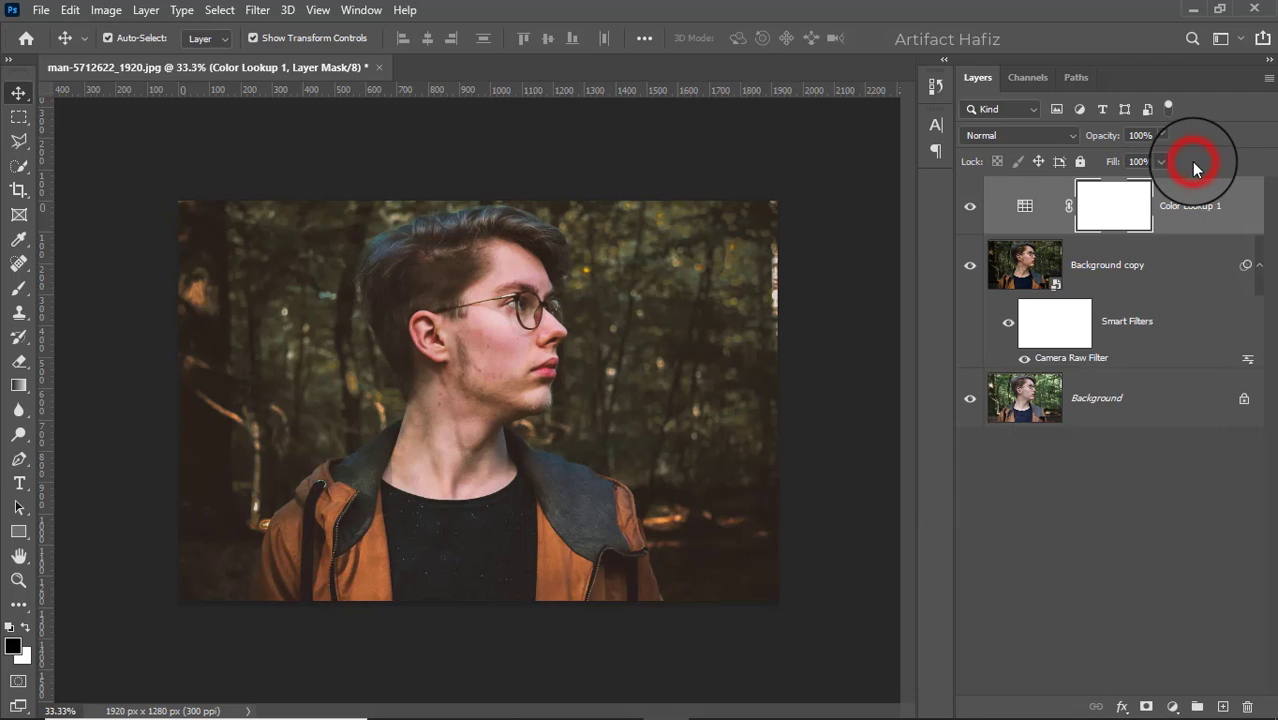
Reduce the opacity of the Color Lookup 1 layer to 72%
{"action": "left_click", "coordinate": [1186, 210]}
{"action": "left_click", "coordinate": [1164, 135]}
{"action": "left_click_drag", "start_coordinate": [1166, 158], "coordinate": [1135, 178]}
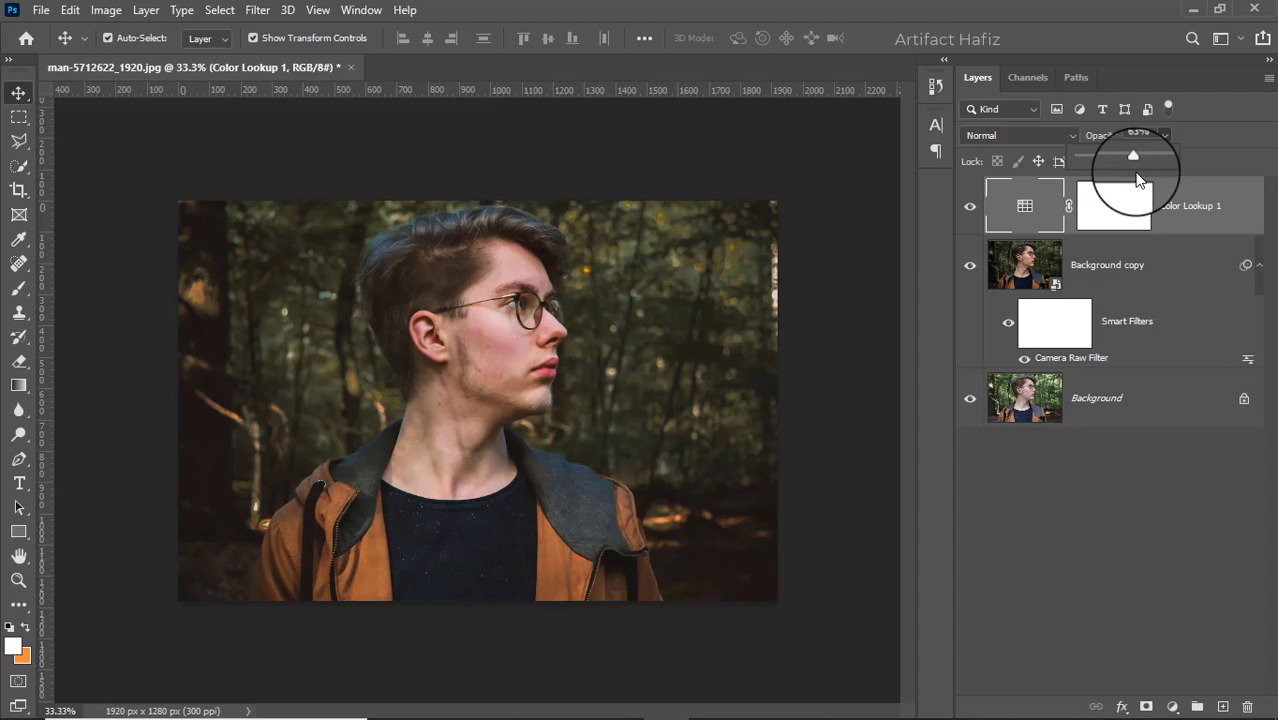
{"action": "left_click_drag", "start_coordinate": [1141, 178], "coordinate": [1141, 200]}
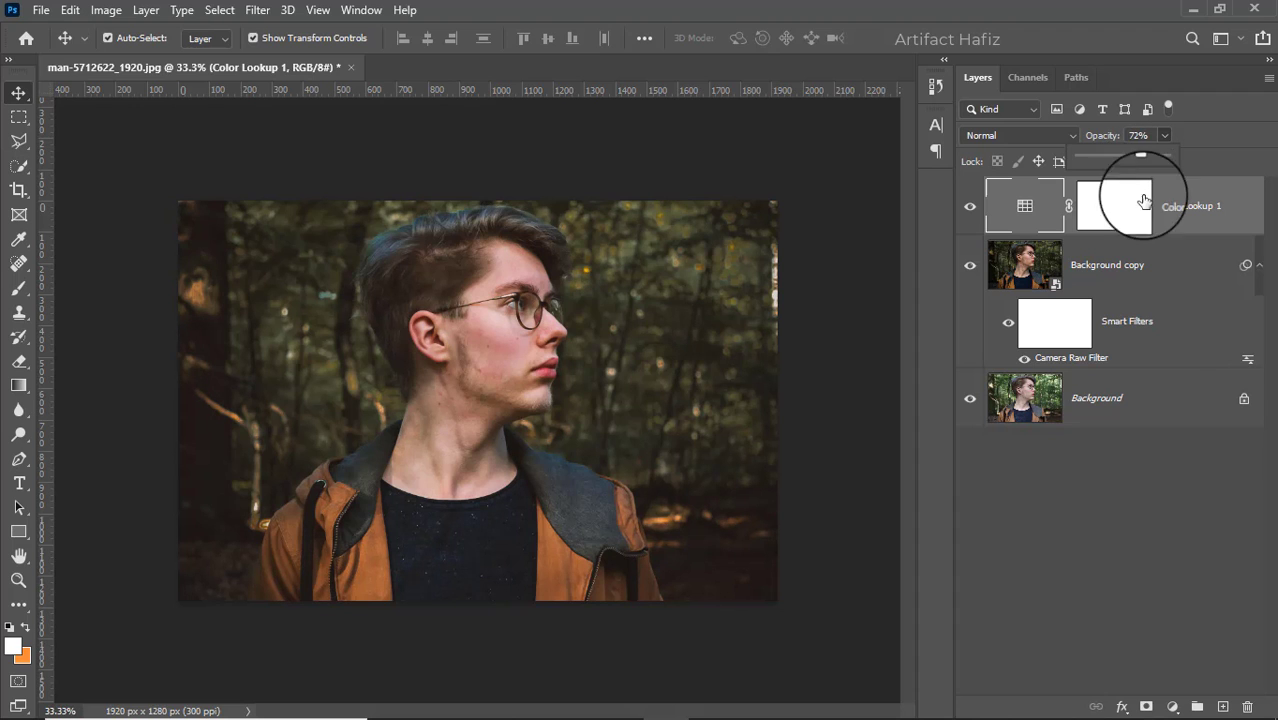
Add a second Color Lookup adjustment layer using the Soft_Warming.look 3D LUT and preview the image with and without it
{"action": "left_click", "coordinate": [1171, 706]}
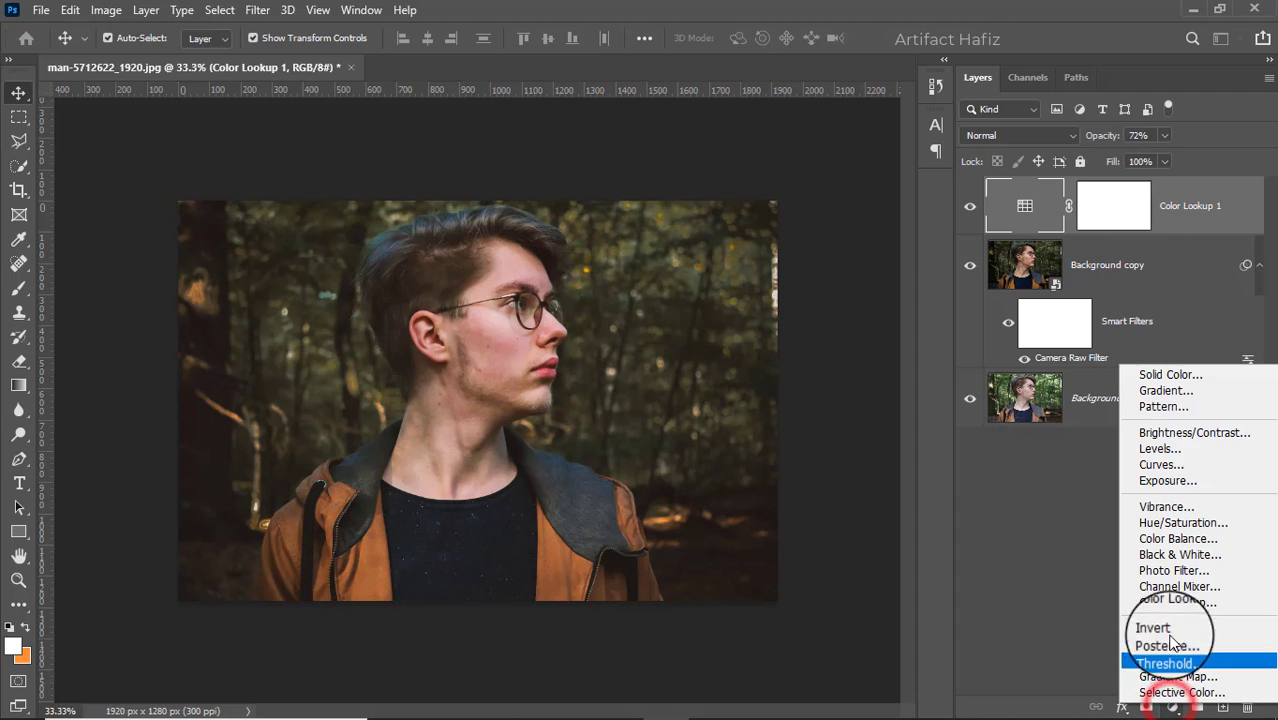
{"action": "left_click", "coordinate": [1168, 606]}
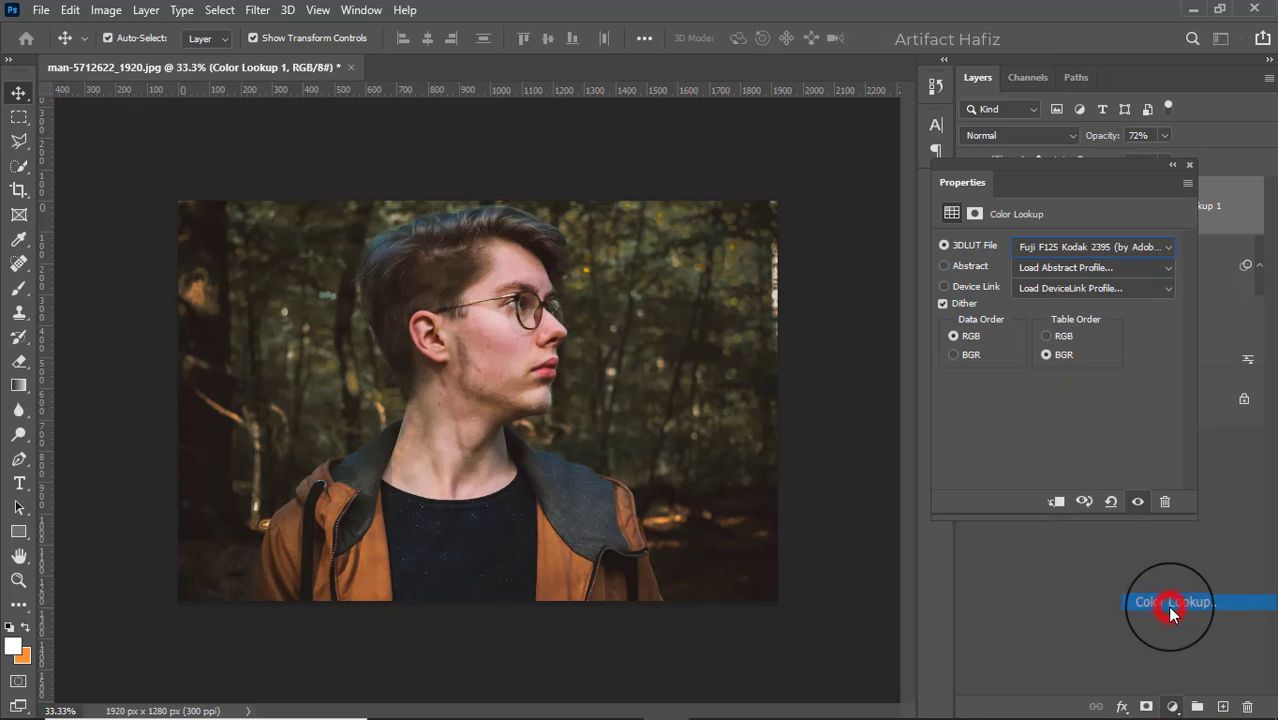
{"action": "left_click", "coordinate": [1050, 245]}
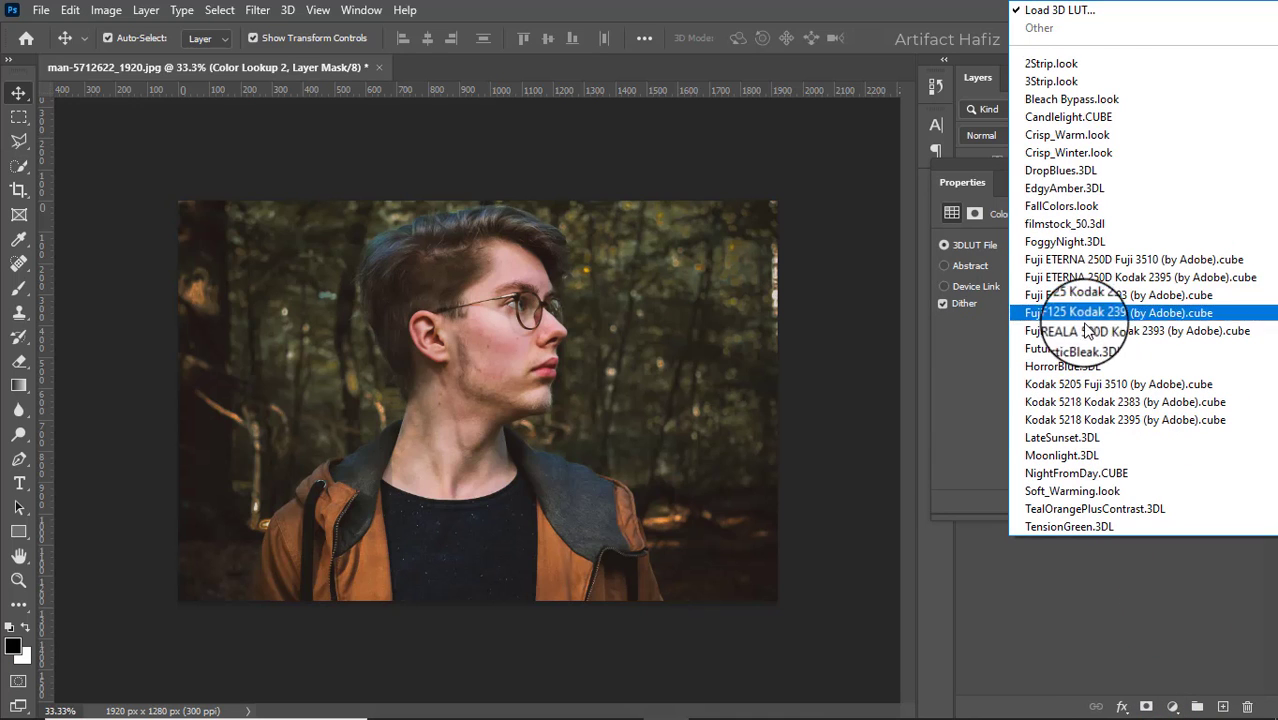
{"action": "left_click", "coordinate": [1110, 490]}
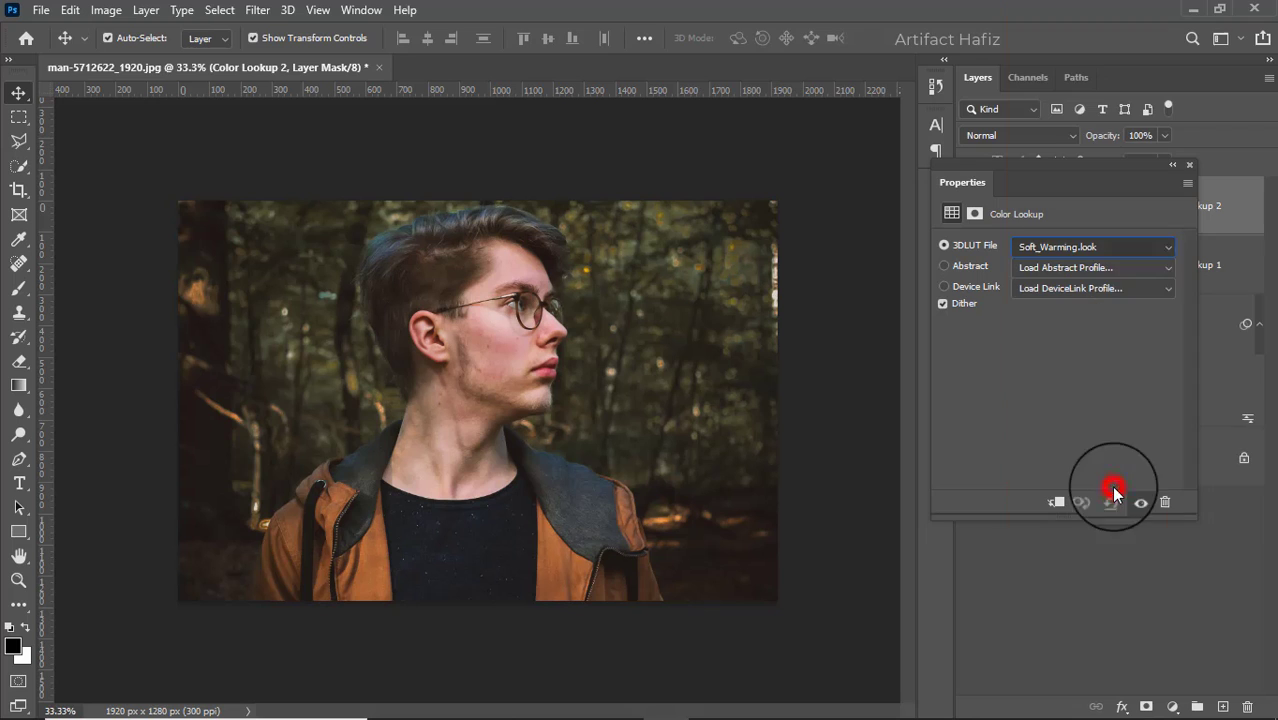
{"action": "left_click", "coordinate": [1189, 166]}
{"action": "left_click", "coordinate": [976, 208]}
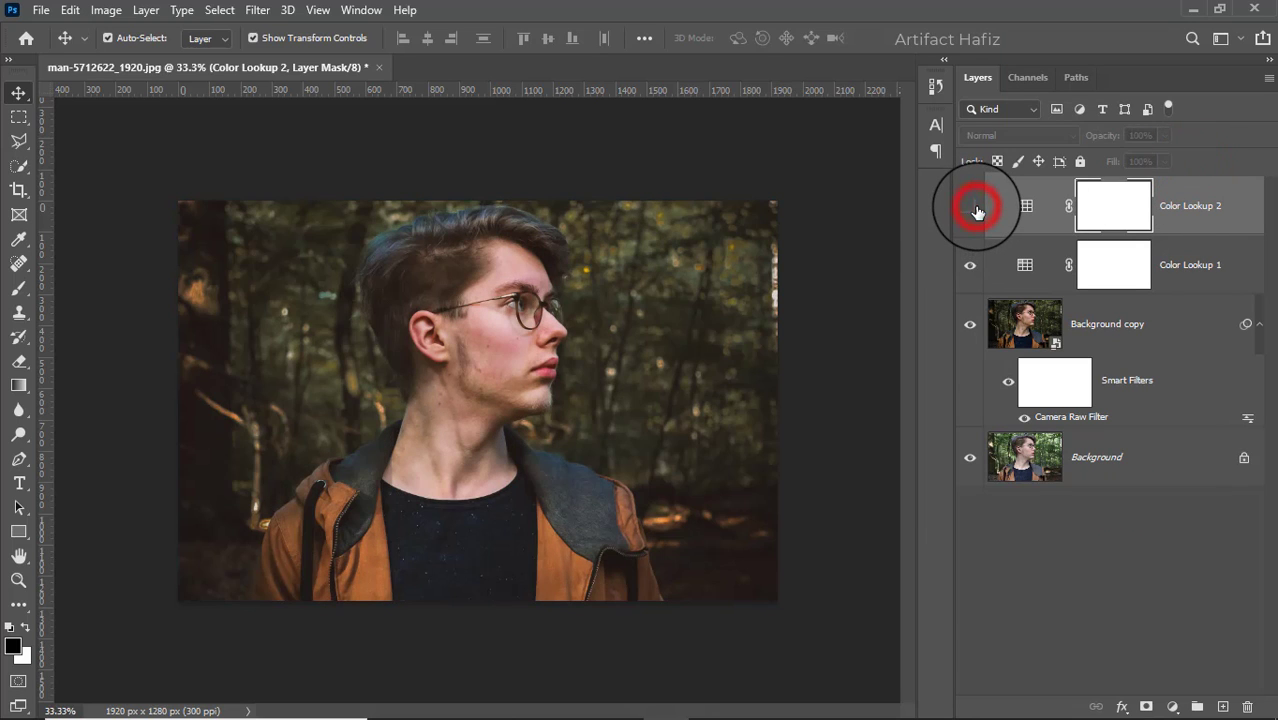
{"action": "left_click", "coordinate": [975, 208]}
Set the Color Lookup 2 layer's blend mode to Luminosity and its opacity to 5%
{"action": "left_click", "coordinate": [999, 135]}
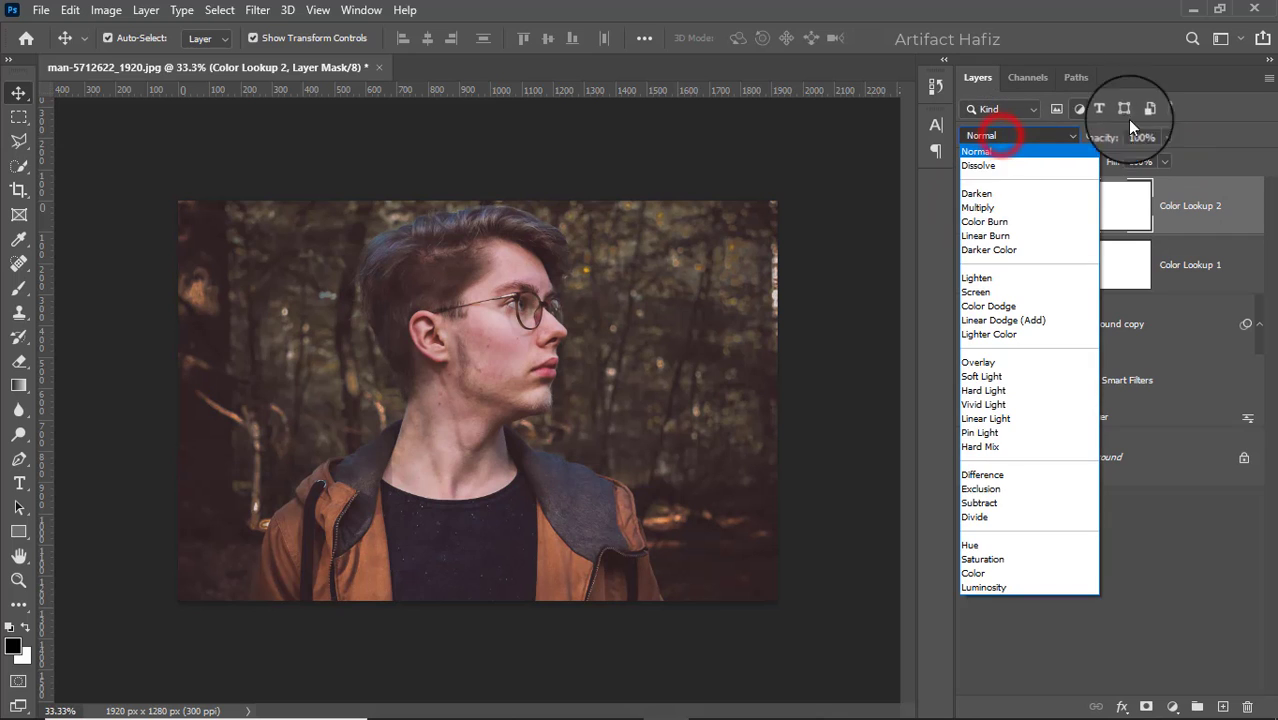
{"action": "left_click", "coordinate": [981, 588]}
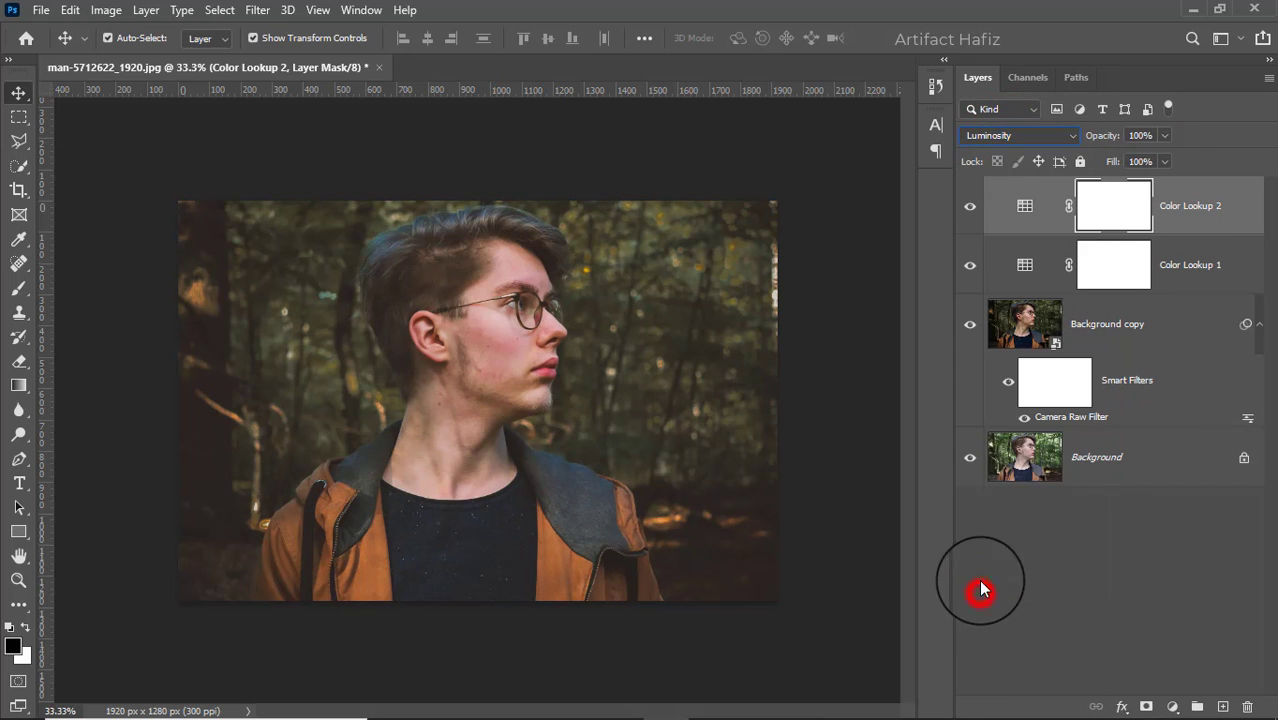
{"action": "left_click", "coordinate": [1180, 208]}
{"action": "left_click", "coordinate": [1165, 135]}
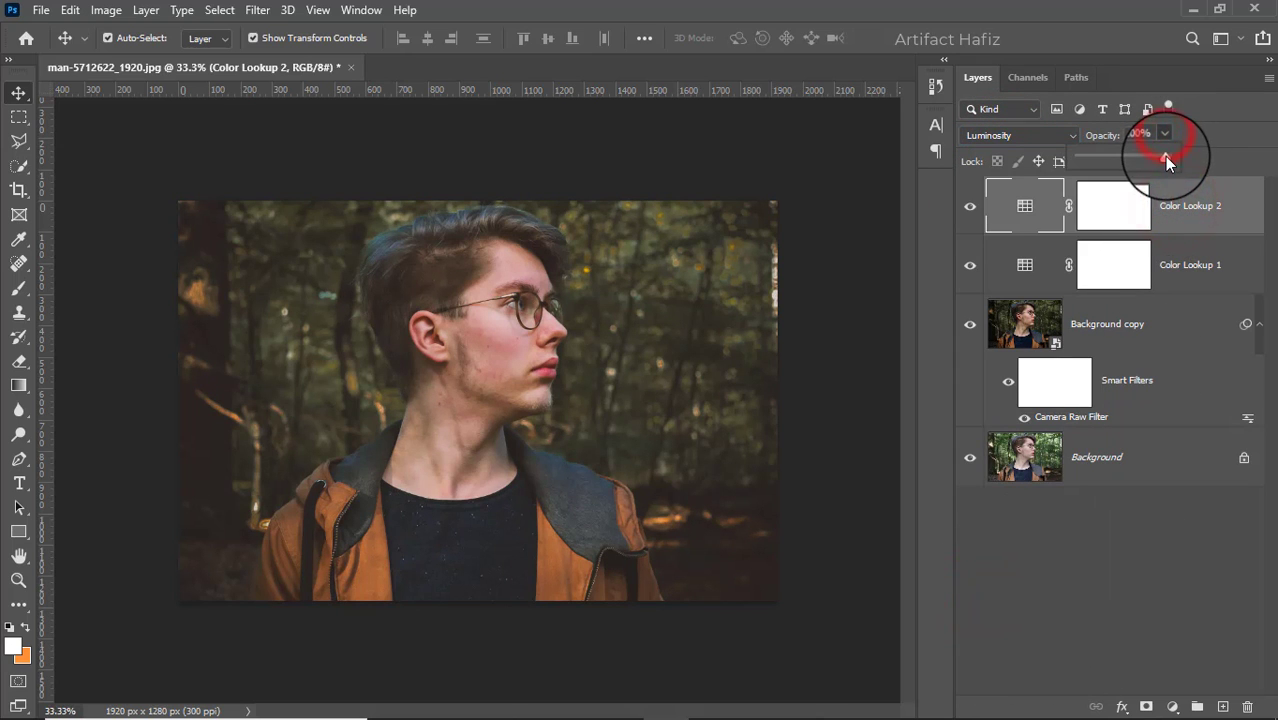
{"action": "left_click_drag", "start_coordinate": [1164, 156], "coordinate": [1081, 159]}
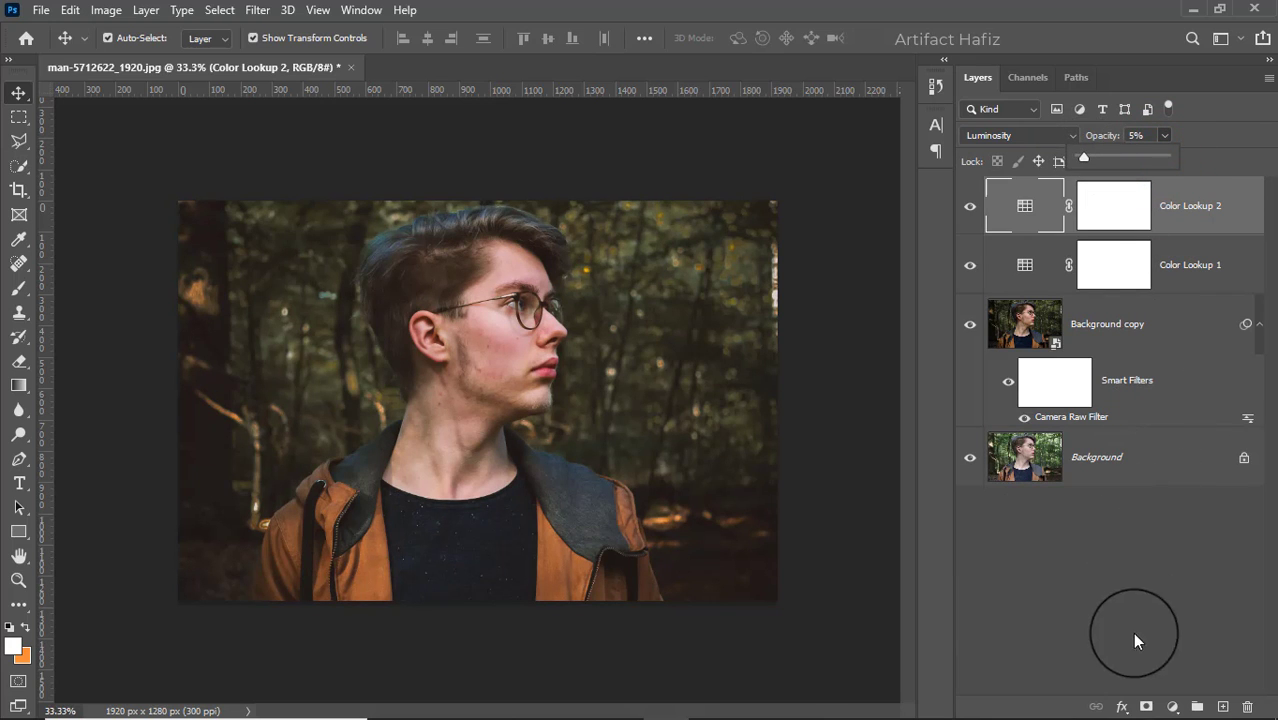
Add a Curves adjustment layer with a subtle RGB S-curve that slightly lowers the shadows and lifts the highlights
{"action": "left_click", "coordinate": [1172, 708]}
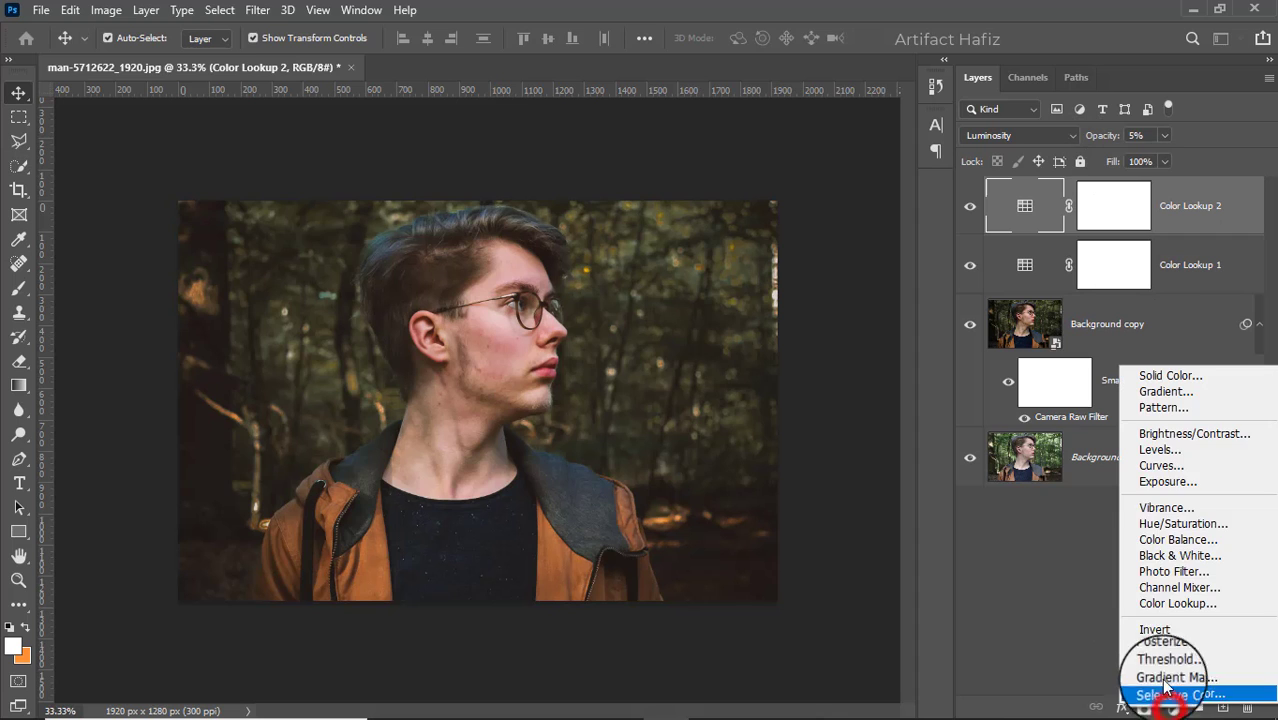
{"action": "left_click", "coordinate": [1160, 467]}
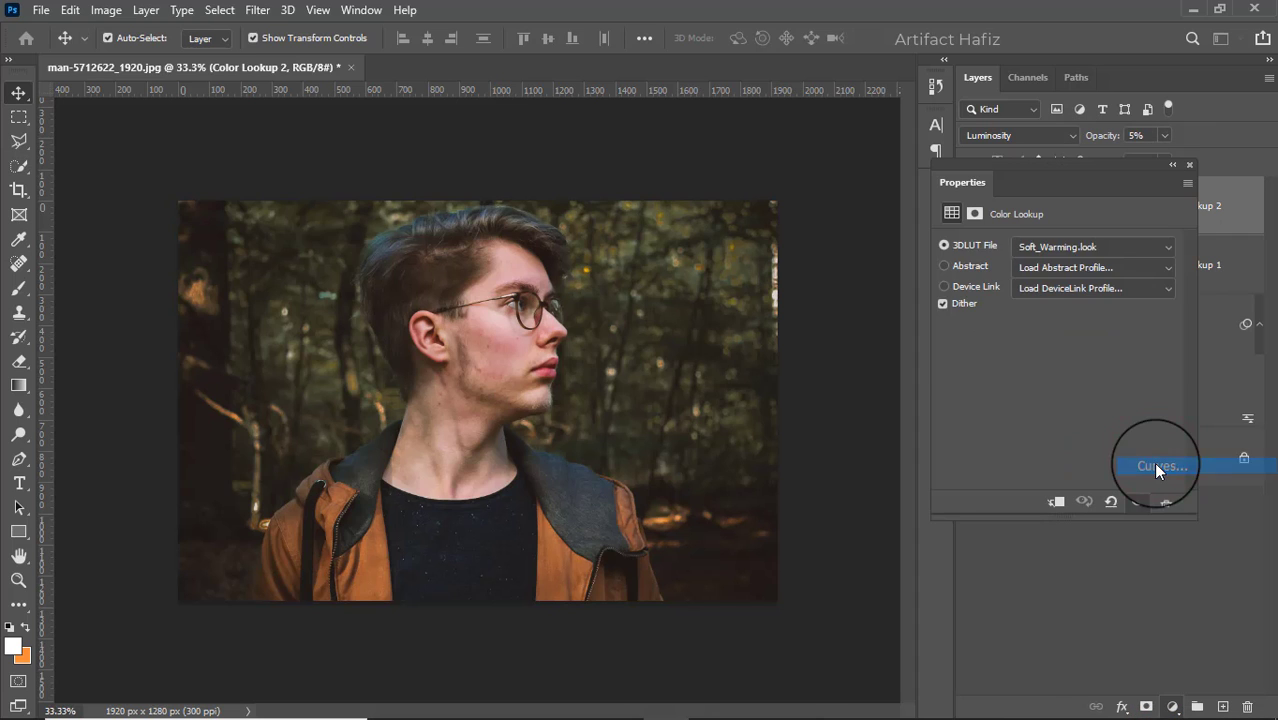
{"action": "left_click_drag", "start_coordinate": [1035, 427], "coordinate": [1032, 430]}
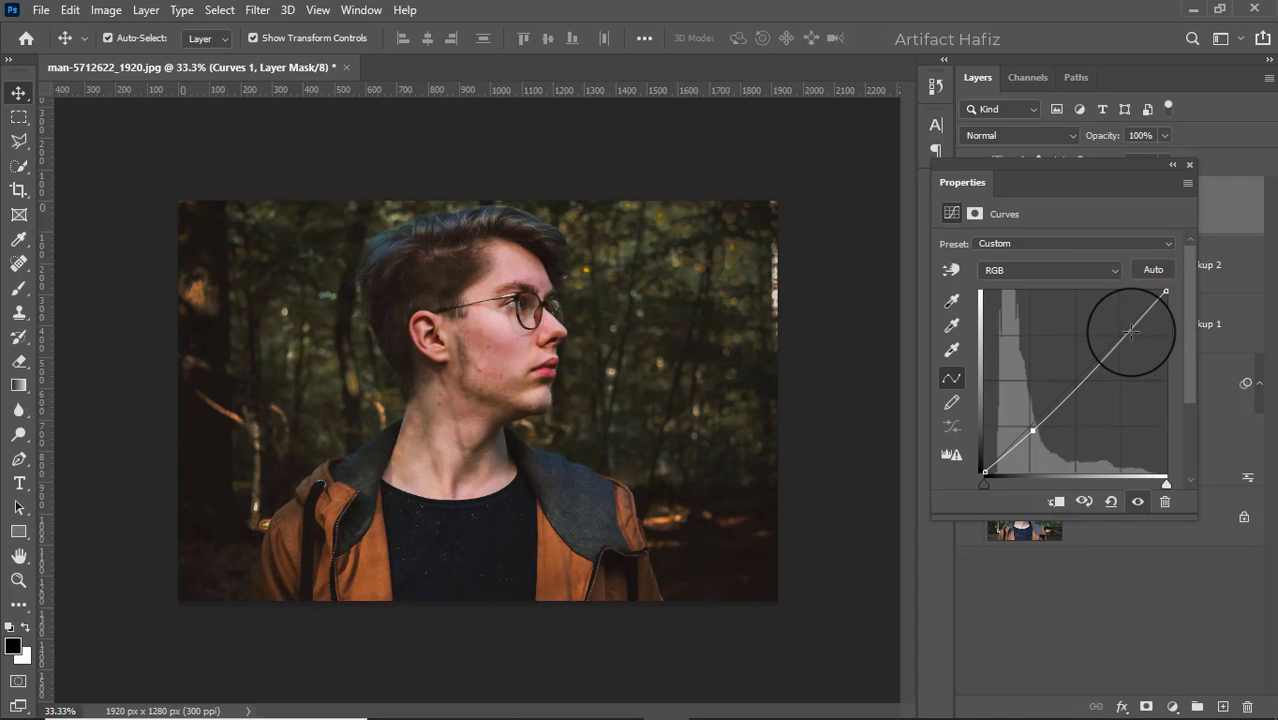
{"action": "left_click_drag", "start_coordinate": [1125, 334], "coordinate": [1126, 328]}
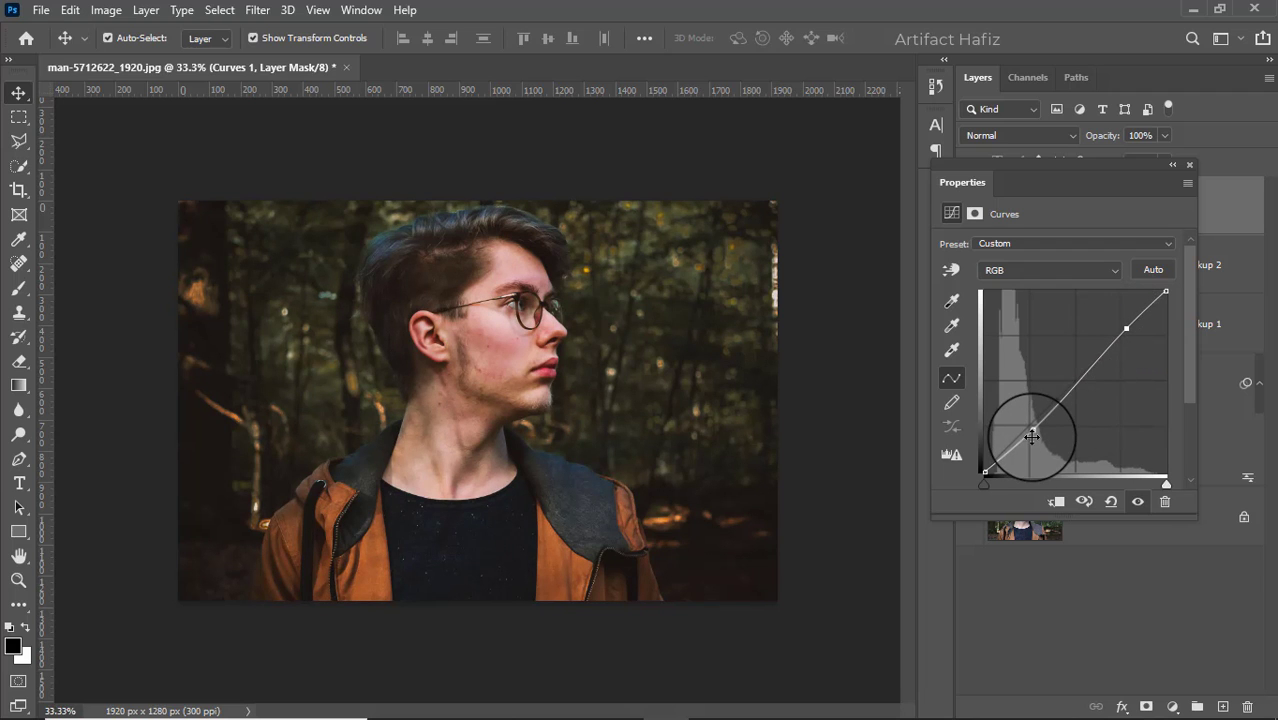
{"action": "left_click_drag", "start_coordinate": [1031, 435], "coordinate": [1030, 428]}
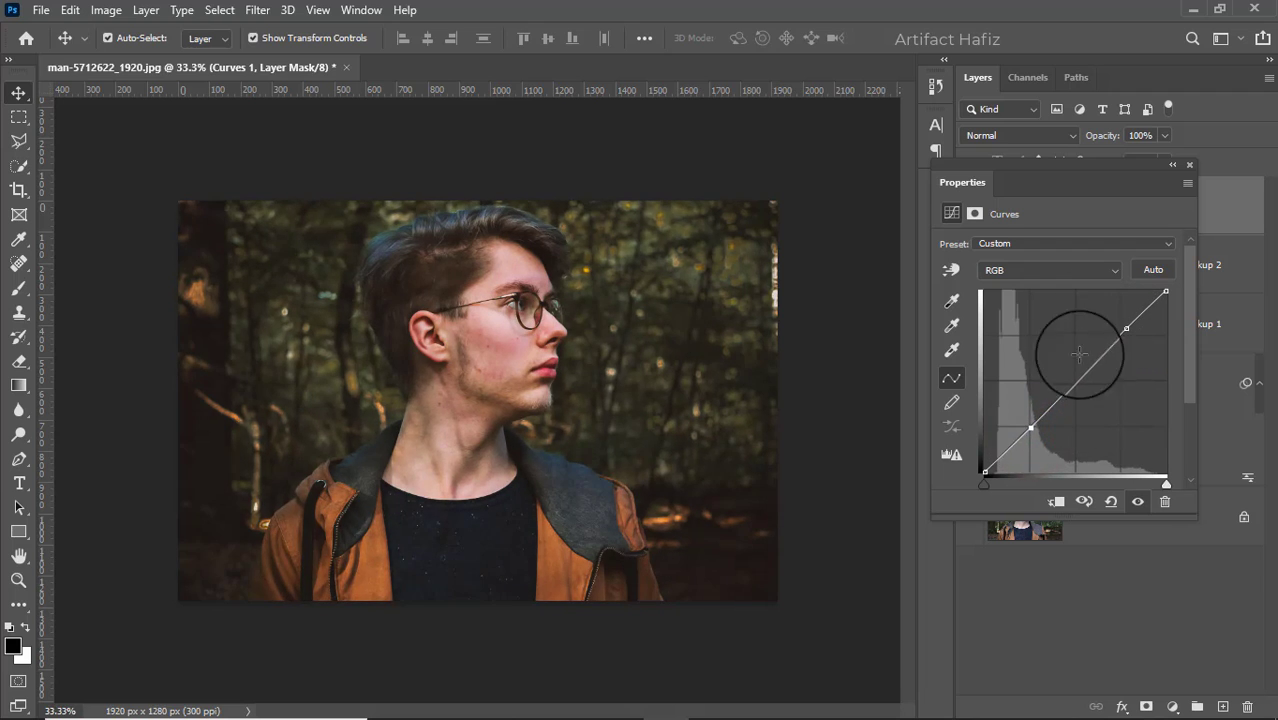
{"action": "left_click", "coordinate": [1188, 165]}
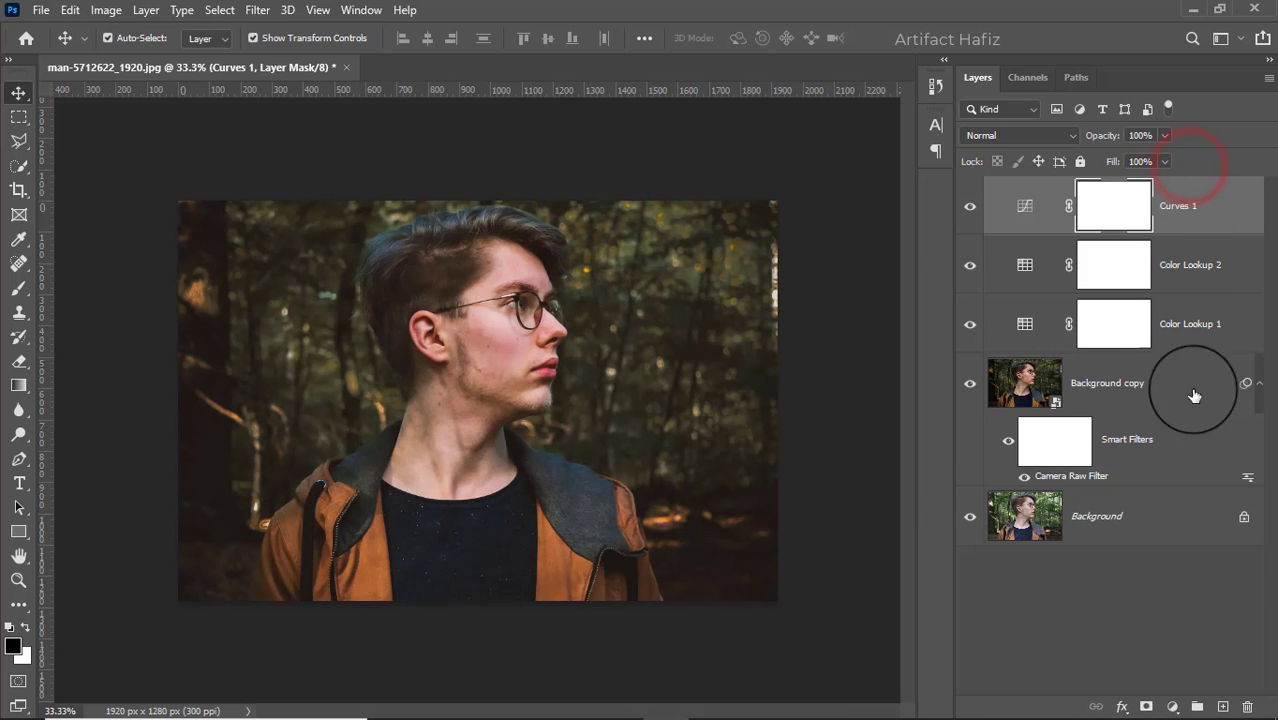
Add a Levels adjustment layer with the black input level at 4 and the white input level at 238
{"action": "left_click", "coordinate": [1172, 707]}
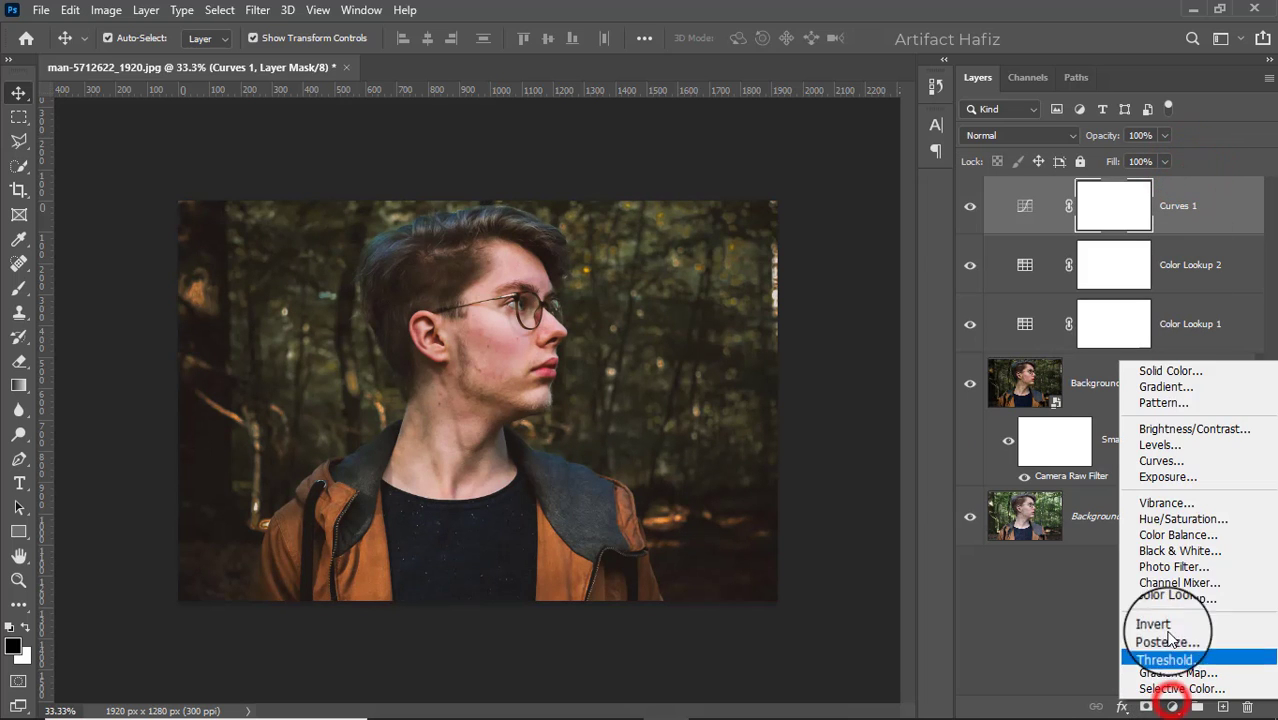
{"action": "left_click", "coordinate": [1159, 445]}
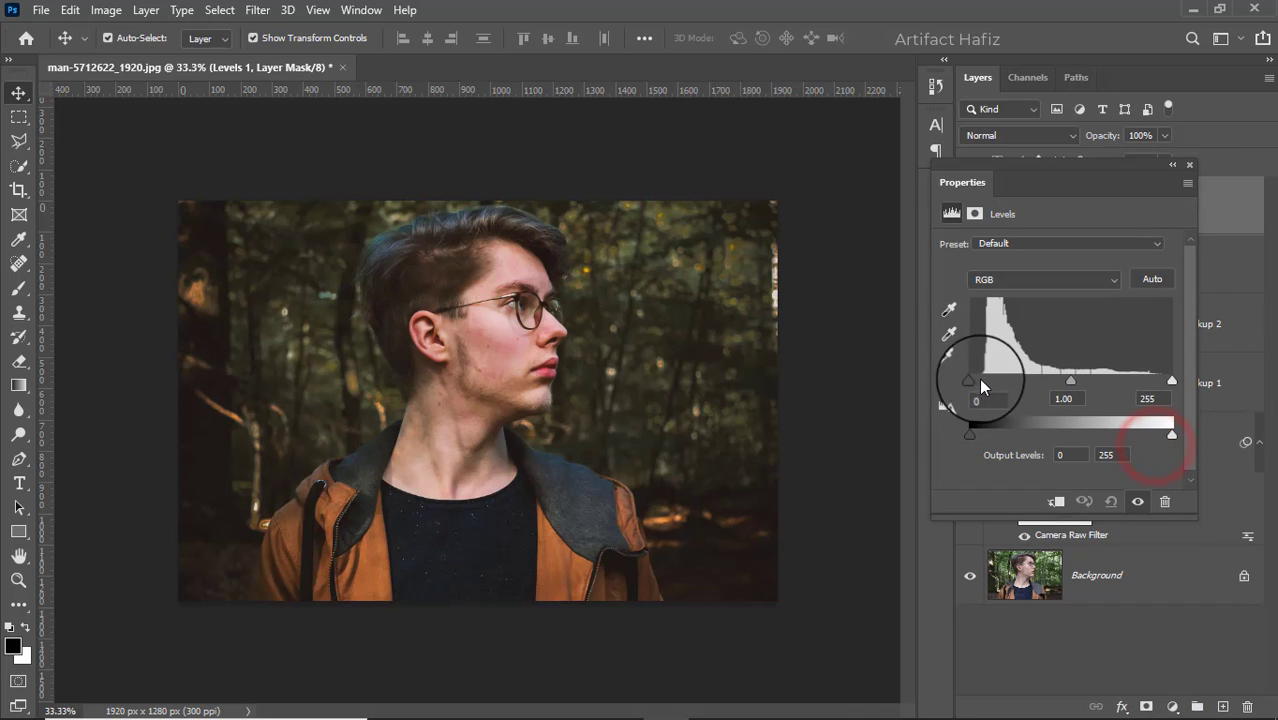
{"action": "left_click_drag", "start_coordinate": [970, 377], "coordinate": [971, 379]}
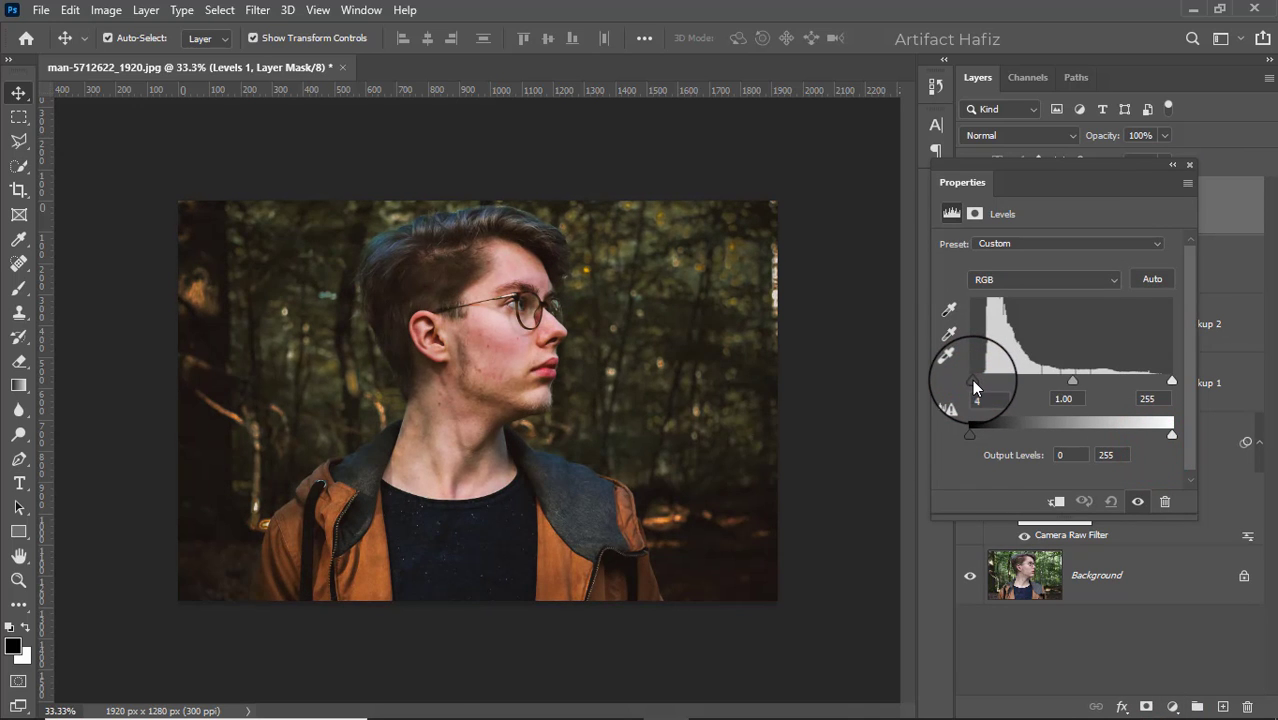
{"action": "left_click_drag", "start_coordinate": [1171, 381], "coordinate": [1159, 380]}
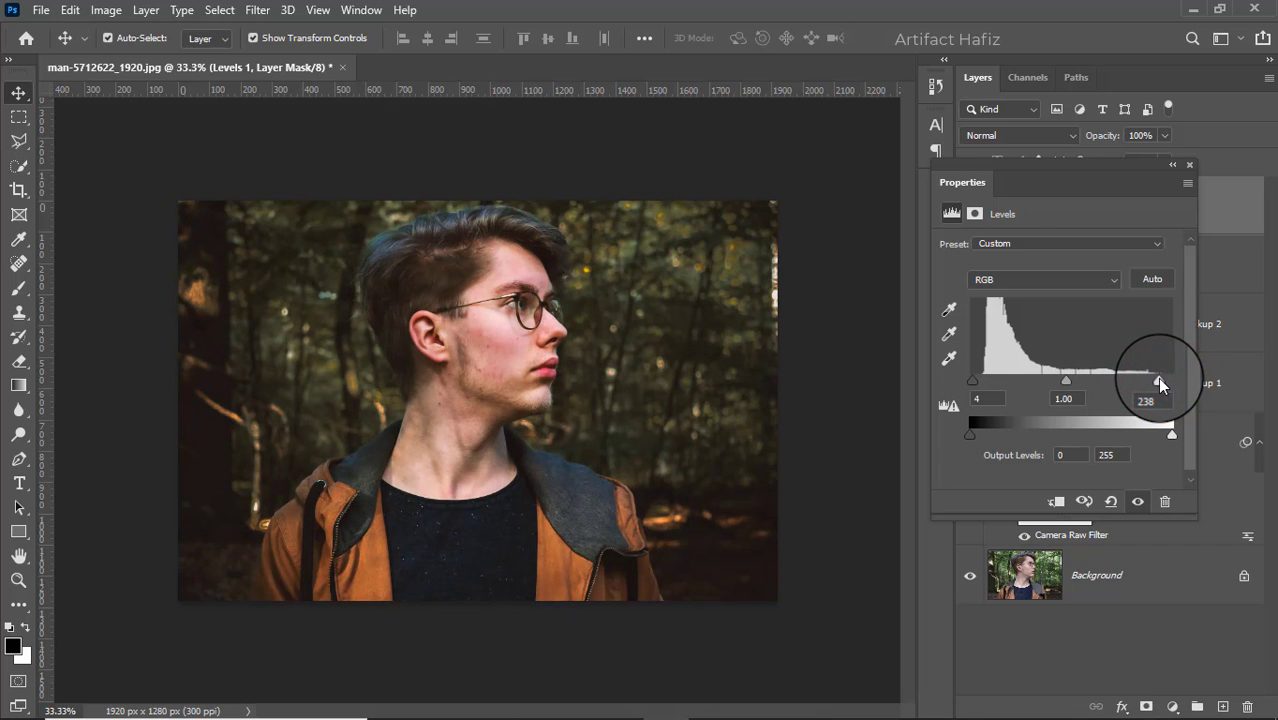
{"action": "left_click", "coordinate": [1192, 166]}
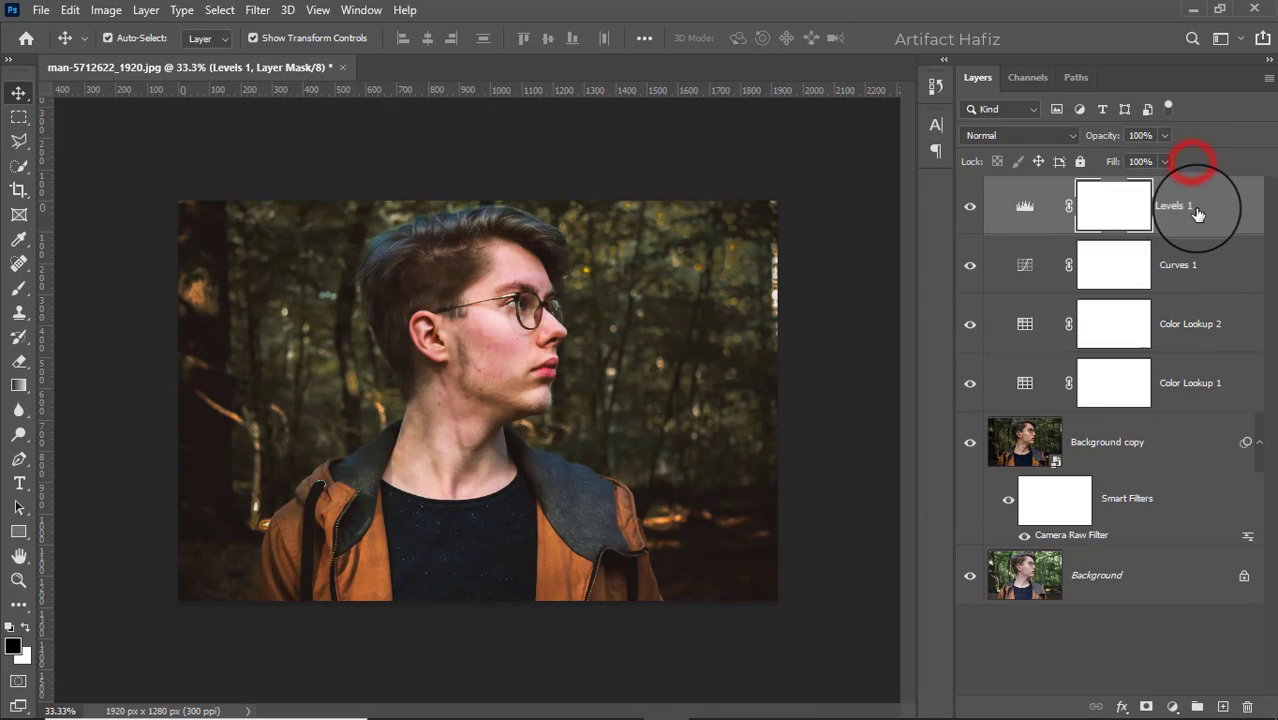
Stamp all visible layers into a new layer above Levels 1 and convert it for Smart Filters
{"action": "left_click", "coordinate": [1196, 202]}
{"action": "key", "text": "ctrl+alt+shift+e"}
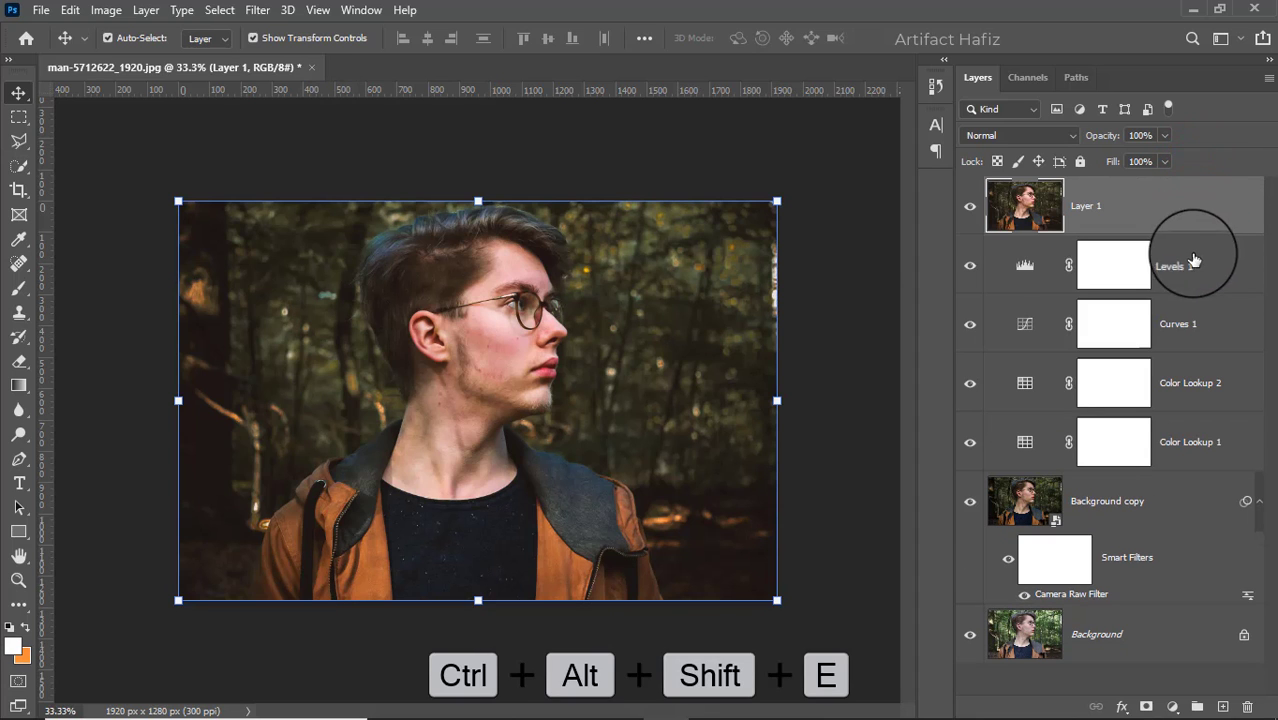
{"action": "left_click", "coordinate": [259, 10]}
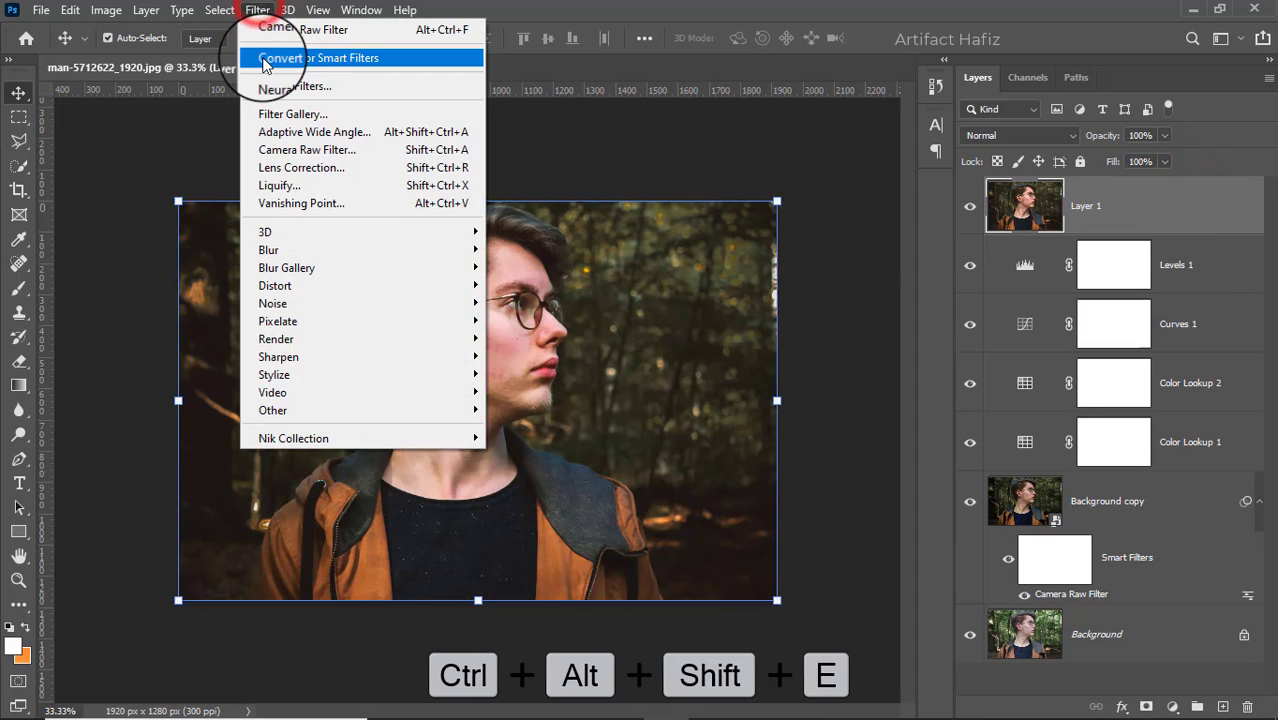
{"action": "left_click", "coordinate": [266, 57]}
Open the merged layer in Nik Collection's Color Efex Pro 4 and choose the Cross Processing filter
{"action": "left_click", "coordinate": [258, 10]}
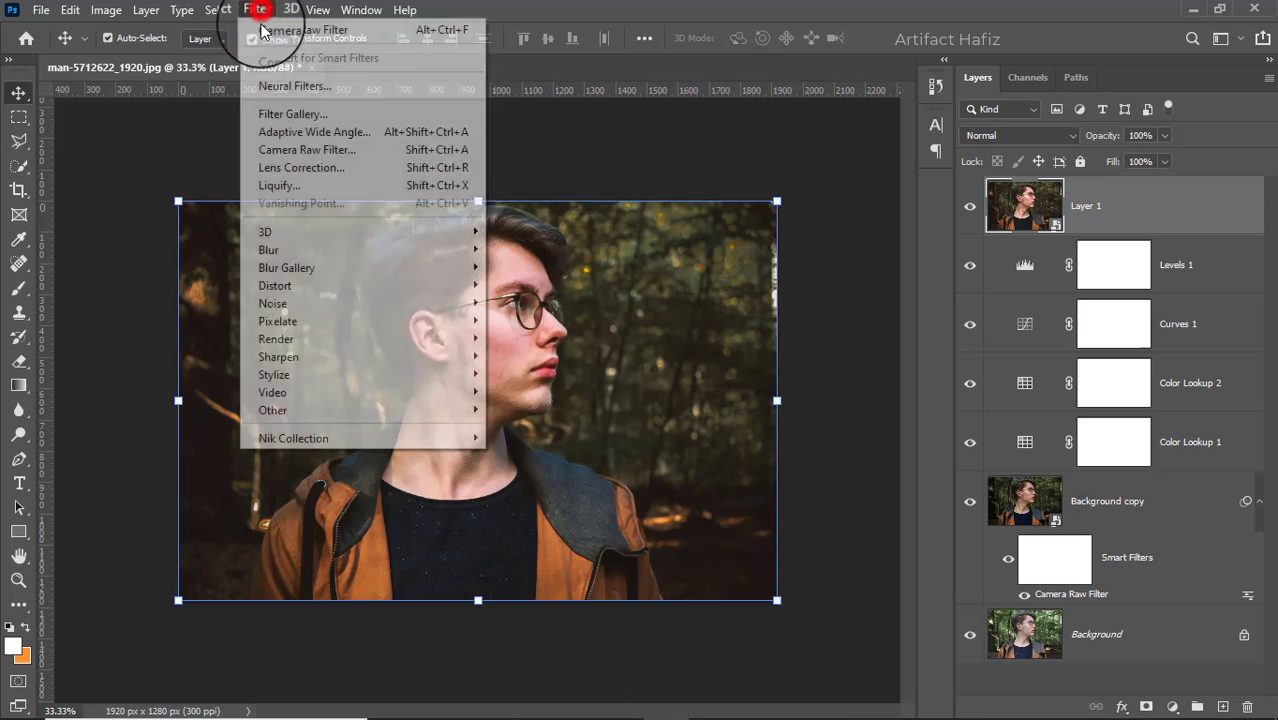
{"action": "mouse_move", "coordinate": [341, 440]}
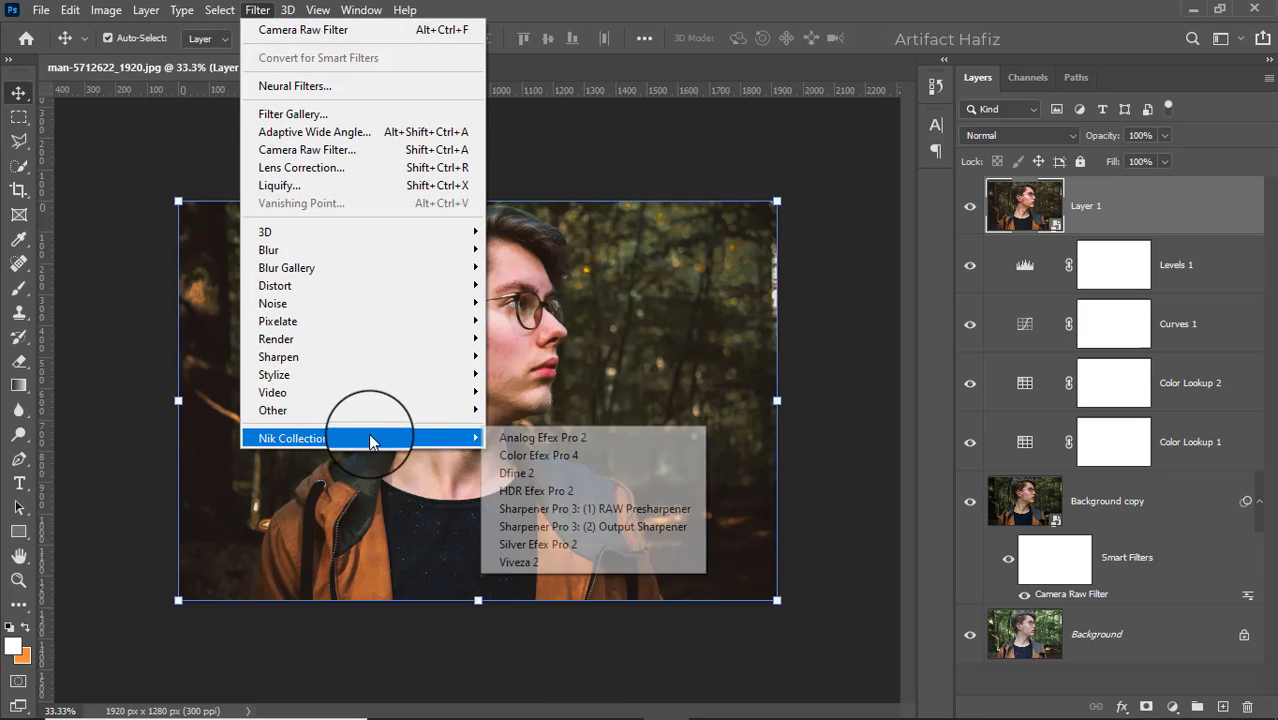
{"action": "left_click", "coordinate": [512, 452]}
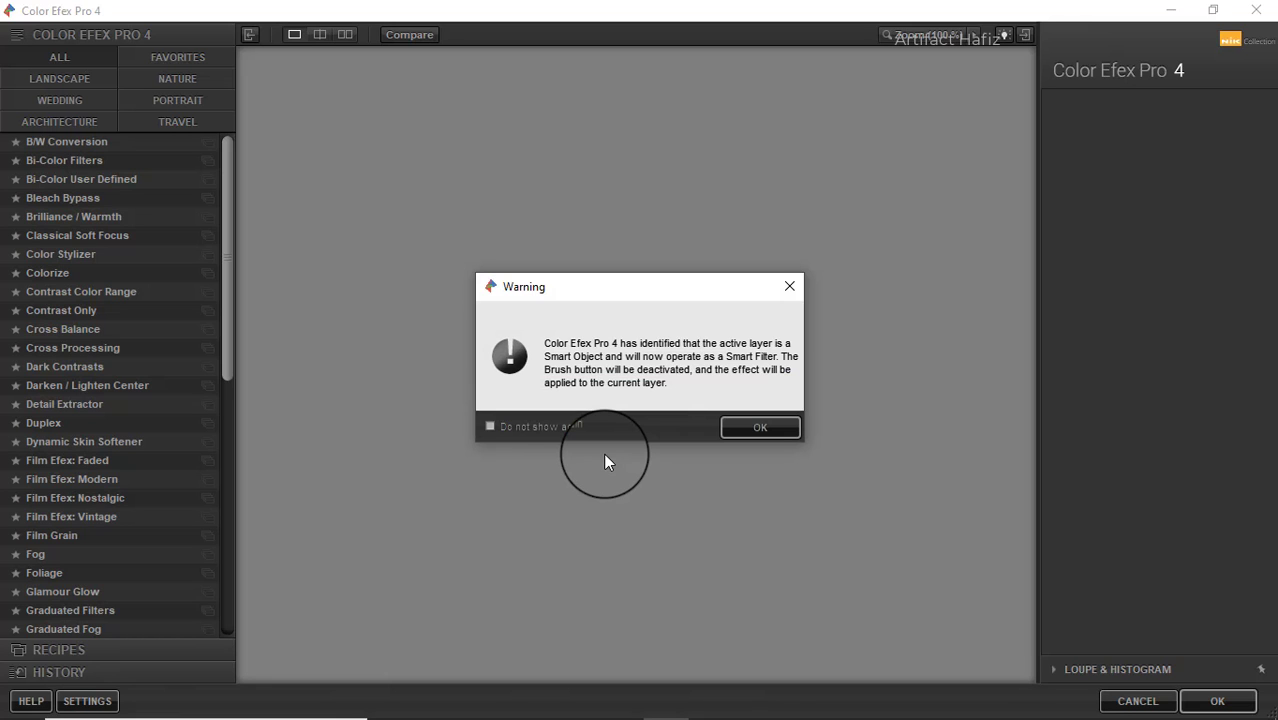
{"action": "left_click", "coordinate": [732, 428]}
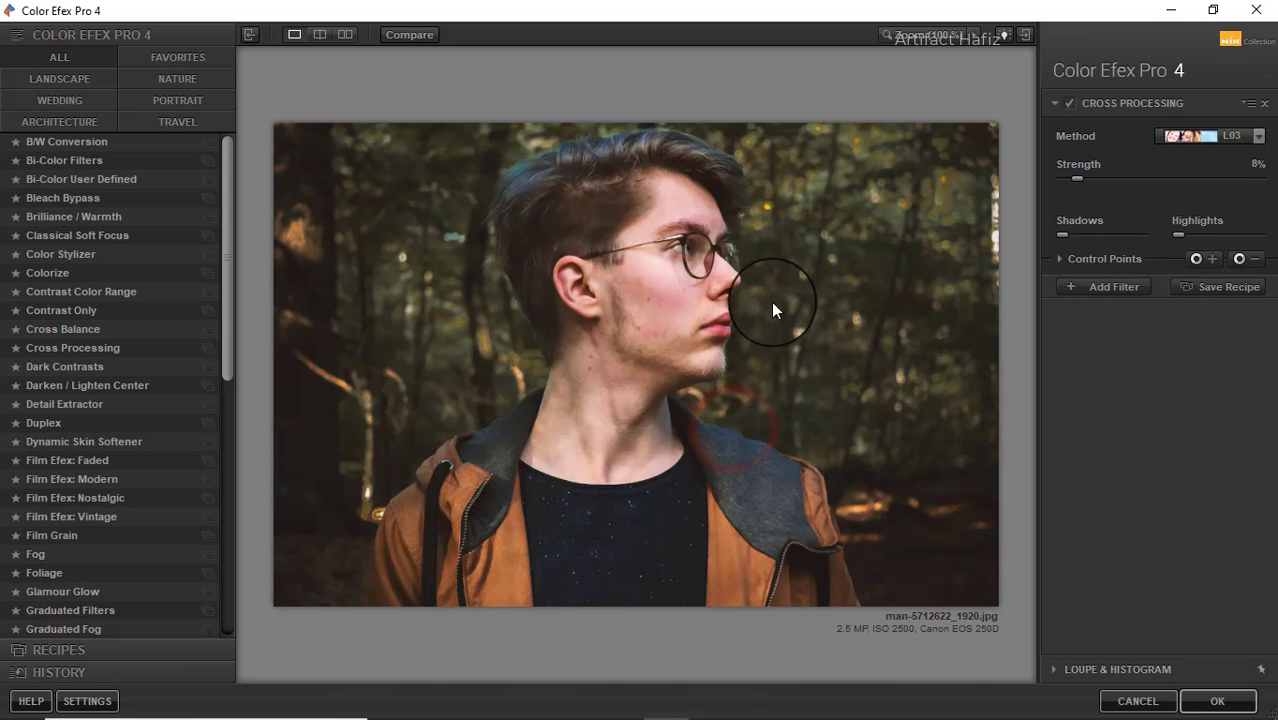
{"action": "left_click", "coordinate": [63, 348]}
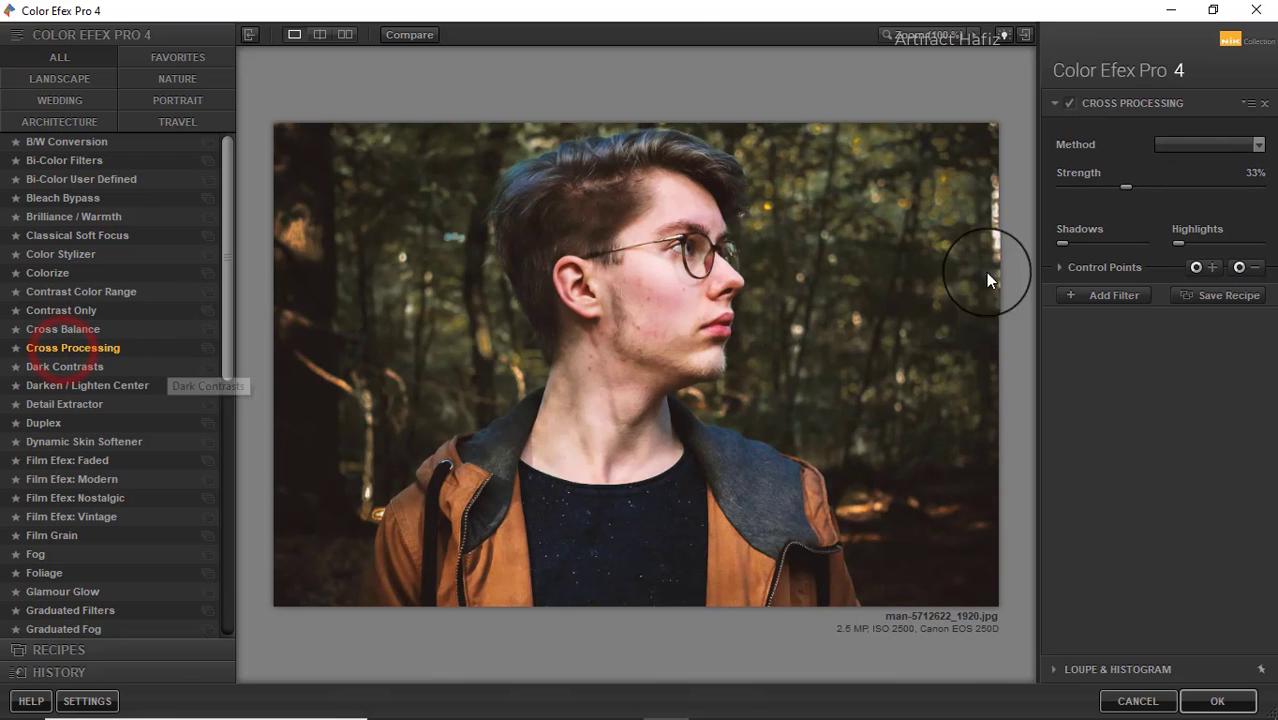
Set Cross Processing to method C04 at 10% strength, preview the effect on and off, and apply the filter
{"action": "left_click", "coordinate": [1160, 142]}
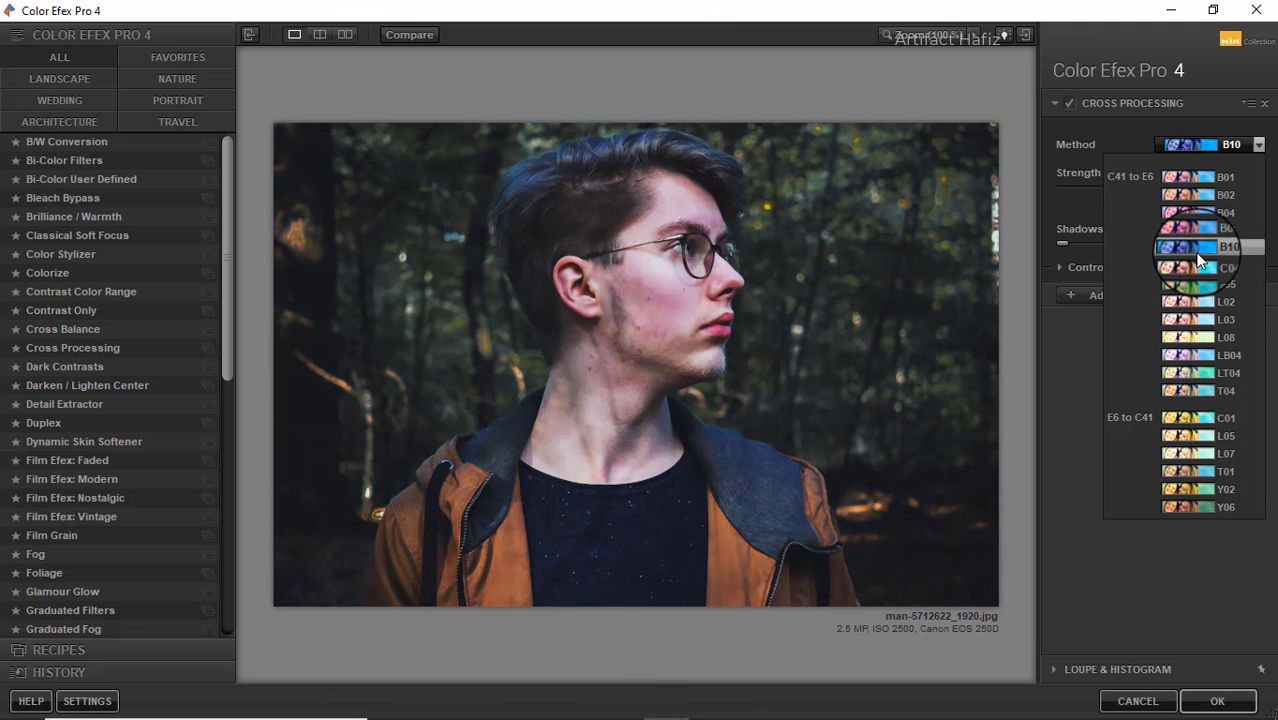
{"action": "left_click", "coordinate": [1199, 268]}
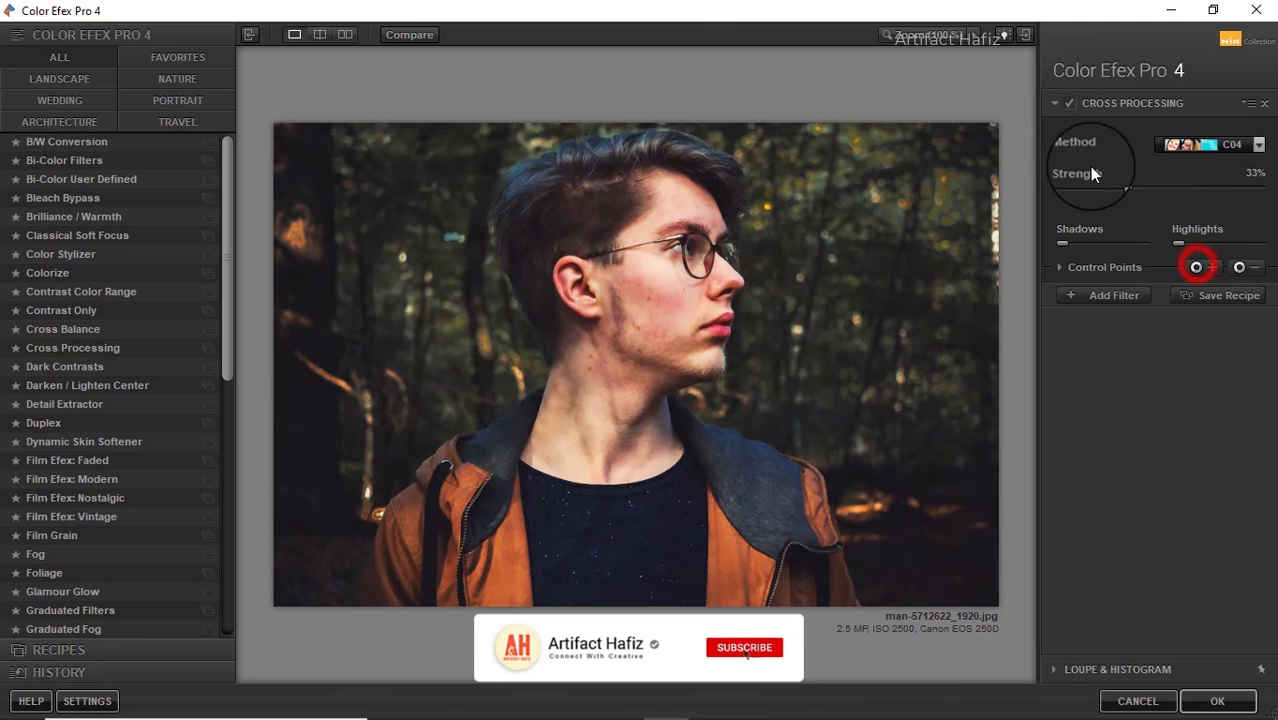
{"action": "left_click", "coordinate": [1063, 104]}
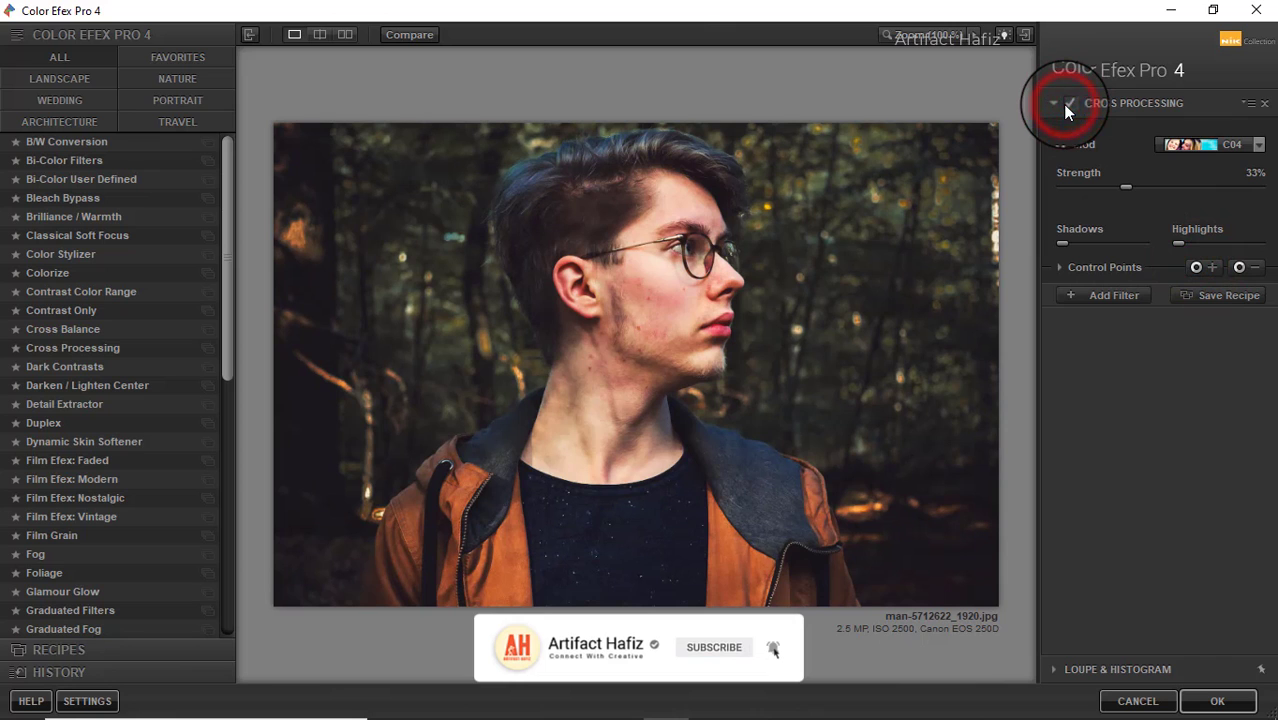
{"action": "left_click", "coordinate": [1063, 104]}
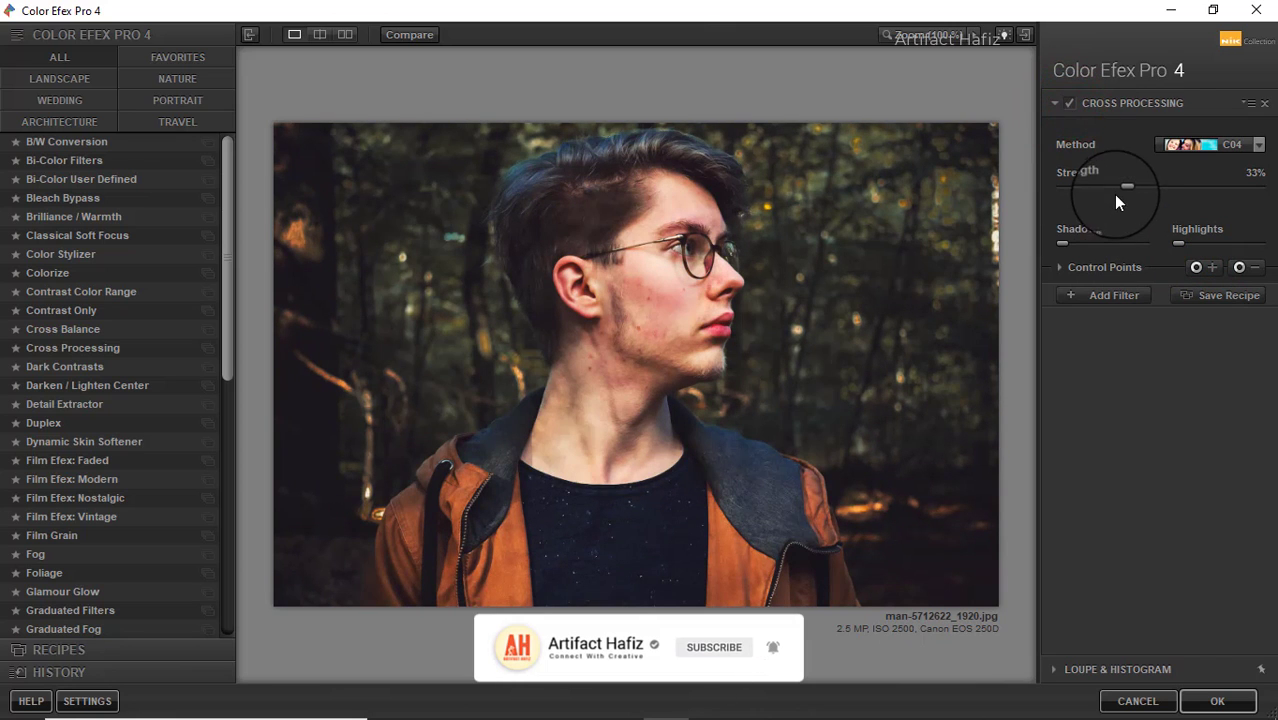
{"action": "left_click_drag", "start_coordinate": [1126, 187], "coordinate": [1077, 186]}
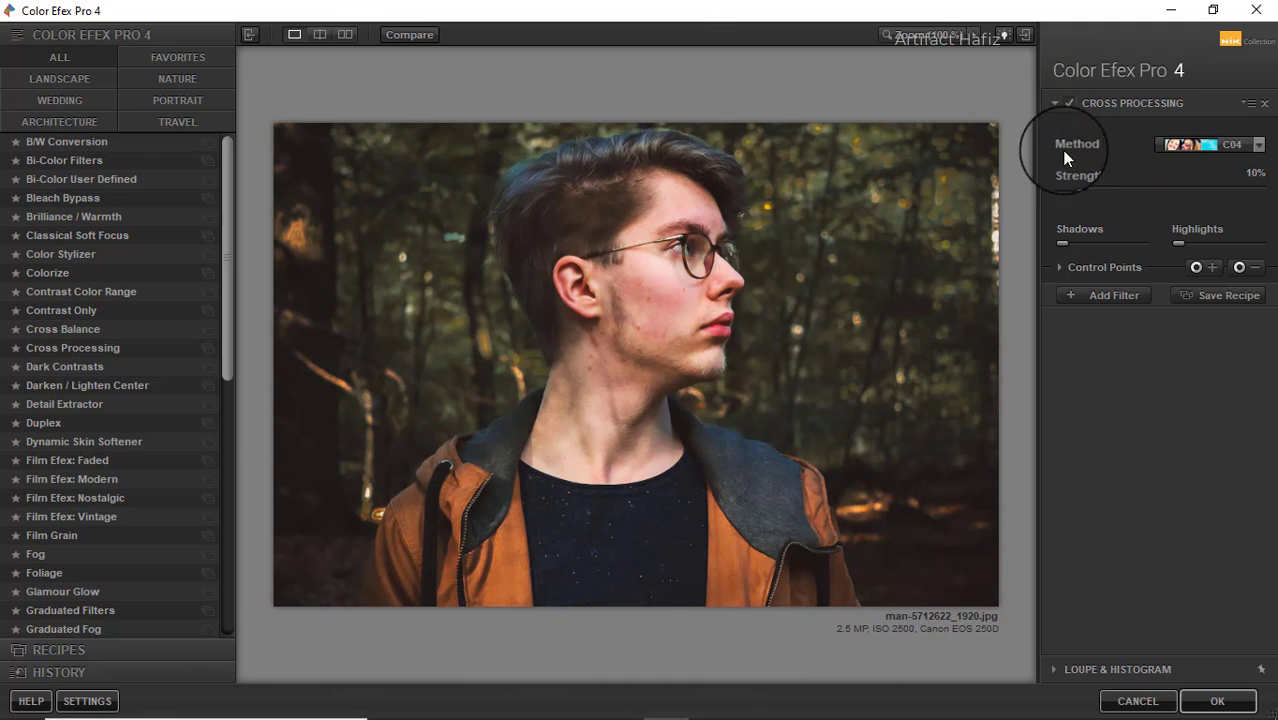
{"action": "left_click", "coordinate": [1065, 104]}
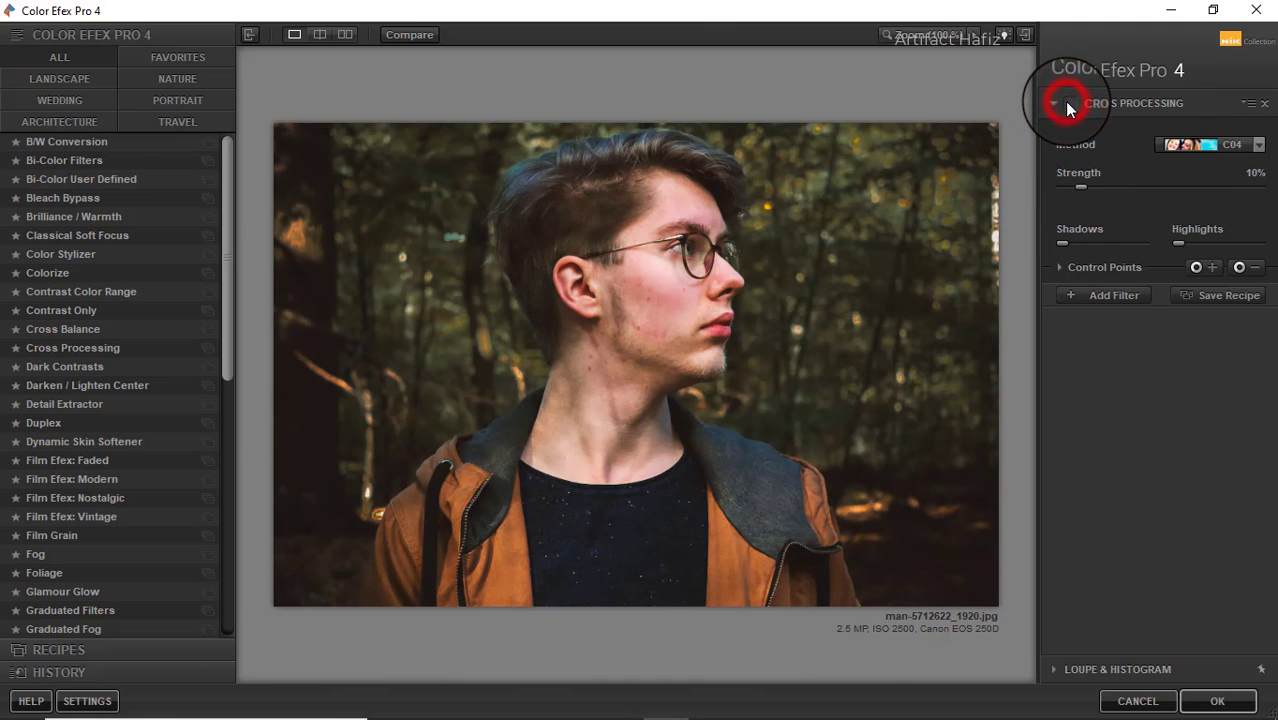
{"action": "left_click", "coordinate": [1214, 701]}
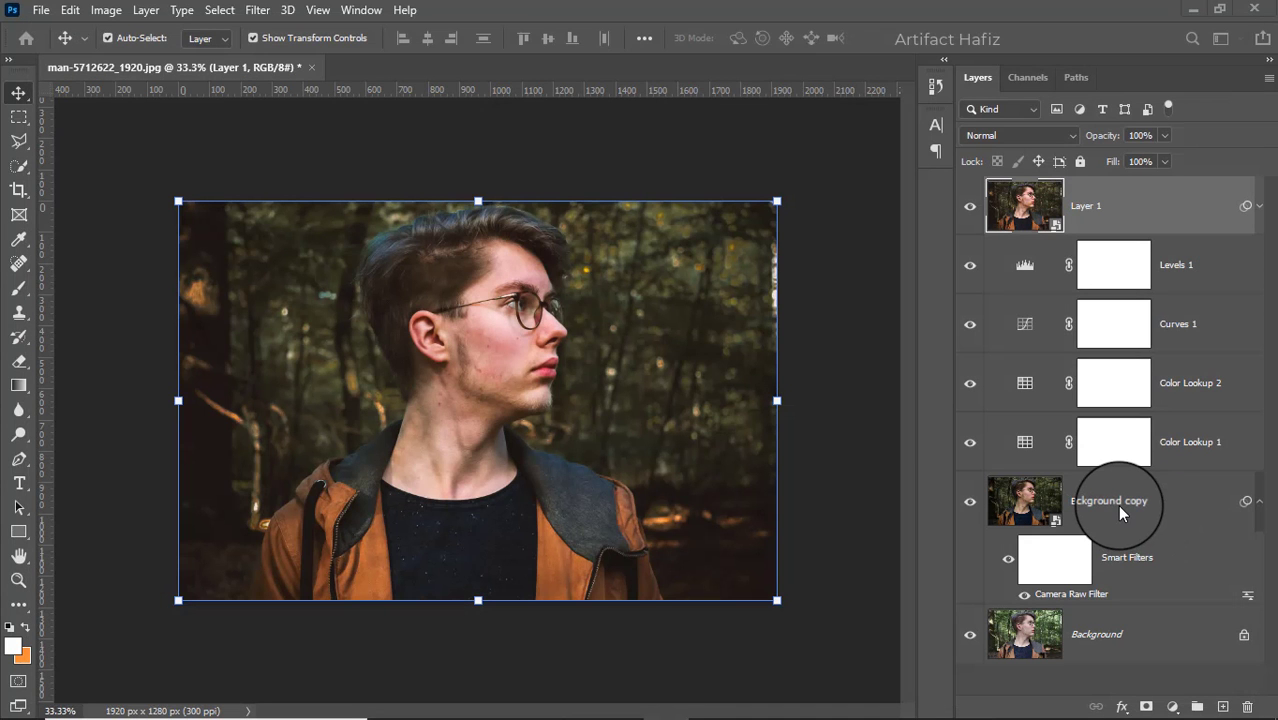
Compare the finished grade with the original photo by isolating the Background layer and restoring all layers
{"action": "scroll", "coordinate": [1021, 479], "scroll_direction": "down", "scroll_amount": 1}
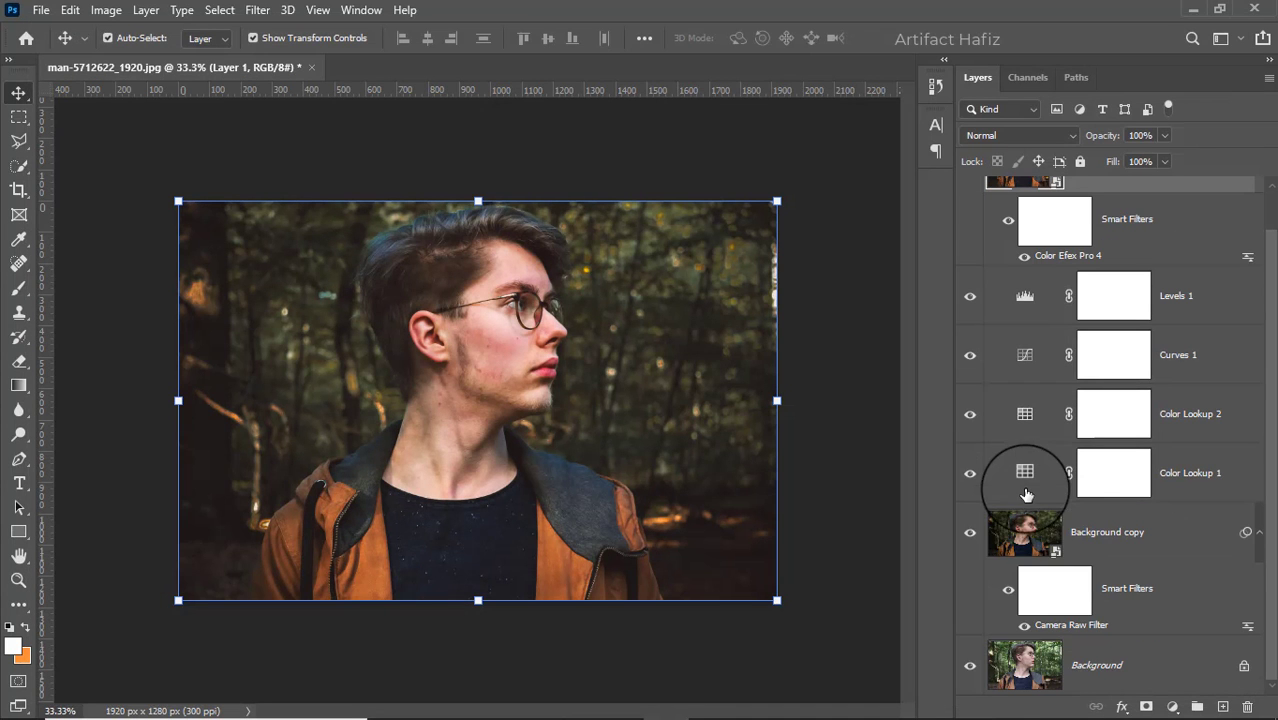
{"action": "left_click", "coordinate": [971, 667], "text": "alt"}
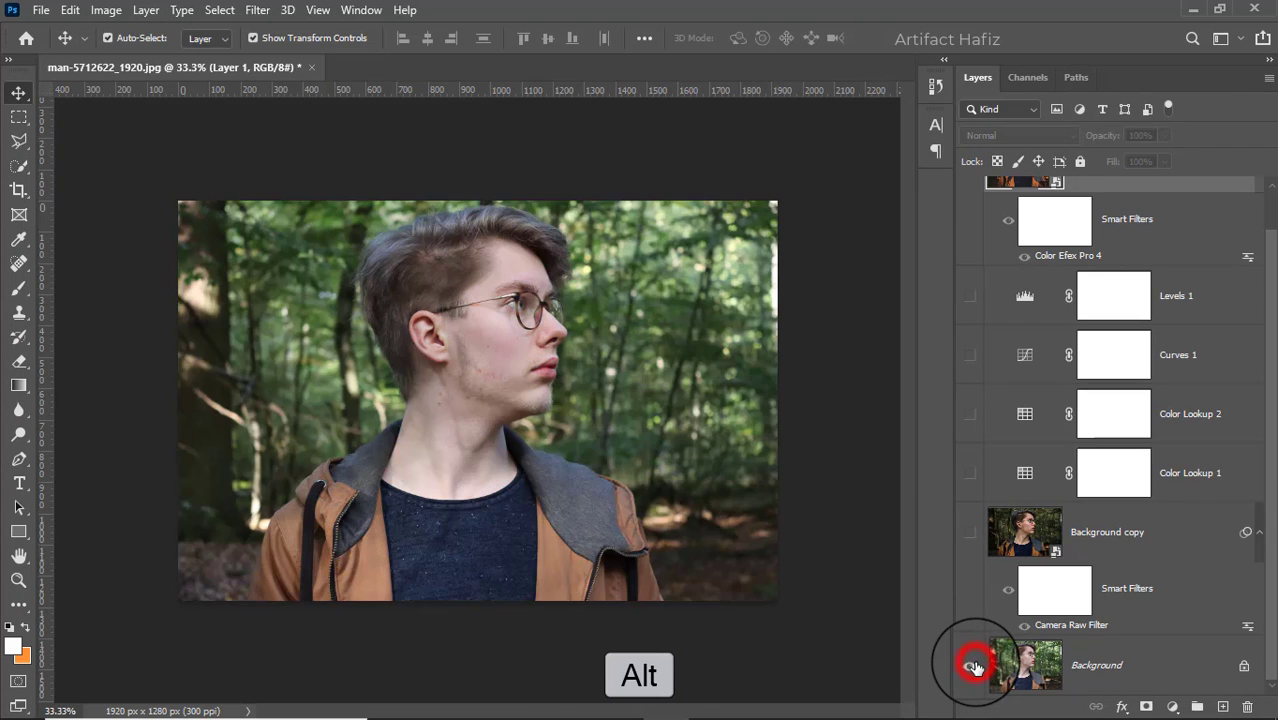
{"action": "left_click", "coordinate": [971, 667], "text": "alt"}
{"action": "left_click", "coordinate": [971, 667], "text": "alt"}
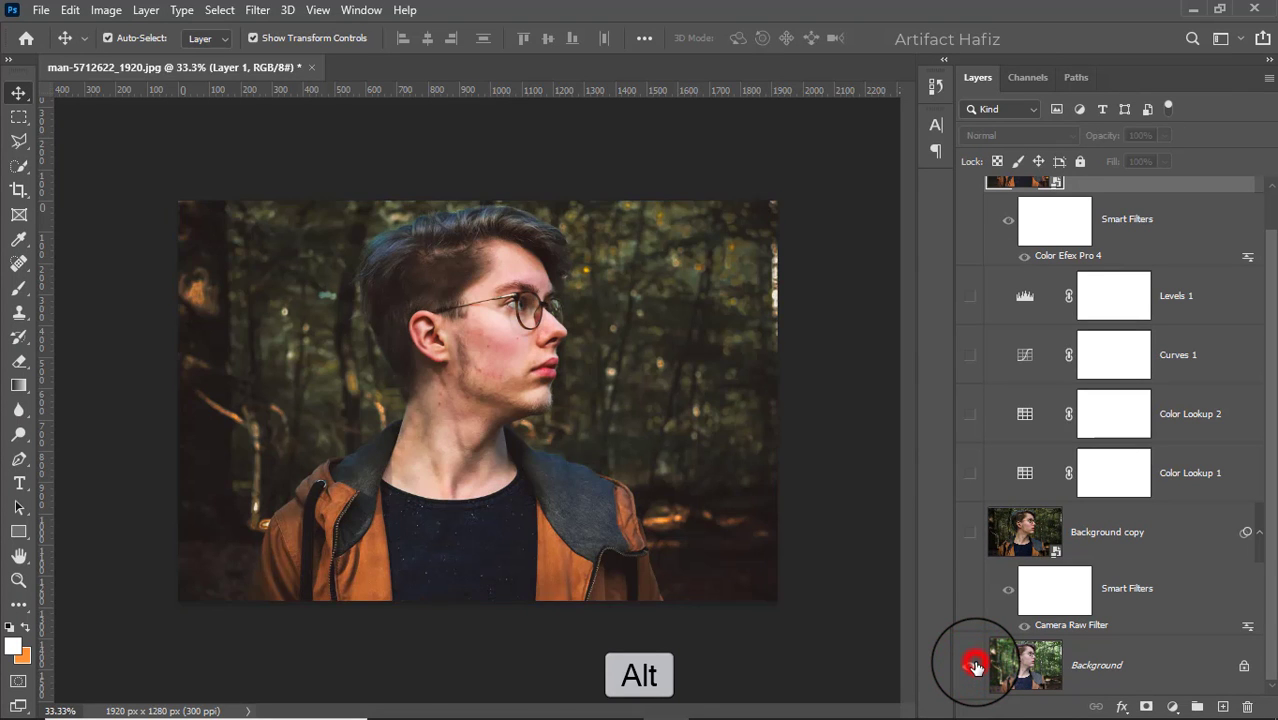
{"action": "left_click", "coordinate": [971, 667], "text": "alt"}
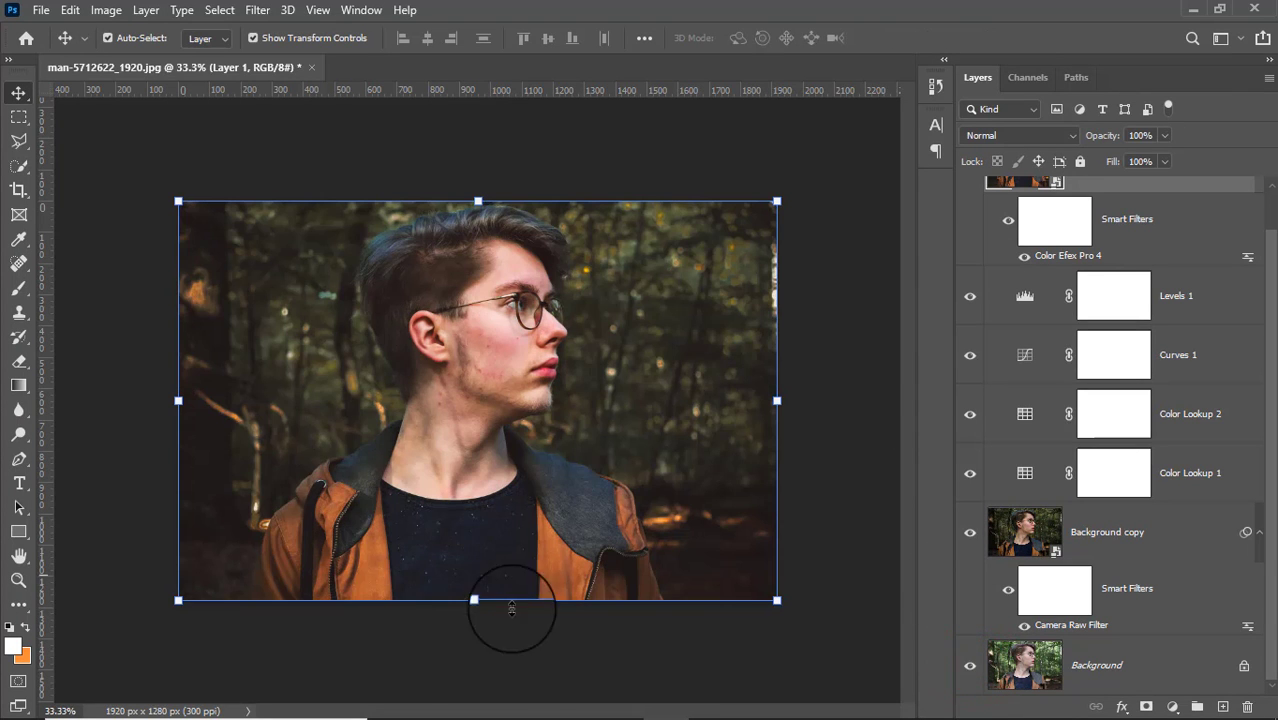